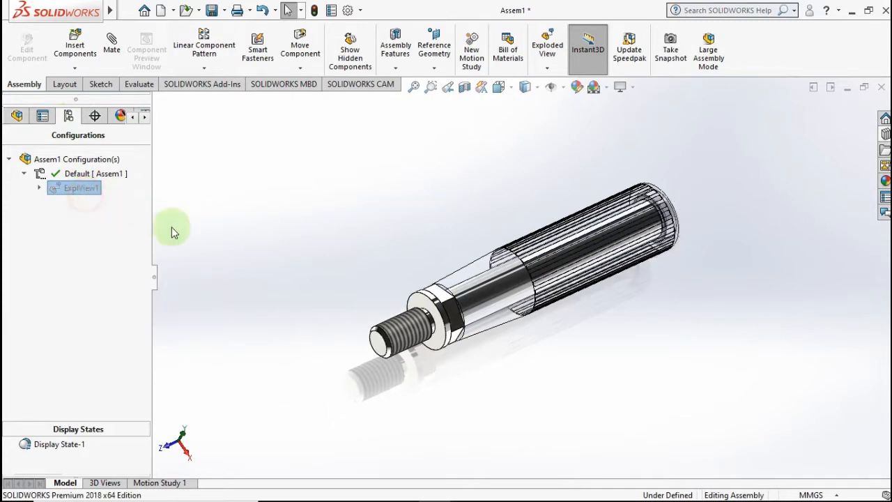
pyautogui.moveTo(283, 240); pyautogui.dragTo(712, 236, button='middle')
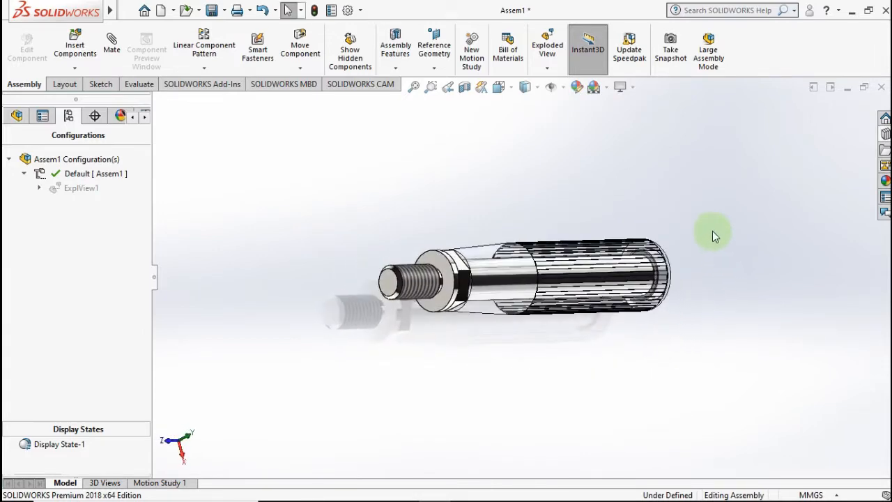
pyautogui.hotkey('ctrl', '7')
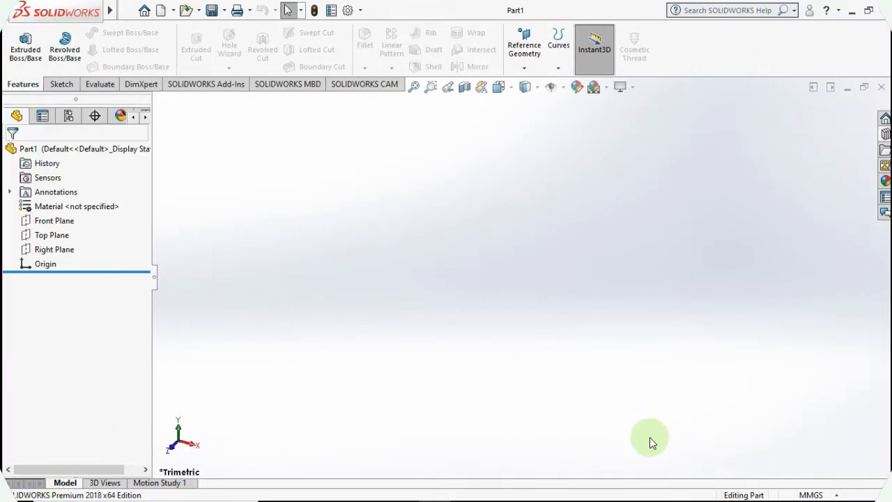
pyautogui.moveTo(643, 443); pyautogui.dragTo(348, 243)
pyautogui.moveTo(326, 224); pyautogui.dragTo(533, 403)
pyautogui.moveTo(560, 411); pyautogui.dragTo(382, 303)
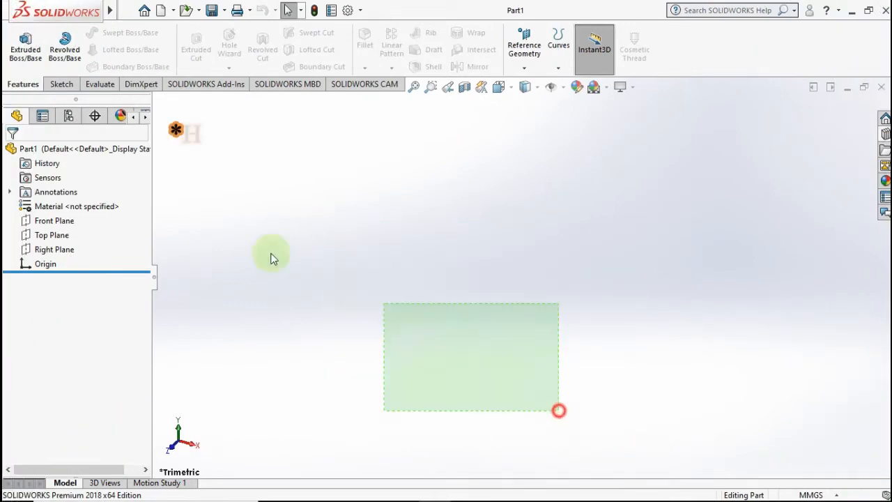
# Start a sketch on the Right Plane and draw a horizontal centerline about 136 mm long from the origin toward positive Z
pyautogui.click(74, 251)
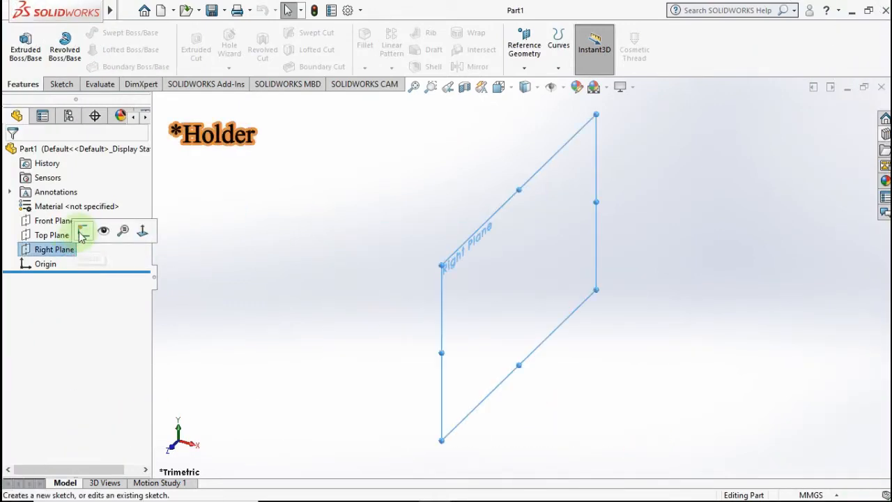
pyautogui.click(83, 233)
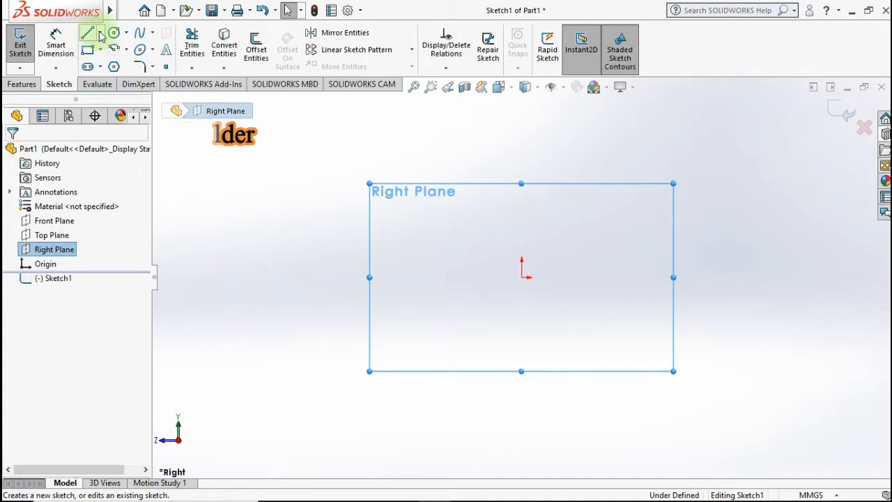
pyautogui.click(101, 33)
pyautogui.click(112, 63)
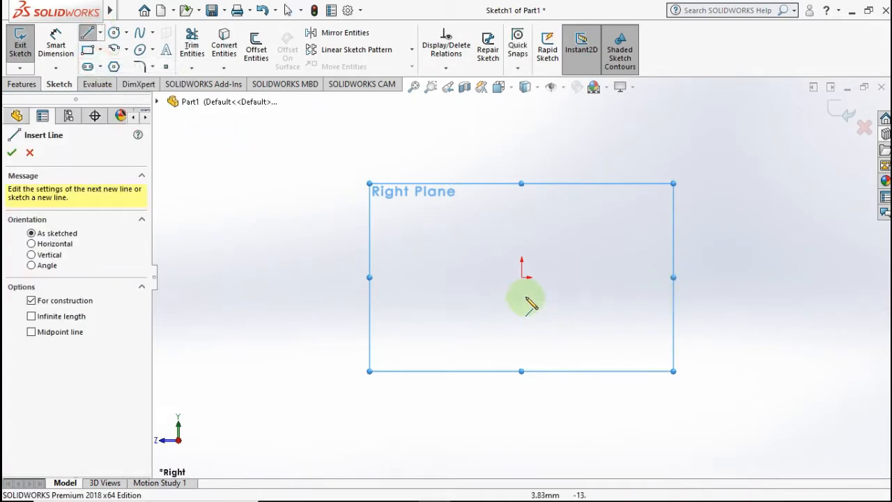
pyautogui.click(522, 278)
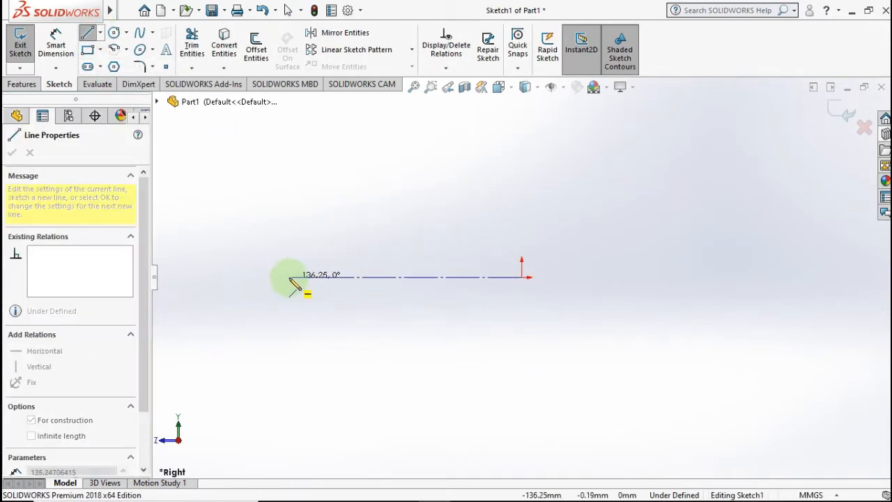
pyautogui.click(289, 277)
pyautogui.press('Escape')
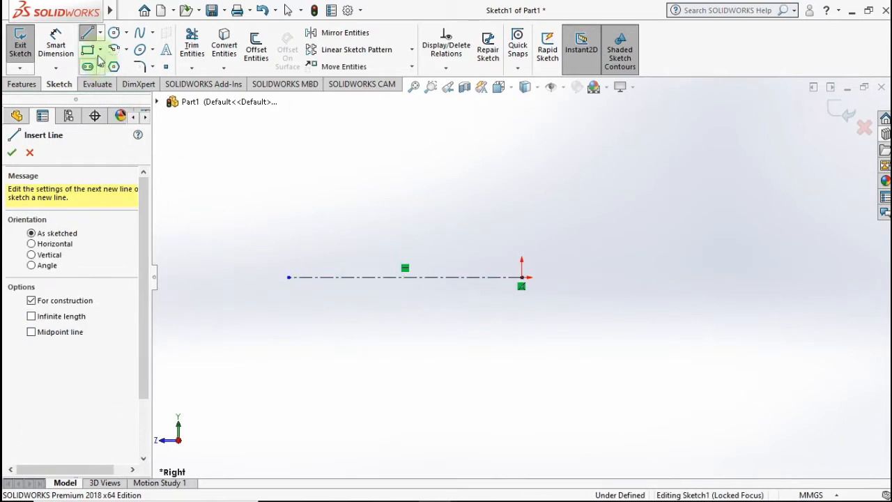
# Sketch a closed half-profile about 140 mm long above the centerline, with a step at the origin end and a tapered far end
pyautogui.click(100, 33)
pyautogui.click(106, 50)
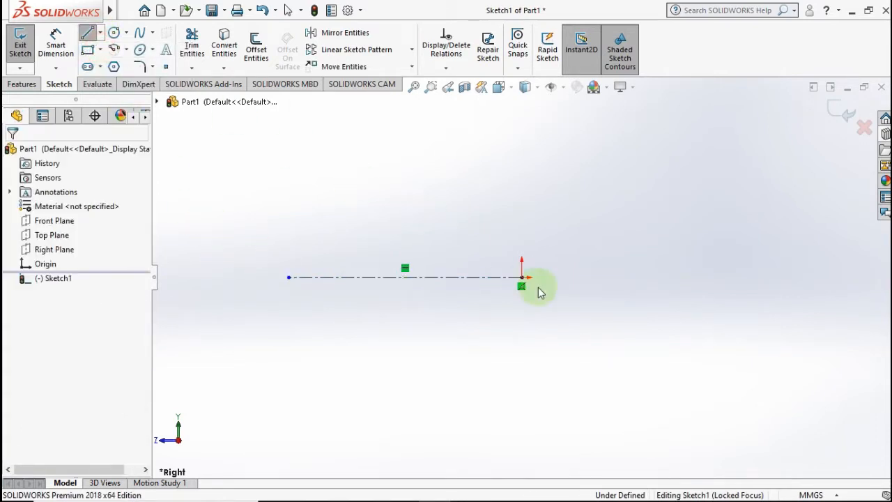
pyautogui.scroll(-2, 519, 230)
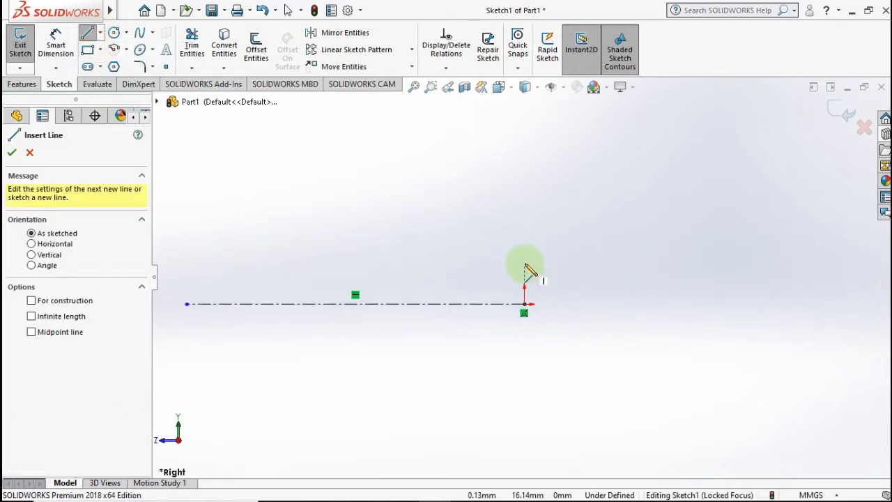
pyautogui.click(525, 263)
pyautogui.click(524, 239)
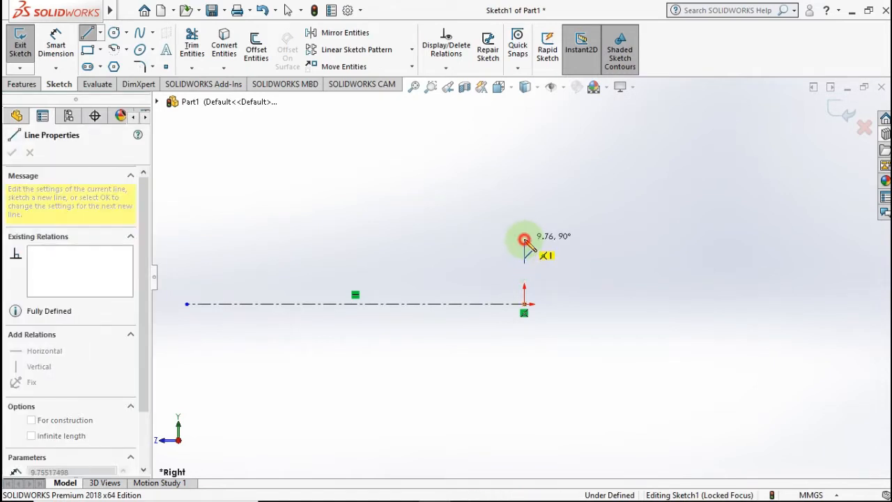
pyautogui.click(551, 239)
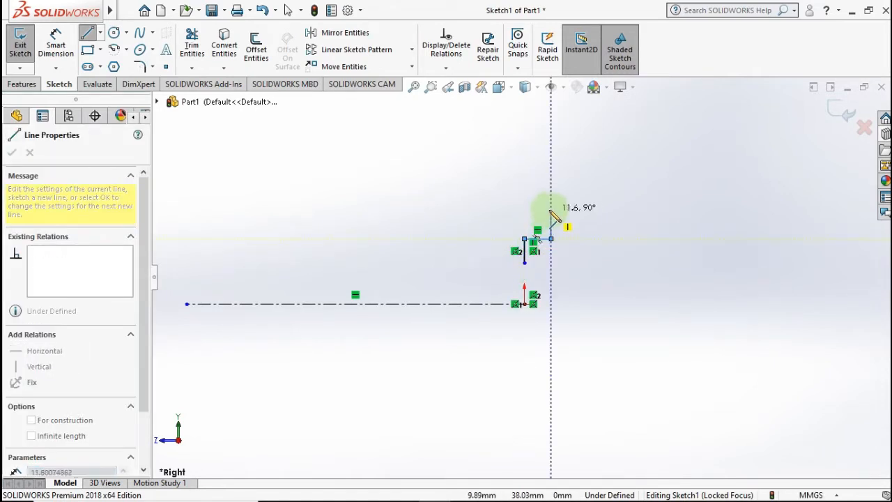
pyautogui.click(550, 207)
pyautogui.doubleClick(338, 207)
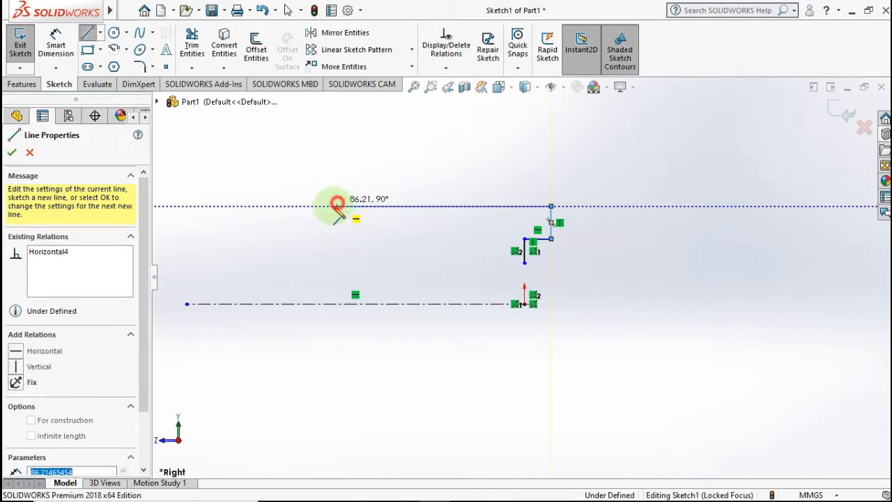
pyautogui.click(204, 223)
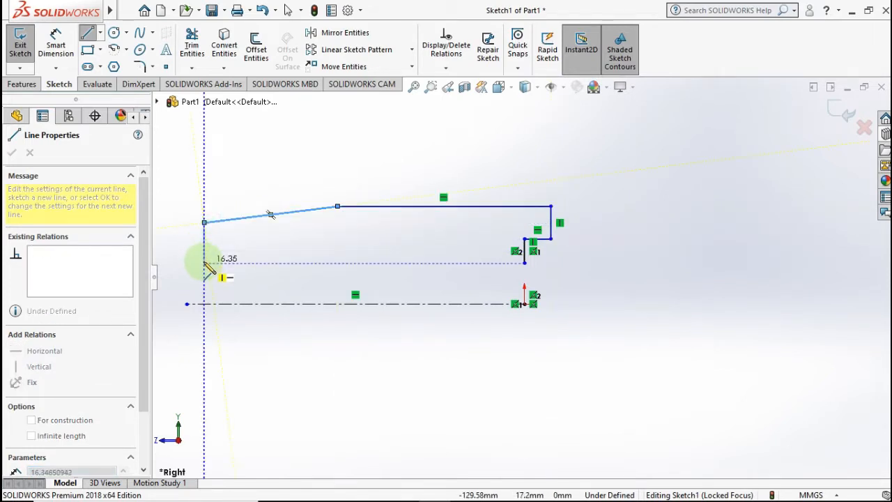
pyautogui.click(204, 262)
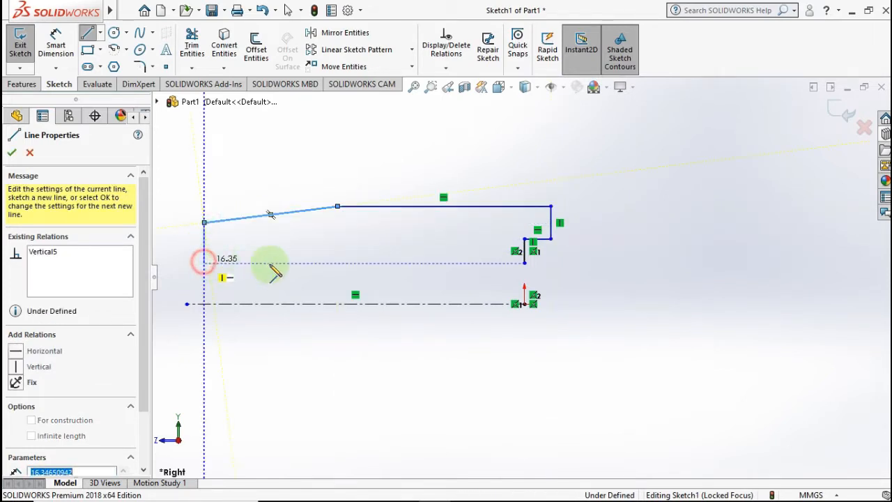
pyautogui.click(523, 263)
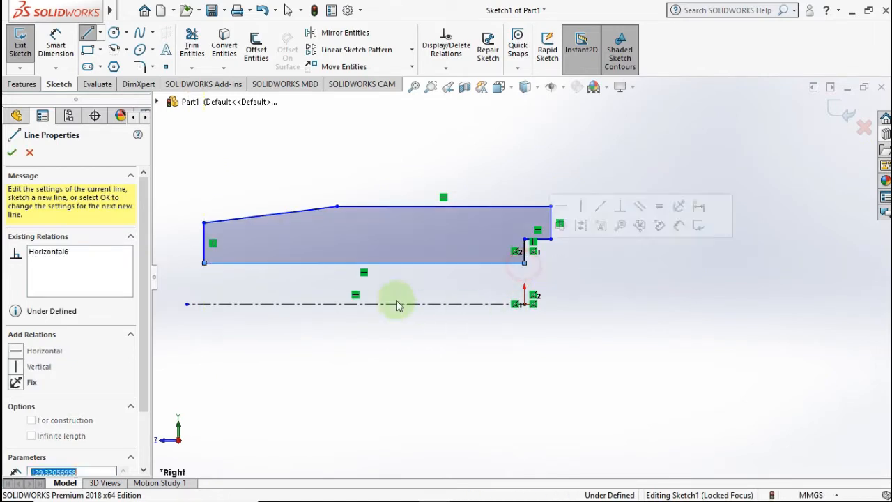
# Dimension the profile's overall length between its two outer vertical edges as 80 mm
pyautogui.click(56, 42)
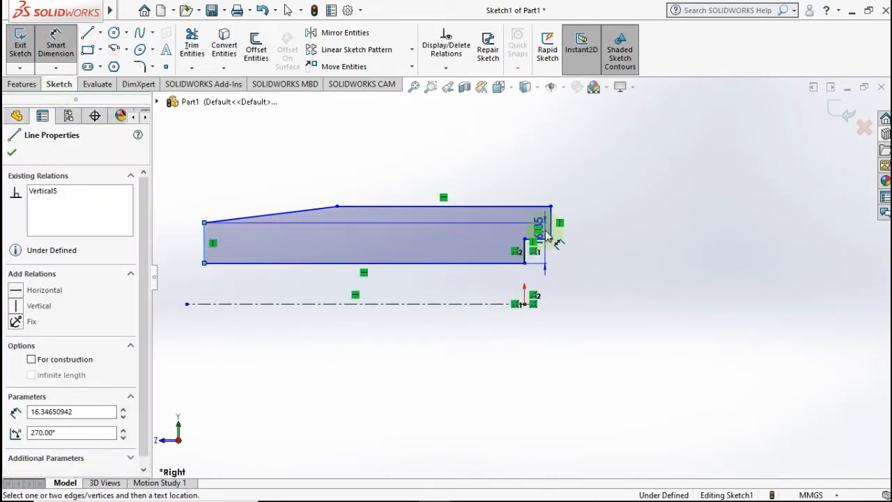
pyautogui.click(551, 234)
pyautogui.click(328, 396)
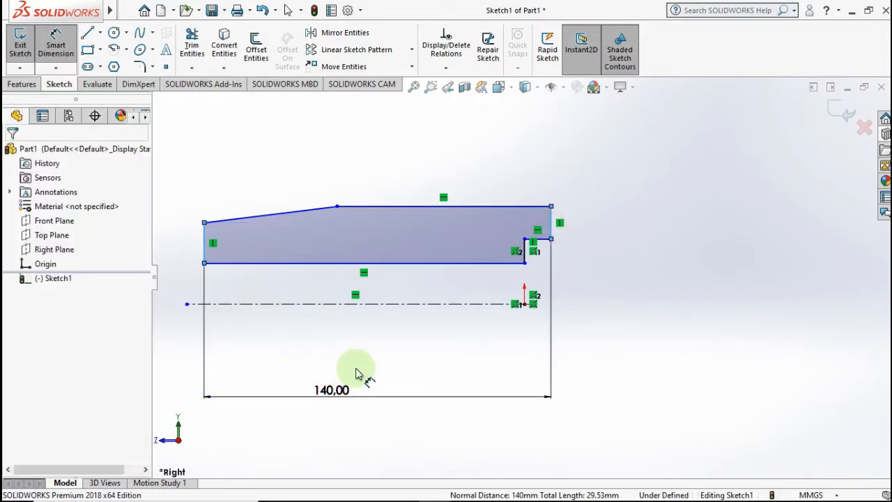
pyautogui.write('80')
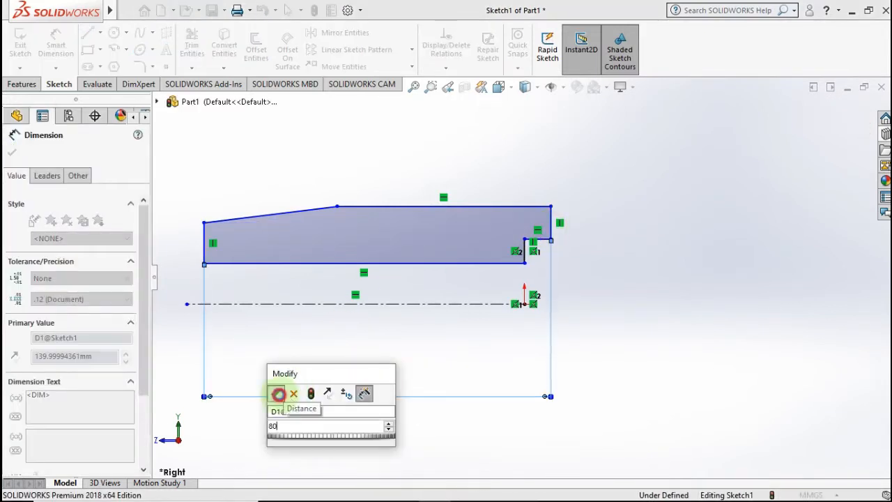
pyautogui.click(277, 394)
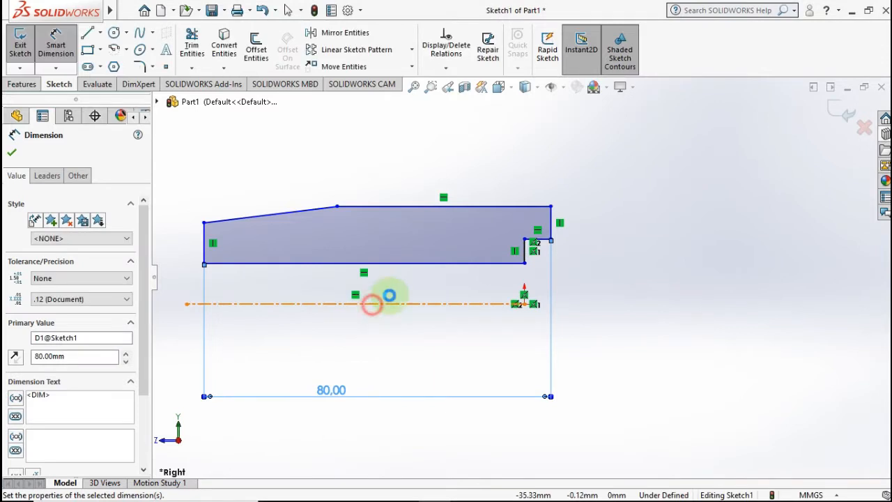
# Dimension the distance from the centerline to the profile's long lower edge as 6 mm
pyautogui.click(406, 262)
pyautogui.click(488, 304)
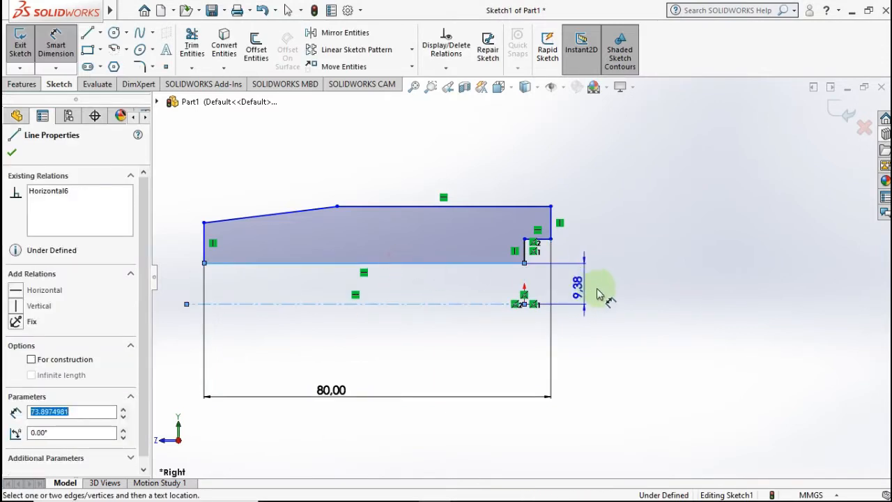
pyautogui.click(607, 291)
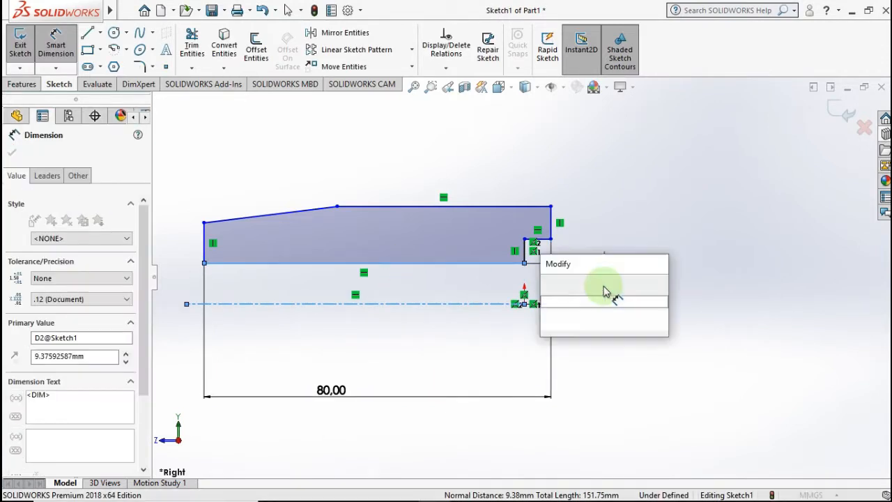
pyautogui.write('6')
pyautogui.click(548, 284)
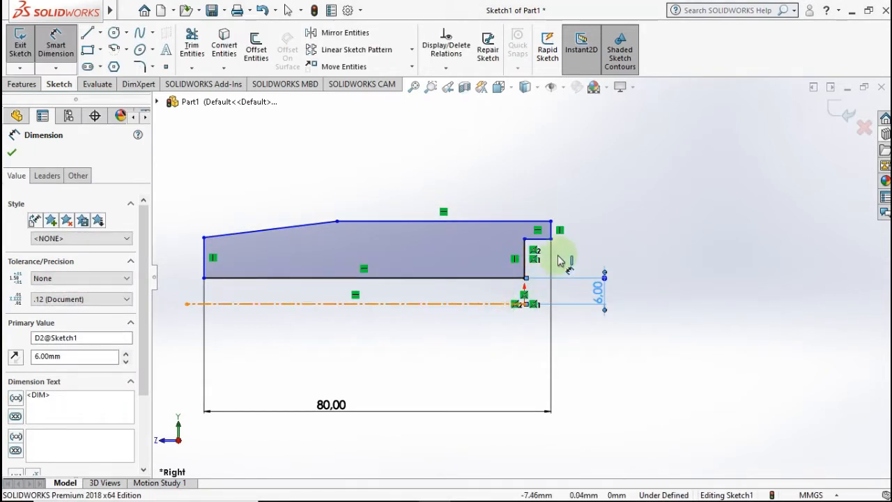
# Dimension the distance from the centerline to the short horizontal edge of the step as 7.5 mm
pyautogui.click(492, 303)
pyautogui.scroll(-2, 550, 253)
pyautogui.click(538, 236)
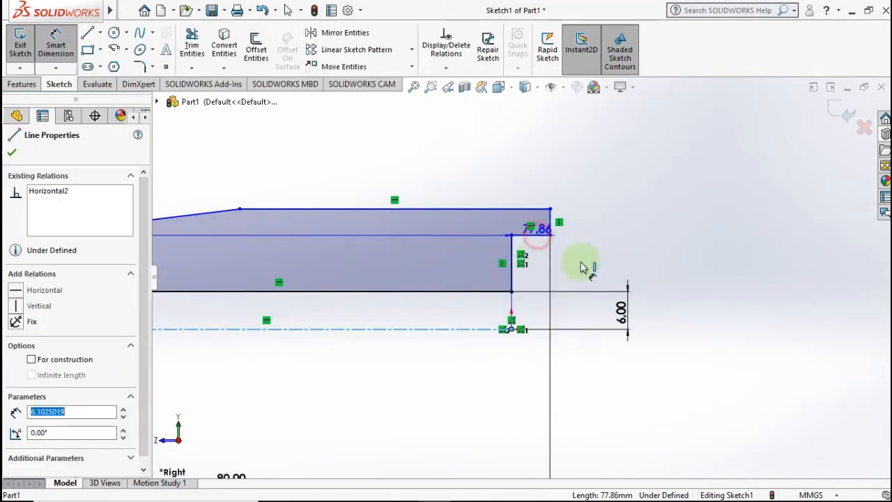
pyautogui.click(659, 285)
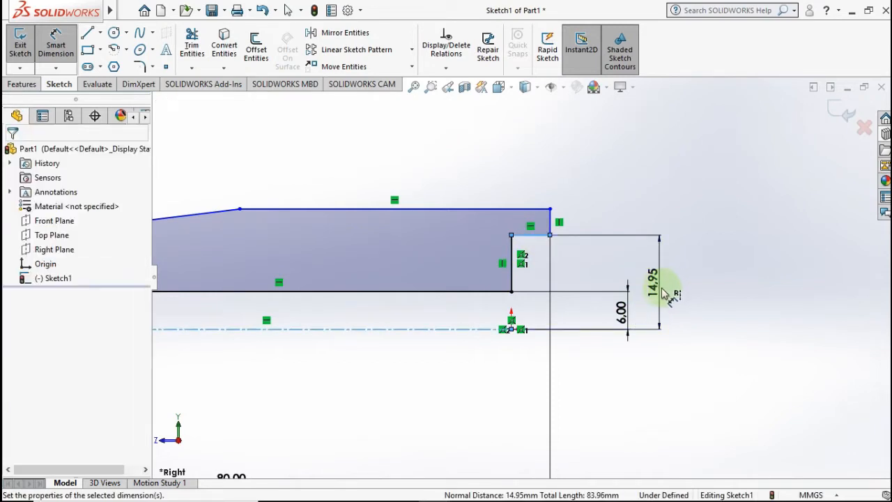
pyautogui.write('7.5')
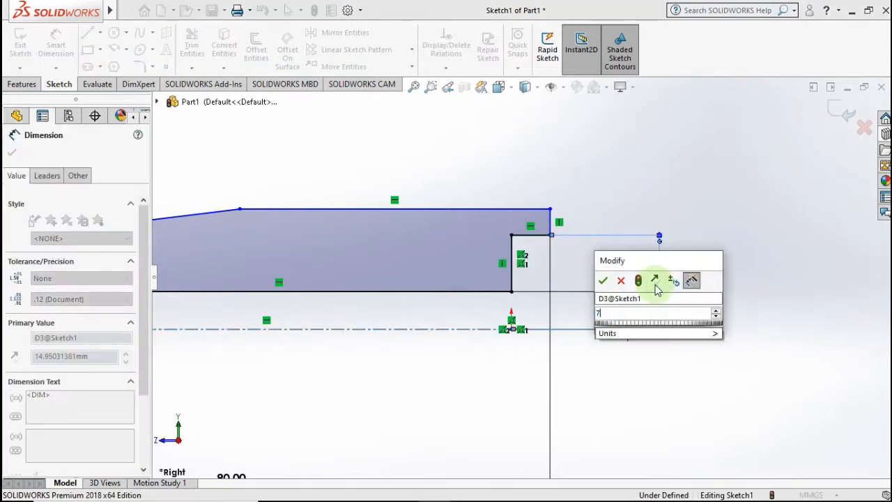
pyautogui.click(605, 282)
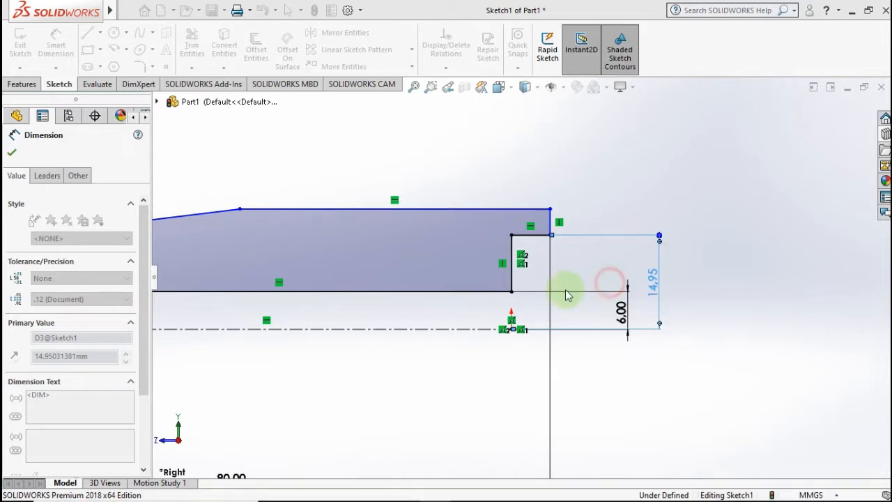
# Dimension the distance from the centerline to the profile's horizontal upper edge as 10.5 mm
pyautogui.click(443, 329)
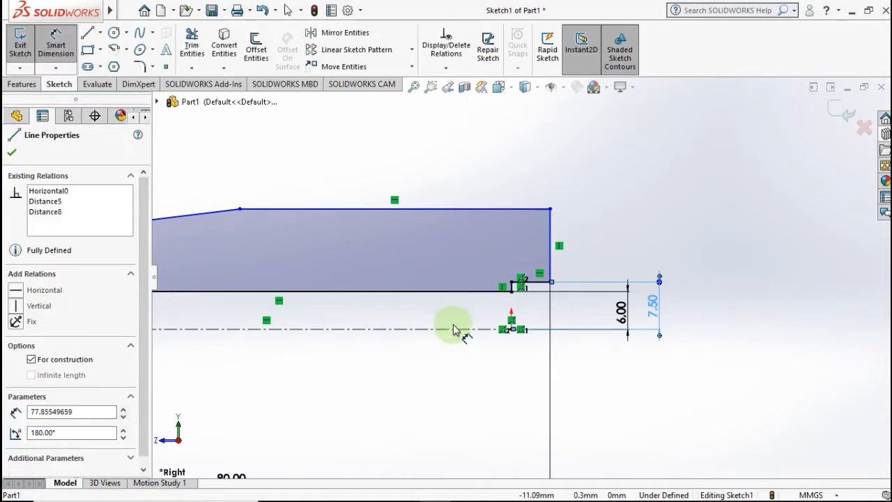
pyautogui.click(486, 209)
pyautogui.click(696, 280)
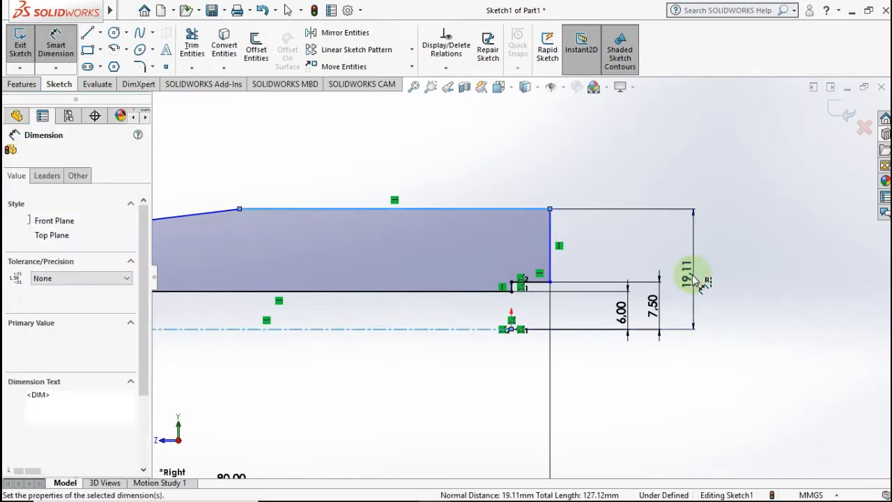
pyautogui.write('10.5')
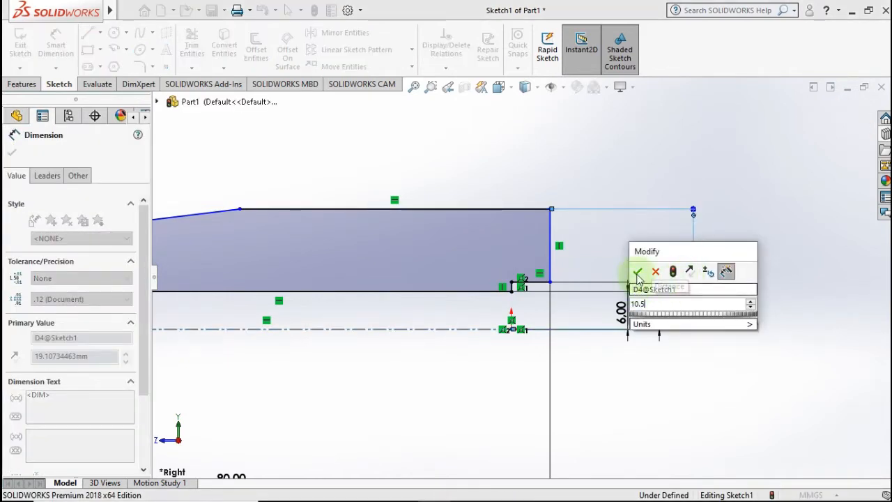
pyautogui.click(637, 271)
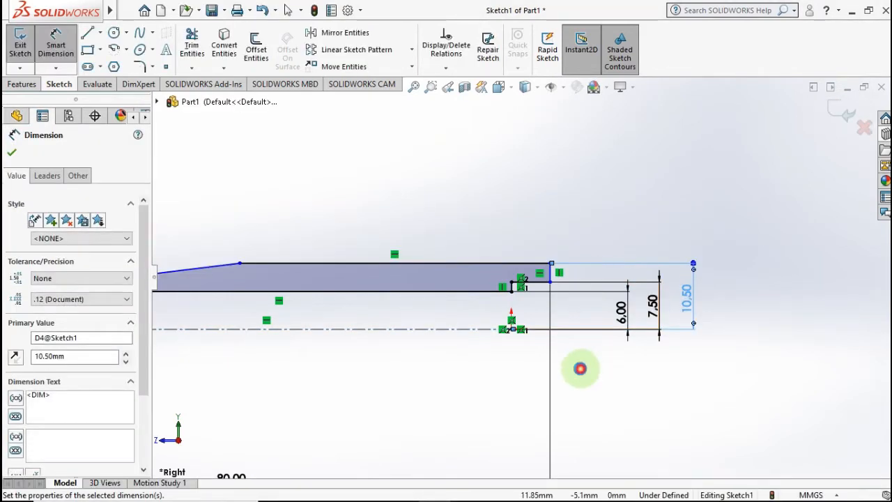
pyautogui.click(579, 368)
# Dimension the step's length between its short vertical edge and the profile's outer vertical edge as 3.75 mm
pyautogui.scroll(-5, 508, 290)
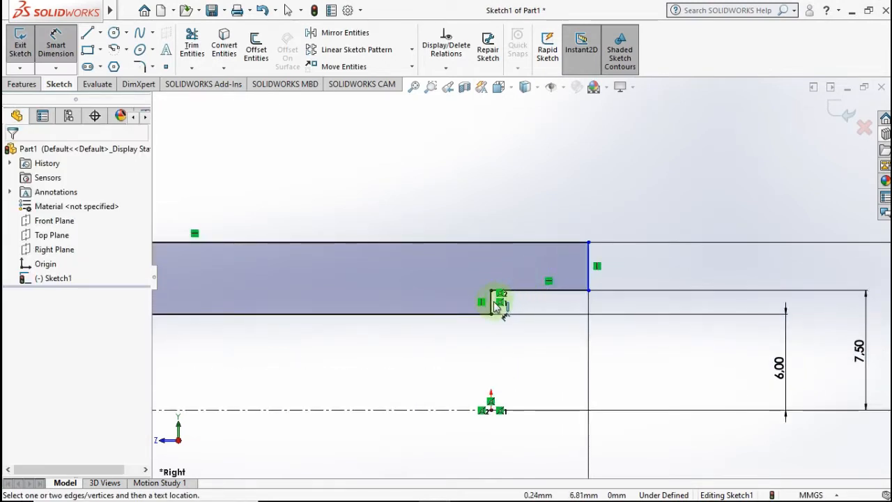
pyautogui.click(492, 303)
pyautogui.click(588, 261)
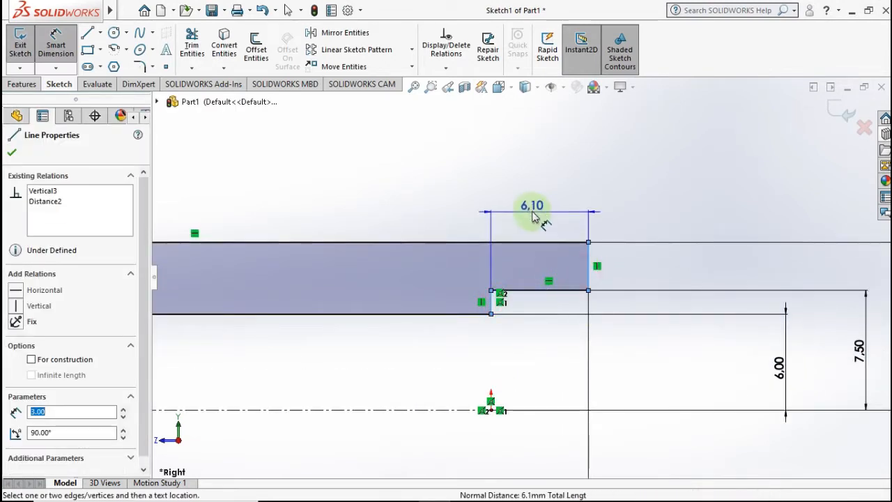
pyautogui.click(534, 213)
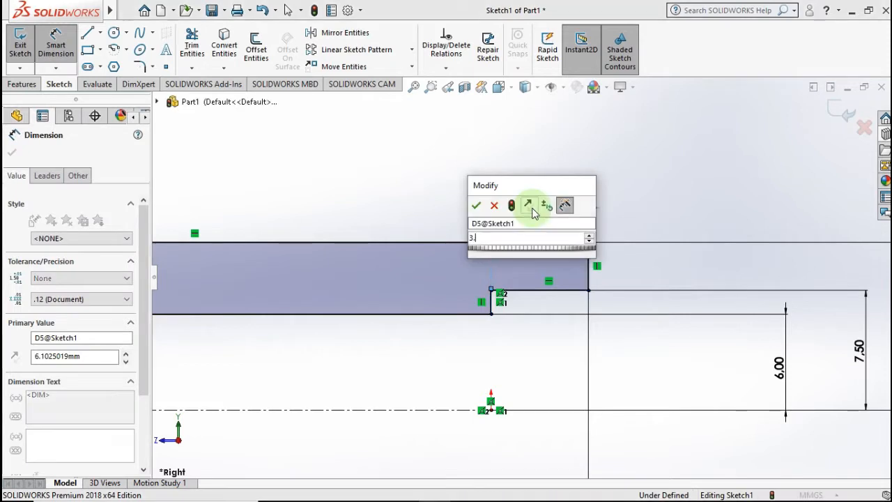
pyautogui.write('3.75')
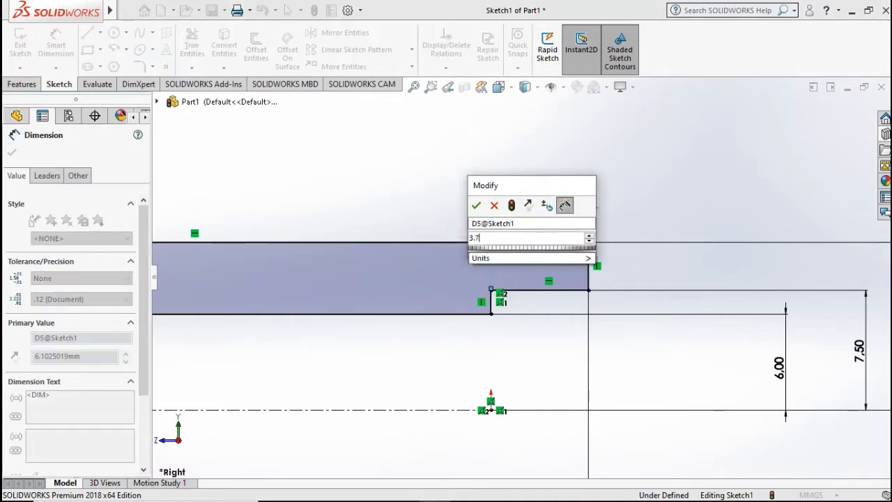
pyautogui.click(473, 206)
# Dimension the length of the profile's horizontal upper edge as 55 mm
pyautogui.scroll(6, 444, 299)
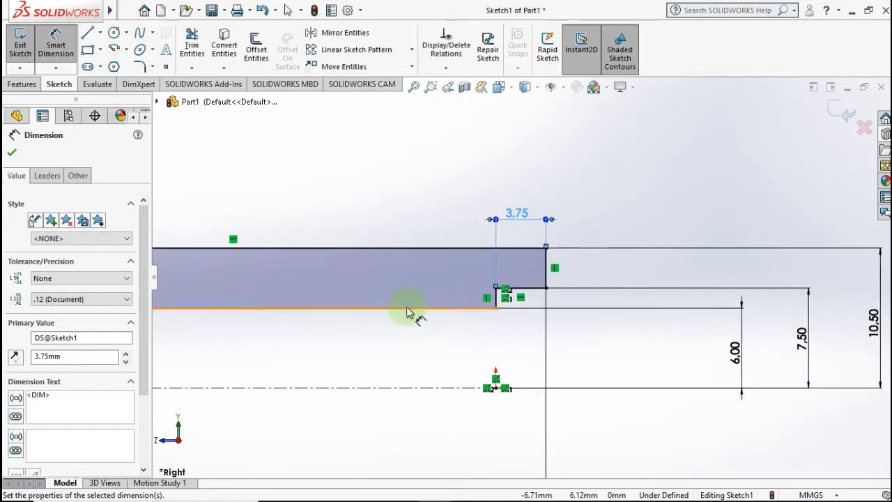
pyautogui.scroll(-3, 263, 279)
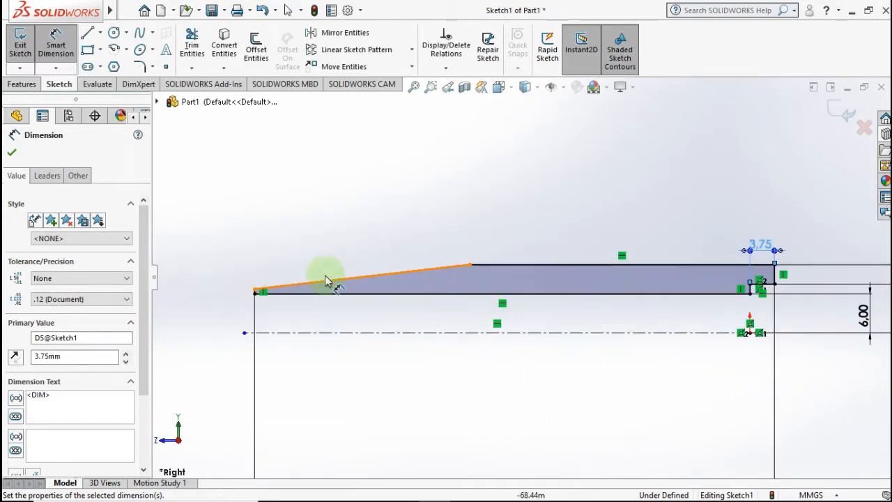
pyautogui.click(528, 261)
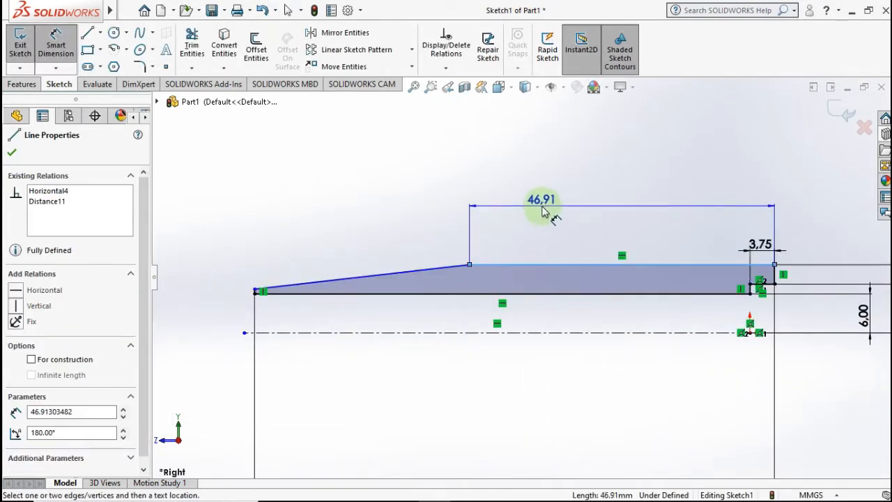
pyautogui.click(543, 211)
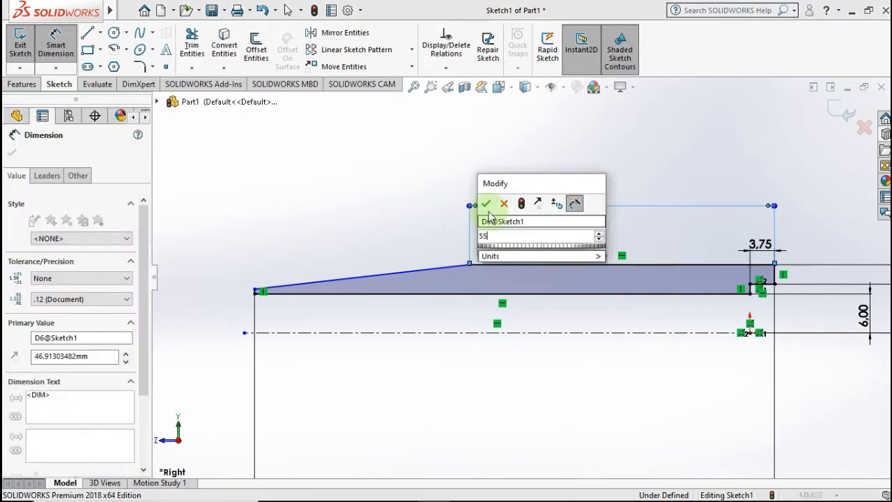
pyautogui.click(486, 201)
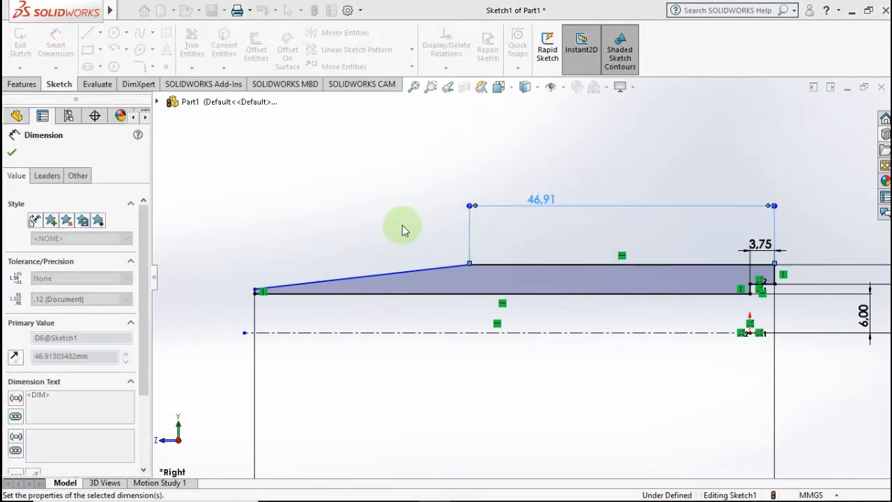
# Dimension the angle between the sloped edge and the horizontal upper edge as 3.43°
pyautogui.click(385, 259)
pyautogui.click(383, 270)
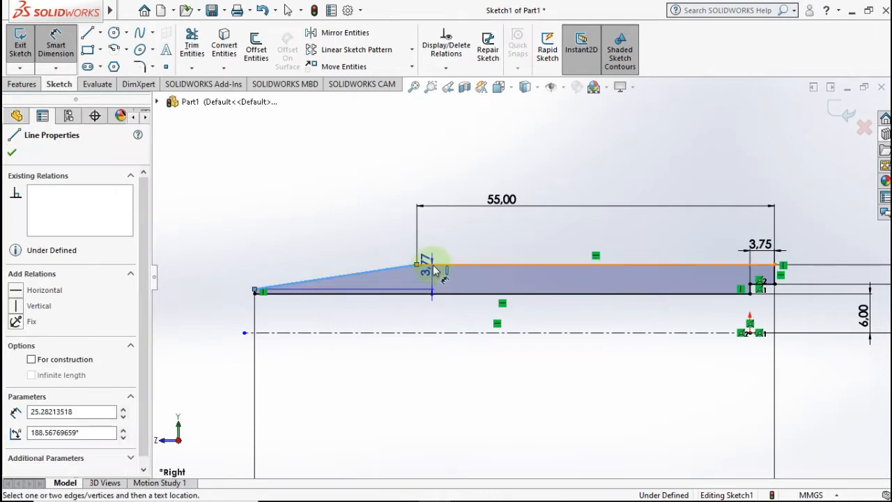
pyautogui.click(432, 264)
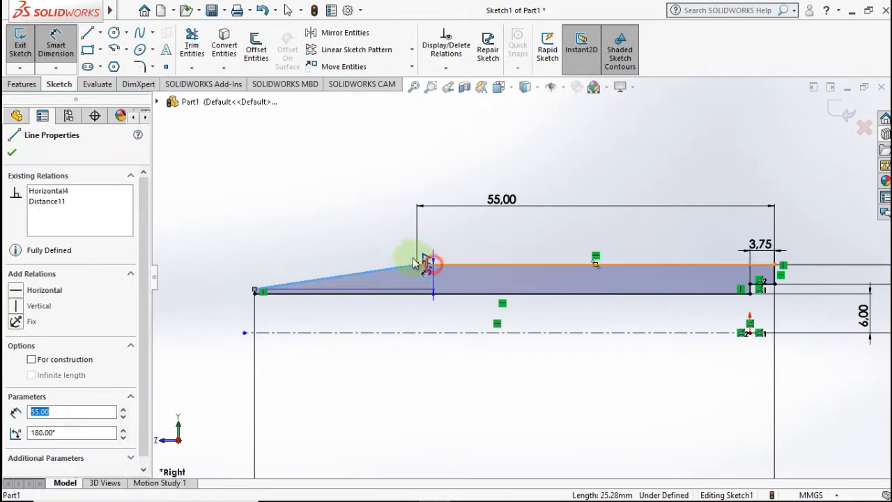
pyautogui.click(345, 269)
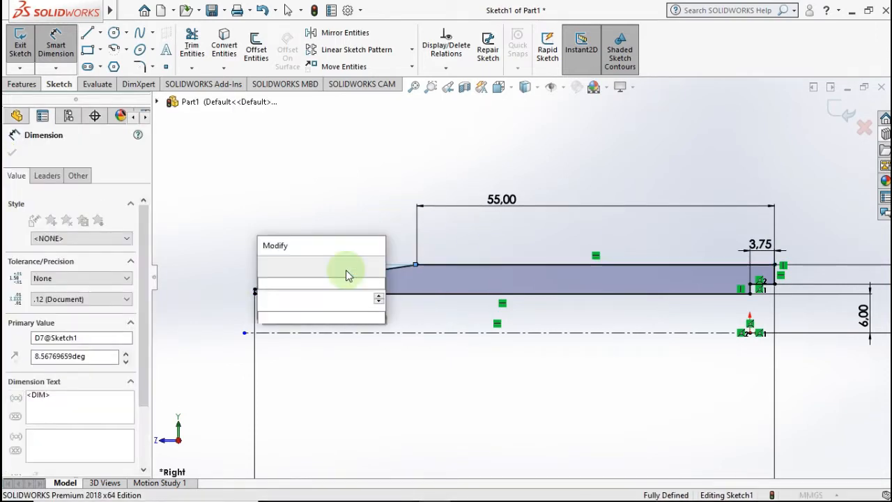
pyautogui.write('3.')
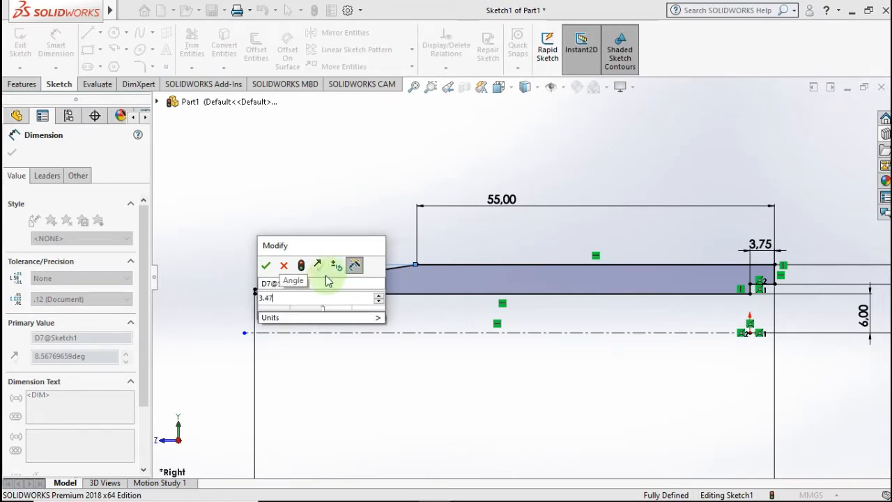
pyautogui.write('4')
pyautogui.click(266, 266)
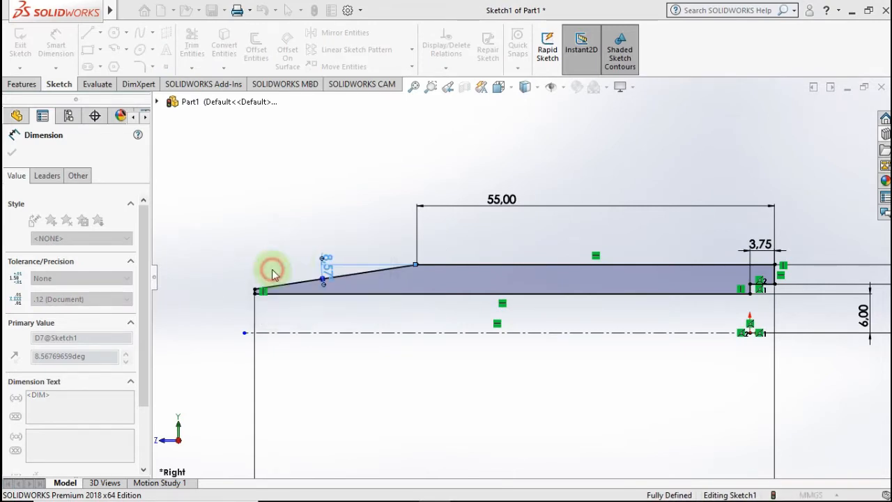
pyautogui.click(409, 389)
# Round the profile's upper outer corner above the step with a 2.9 mm sketch fillet
pyautogui.scroll(2, 412, 389)
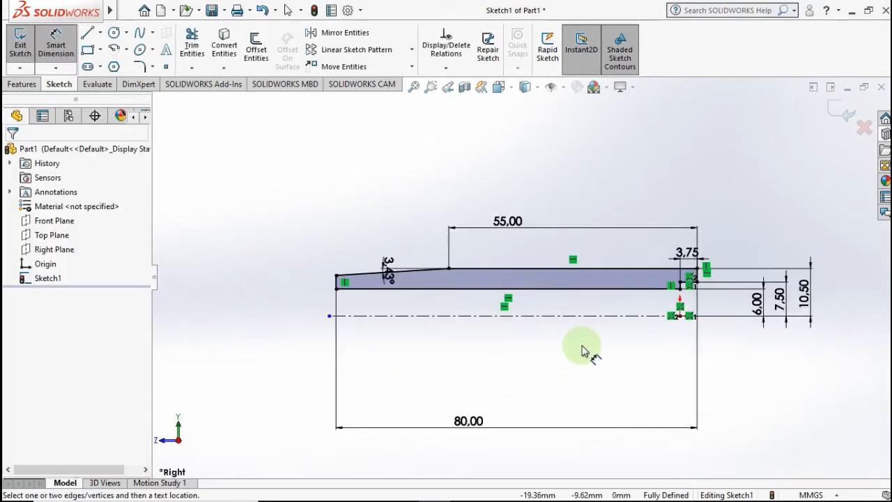
pyautogui.scroll(-1, 582, 345)
pyautogui.scroll(1, 583, 346)
pyautogui.scroll(-1, 583, 346)
pyautogui.scroll(1, 586, 341)
pyautogui.scroll(-4, 669, 241)
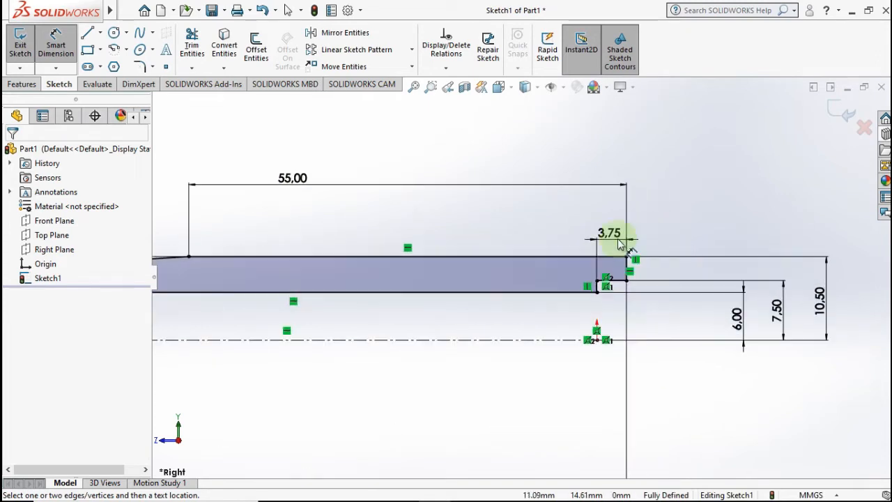
pyautogui.click(140, 66)
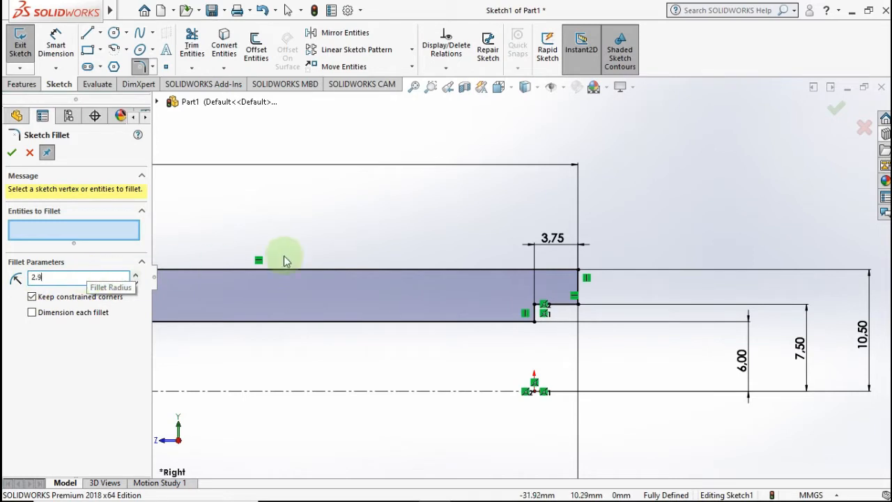
pyautogui.write('2.9')
pyautogui.click(578, 269)
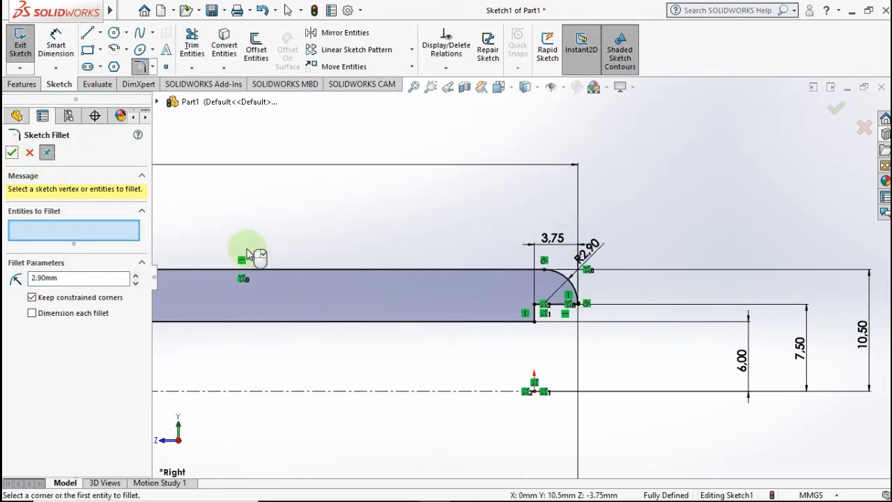
pyautogui.scroll(5, 292, 262)
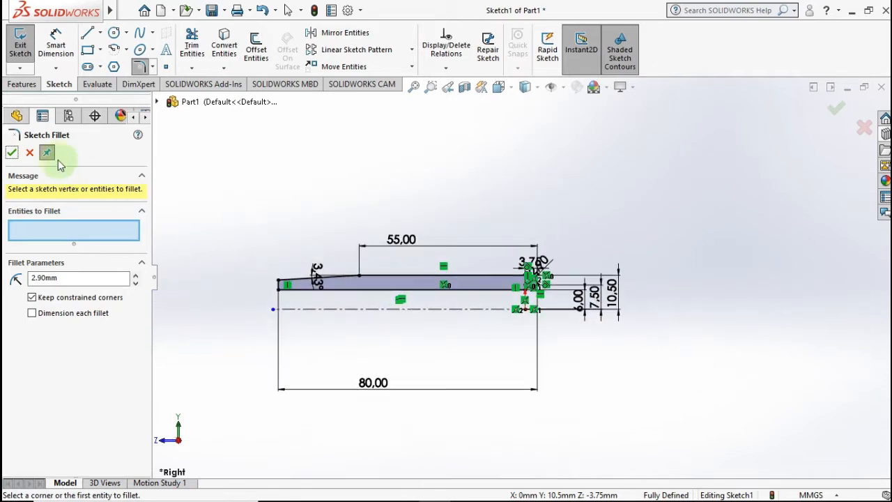
pyautogui.click(10, 154)
# Revolve the profile 360° around the centerline into a solid body and check both of its ends
pyautogui.click(22, 85)
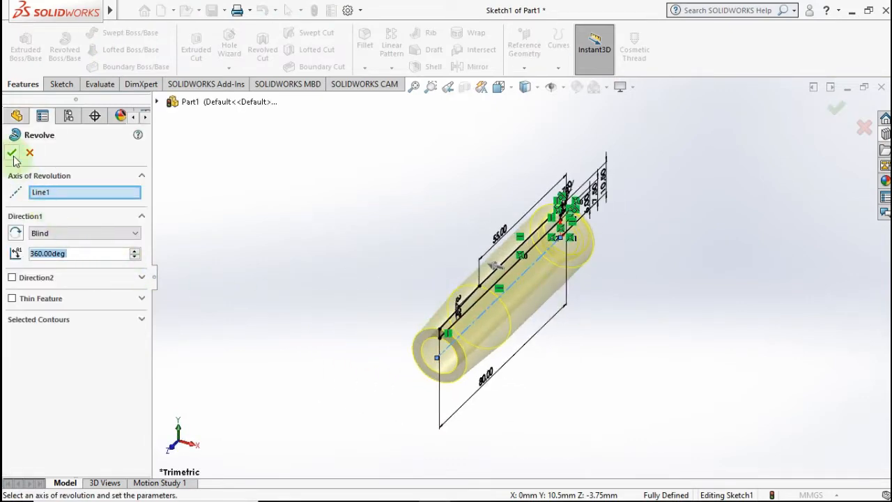
pyautogui.click(11, 153)
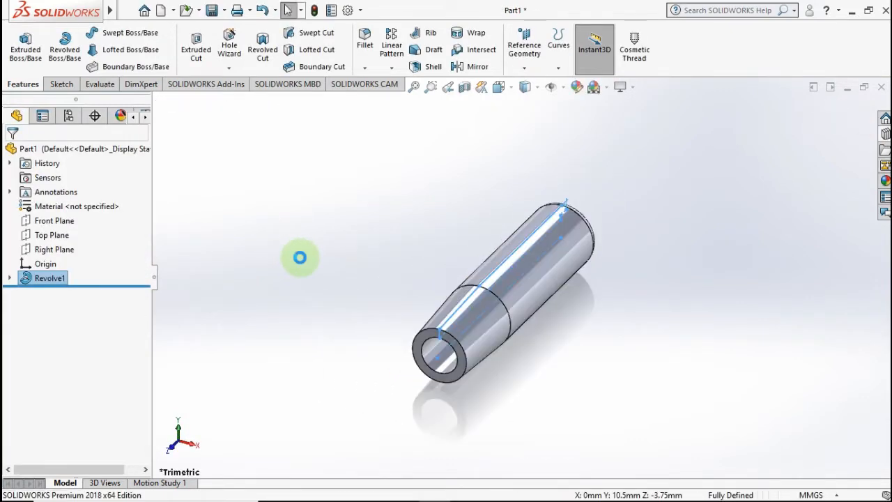
pyautogui.moveTo(319, 261); pyautogui.dragTo(386, 251, button='middle')
pyautogui.scroll(1, 529, 259)
pyautogui.scroll(-2, 853, 224)
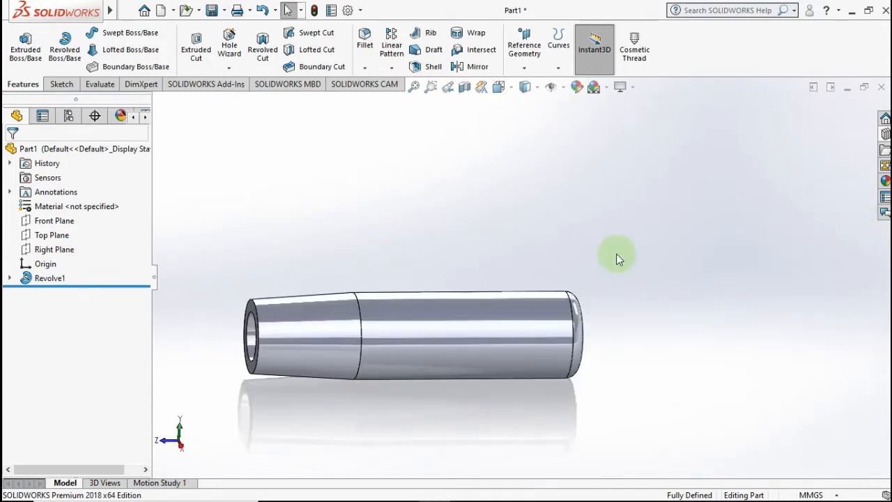
pyautogui.scroll(-1, 615, 254)
pyautogui.moveTo(510, 339); pyautogui.dragTo(464, 302, button='middle')
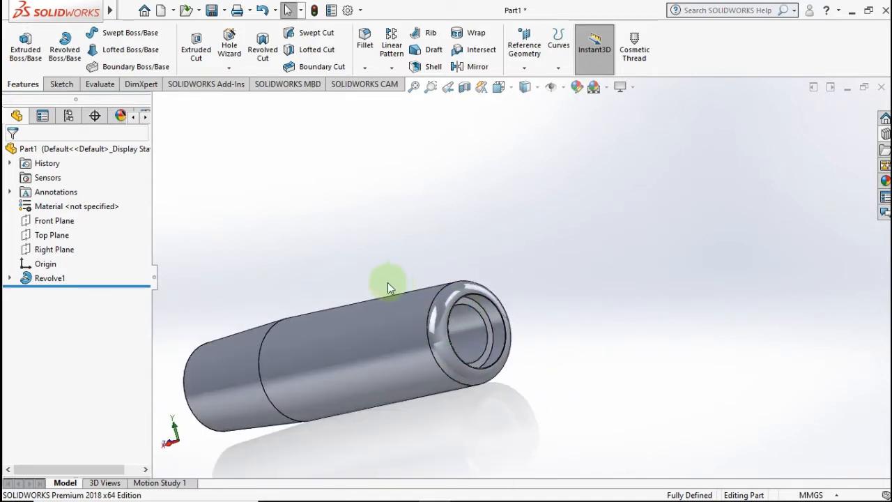
pyautogui.scroll(2, 387, 286)
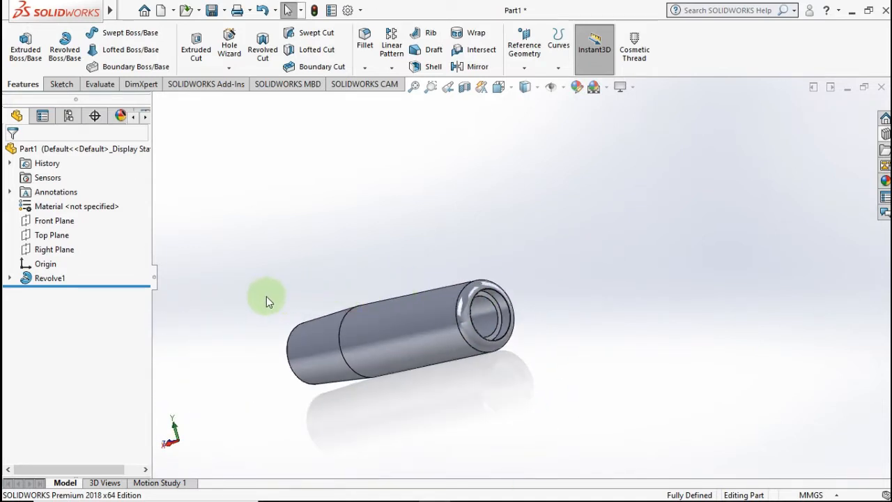
# Start a new sketch on the Front Plane and view it straight on from the rounded end of the body
pyautogui.click(53, 222)
pyautogui.click(58, 206)
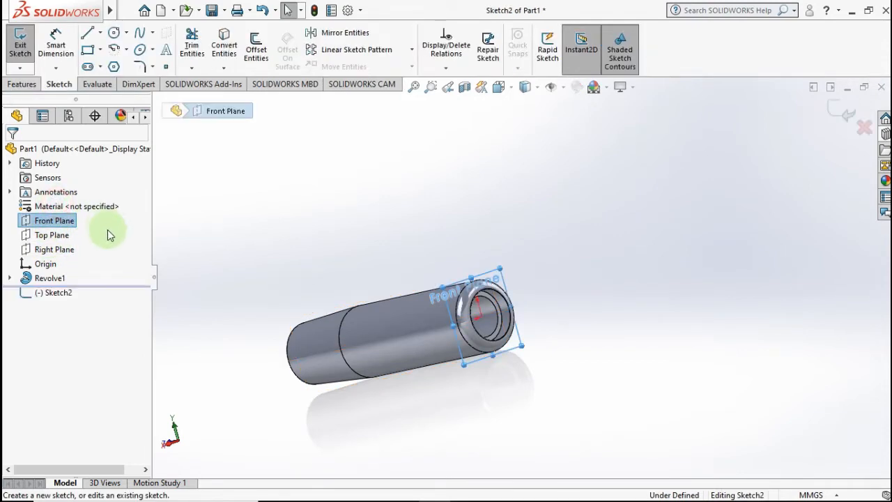
pyautogui.hotkey('ctrl', '8')
pyautogui.hotkey('ctrl', '8')
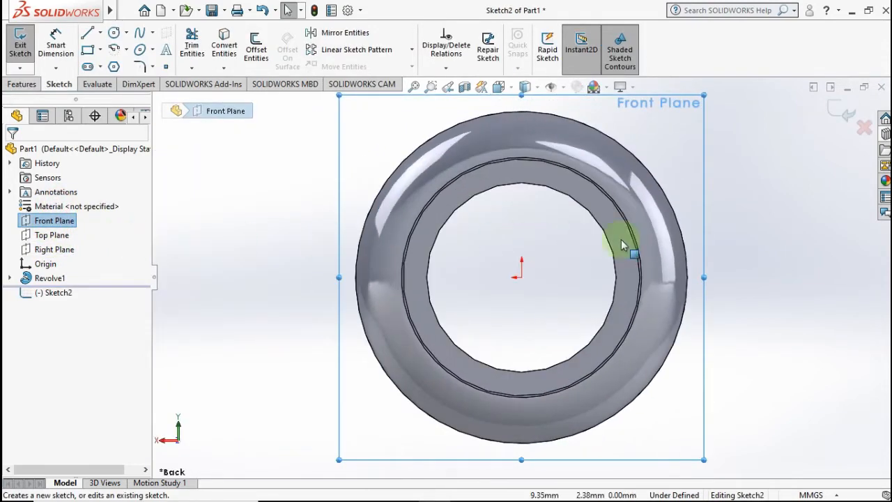
pyautogui.click(764, 235)
pyautogui.scroll(3, 543, 168)
pyautogui.scroll(-2, 541, 166)
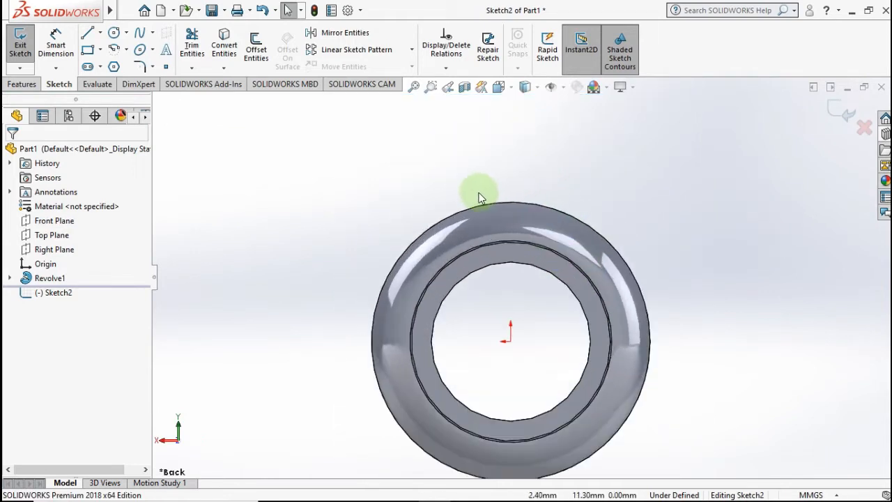
# Draw a vertical centerline from the origin up past the body's outer circular edge
pyautogui.click(100, 35)
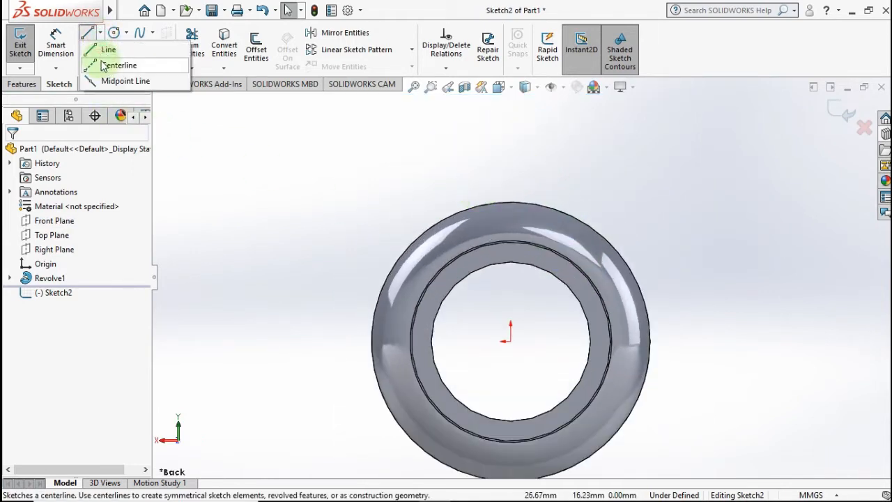
pyautogui.click(122, 65)
pyautogui.moveTo(510, 341); pyautogui.dragTo(507, 151)
pyautogui.doubleClick(453, 159)
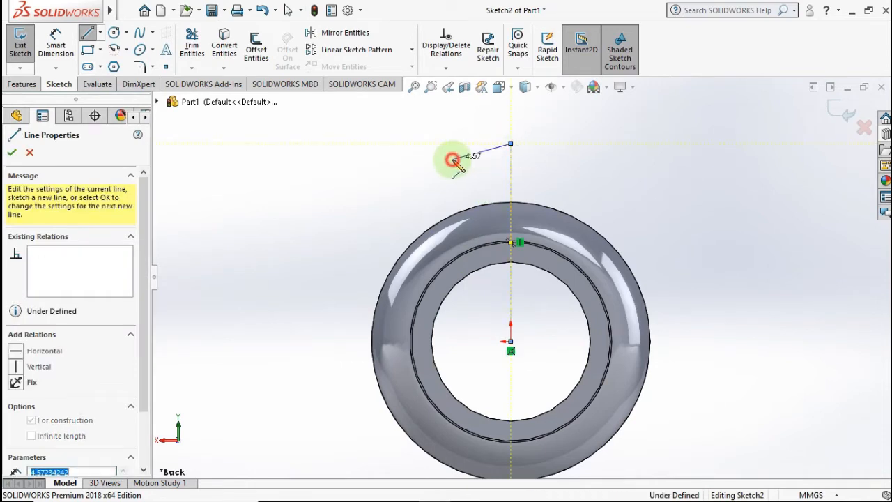
# Sketch a corner rectangle about 2.9 mm wide and 4.5 mm high across the centerline, overlapping the top of the ring
pyautogui.click(88, 52)
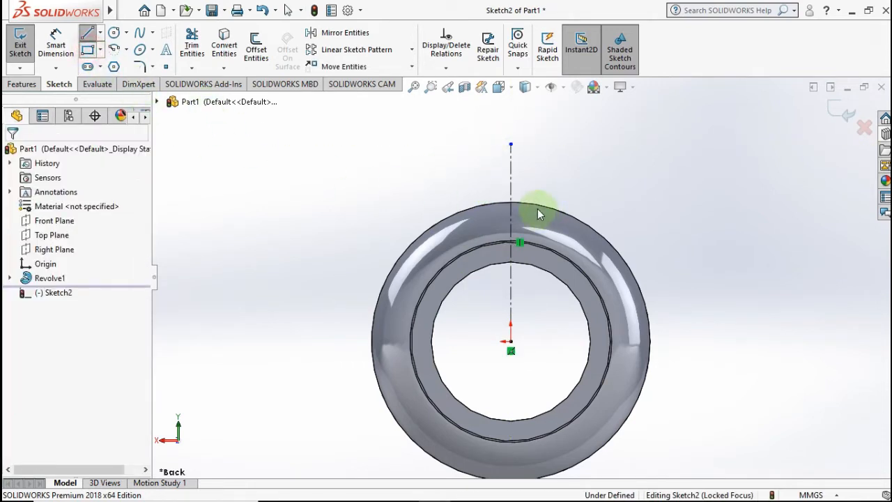
pyautogui.click(529, 219)
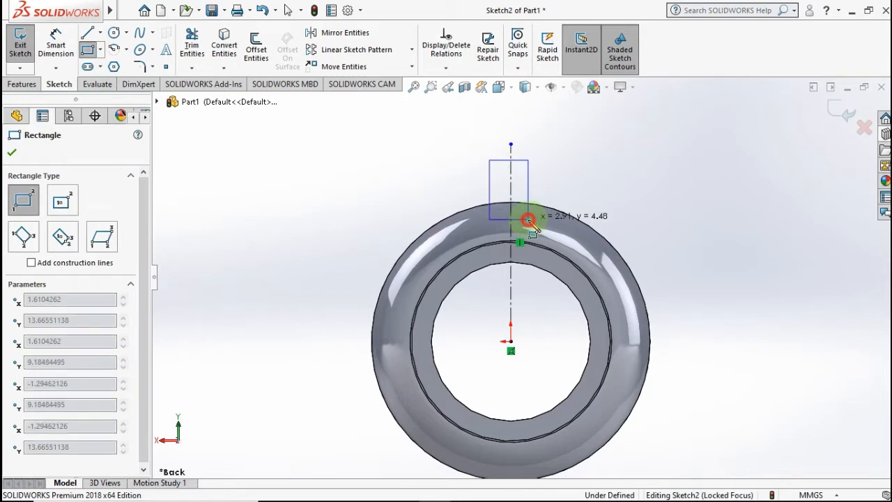
pyautogui.press('Escape')
# Make the rectangle's two vertical sides symmetric about the centerline
pyautogui.click(530, 191)
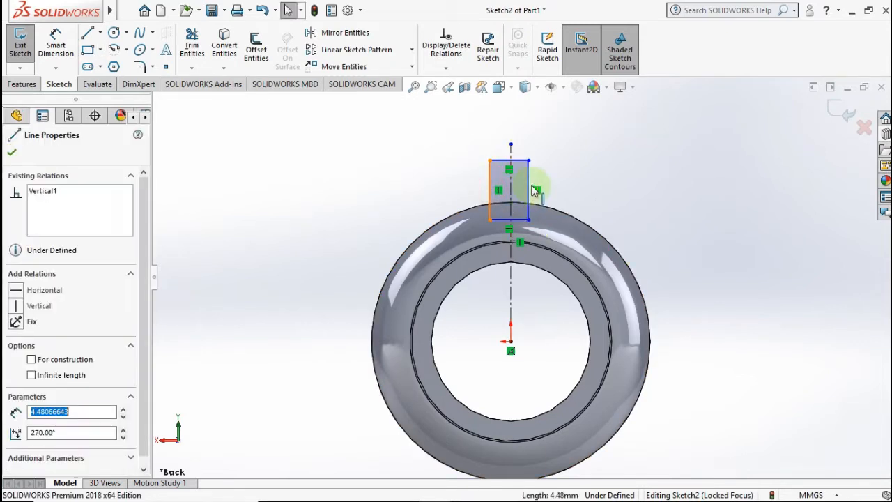
pyautogui.keyDown('ctrl'); pyautogui.click(511, 230); pyautogui.keyUp('ctrl')
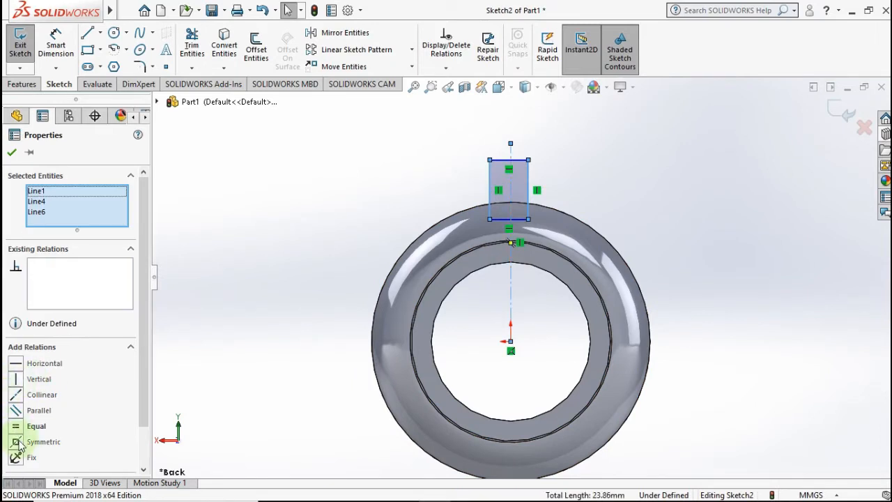
pyautogui.click(14, 153)
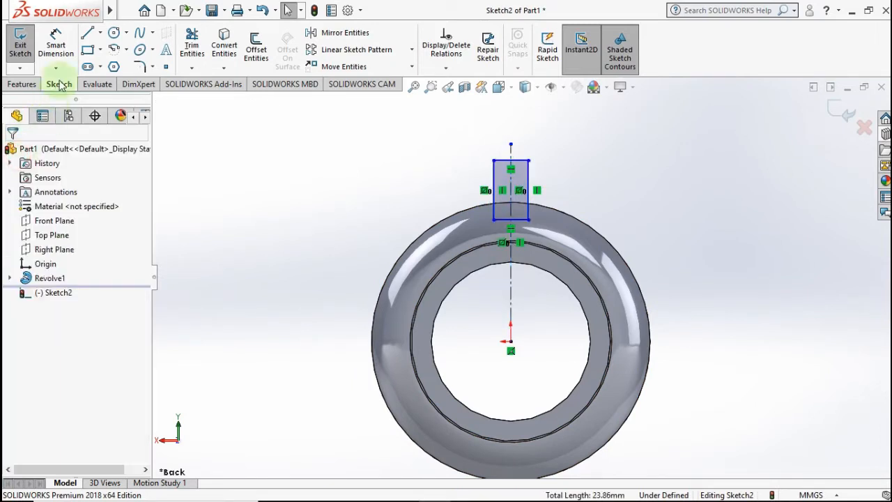
# Dimension the rectangle's upper horizontal side and set its width to 1.5 mm
pyautogui.click(56, 42)
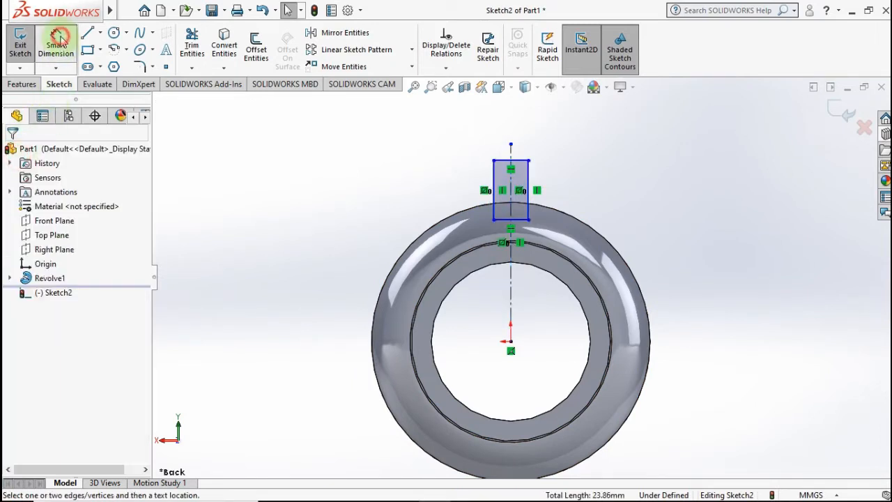
pyautogui.click(520, 160)
pyautogui.click(514, 126)
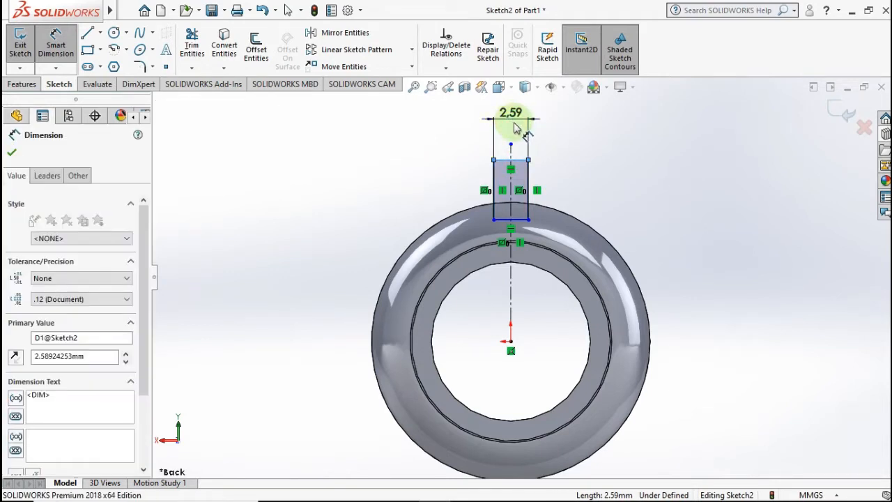
pyautogui.write('1.5')
pyautogui.click(453, 116)
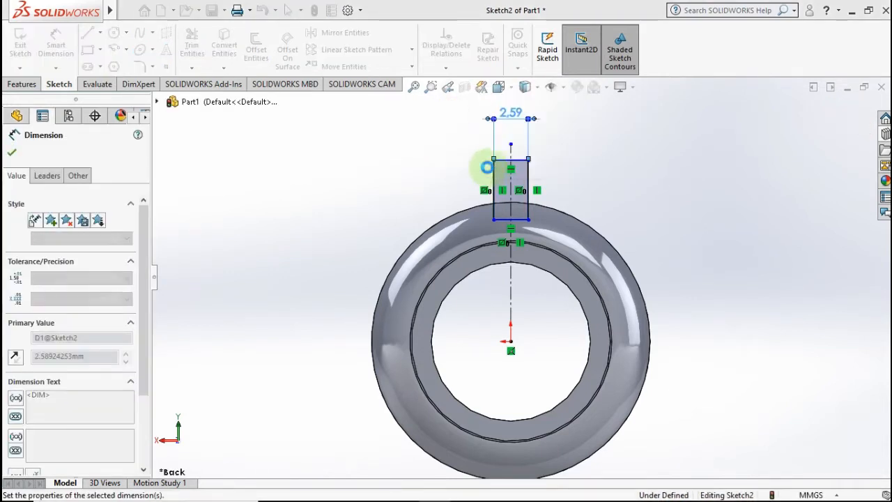
# Dimension the distance from the origin to the rectangle's lower side and set it to 10.30 mm
pyautogui.click(517, 346)
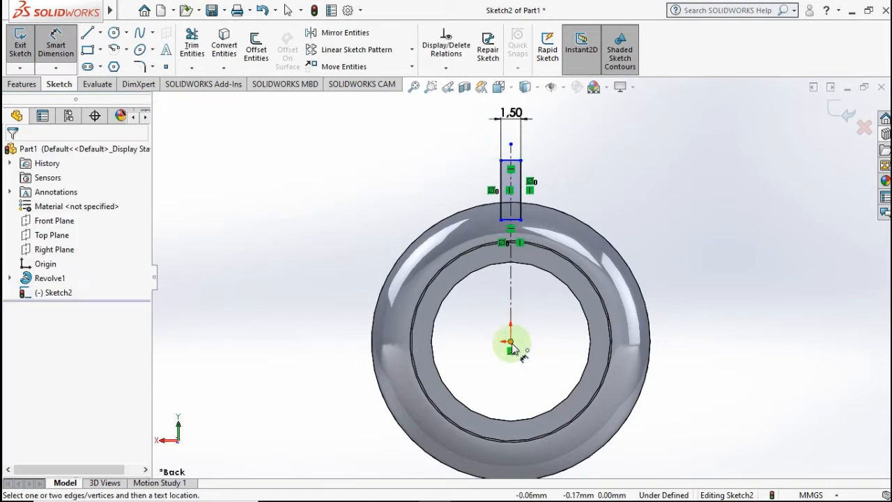
pyautogui.click(516, 221)
pyautogui.click(699, 292)
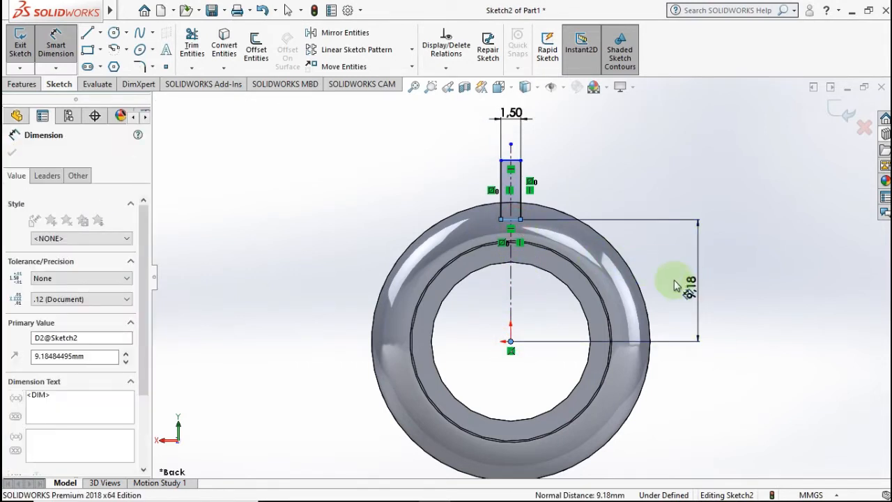
pyautogui.write('10')
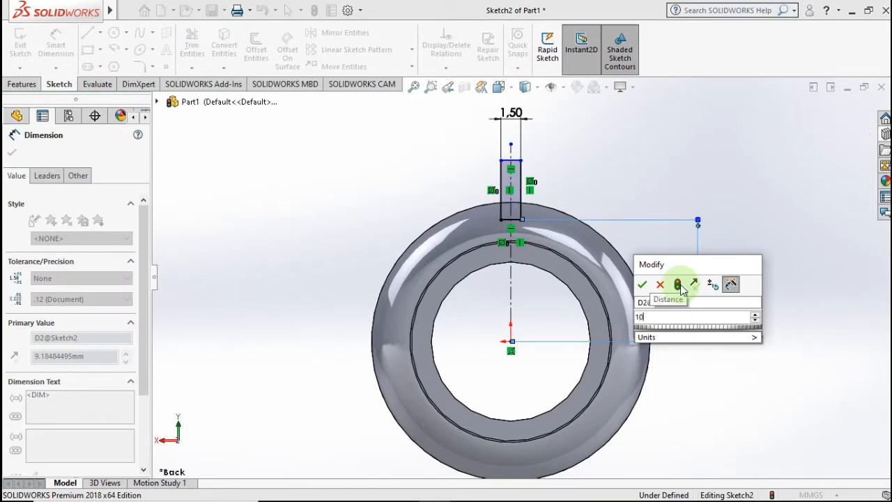
pyautogui.write('.30')
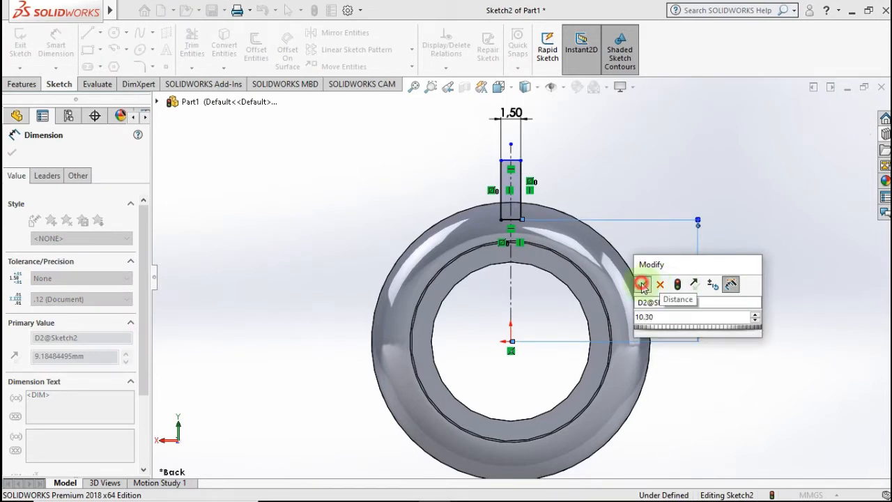
pyautogui.click(642, 285)
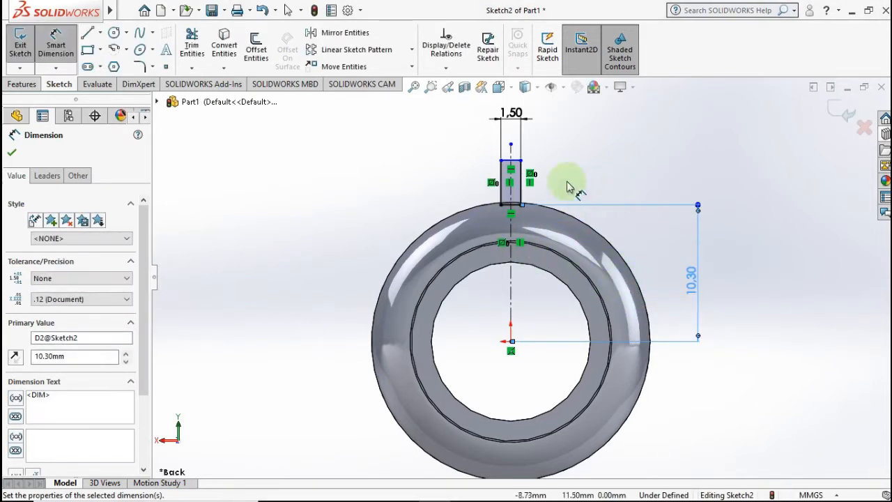
# Create a circular sketch pattern of the rectangle's four lines around the body's outer circular edge, with 25 equally spaced instances over 360 degrees
pyautogui.click(412, 50)
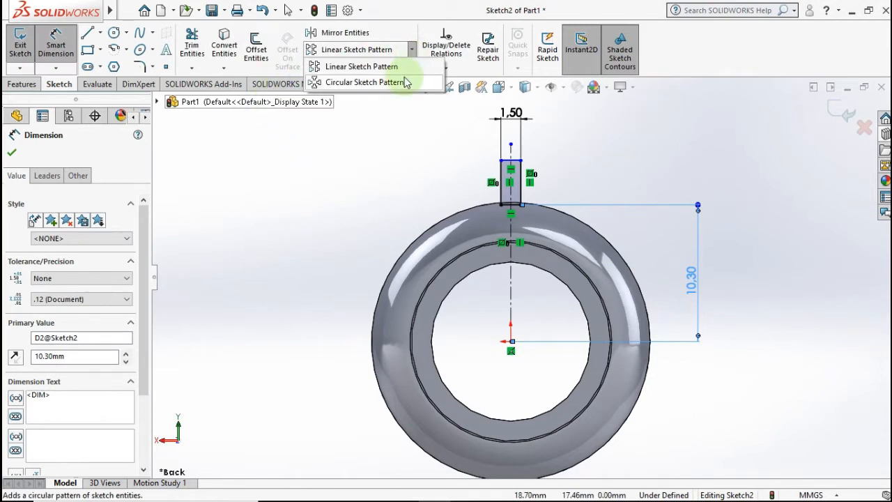
pyautogui.click(406, 83)
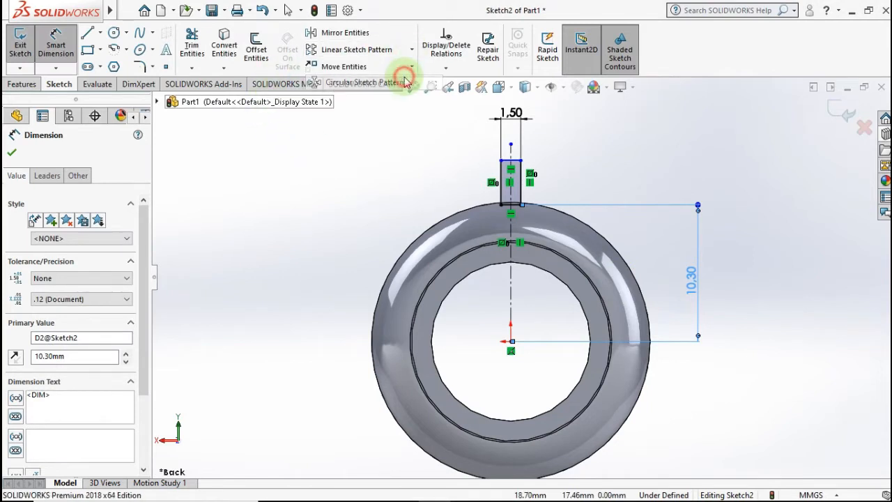
pyautogui.click(473, 213)
pyautogui.click(89, 421)
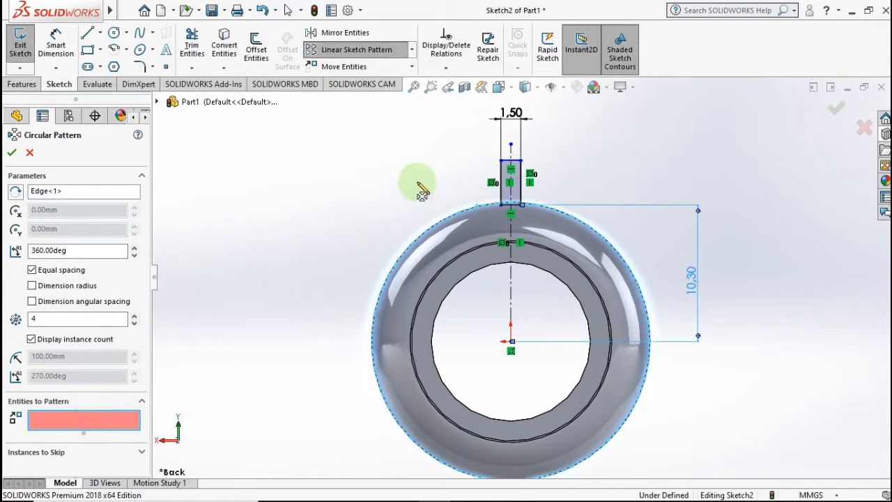
pyautogui.click(521, 178)
pyautogui.click(514, 162)
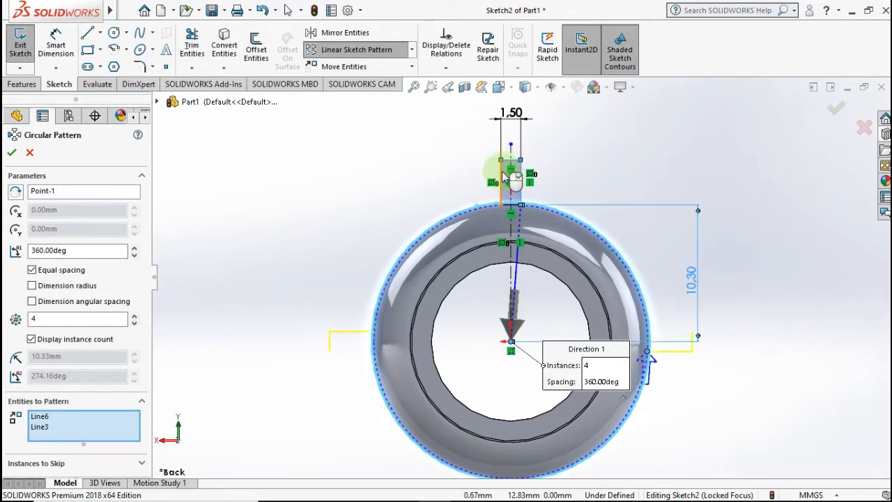
pyautogui.click(504, 200)
pyautogui.click(509, 206)
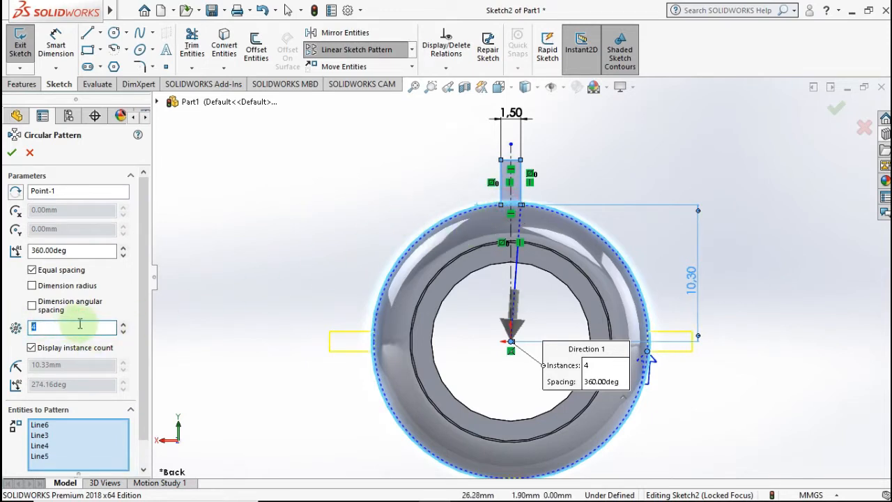
pyautogui.write('5')
pyautogui.click(242, 263)
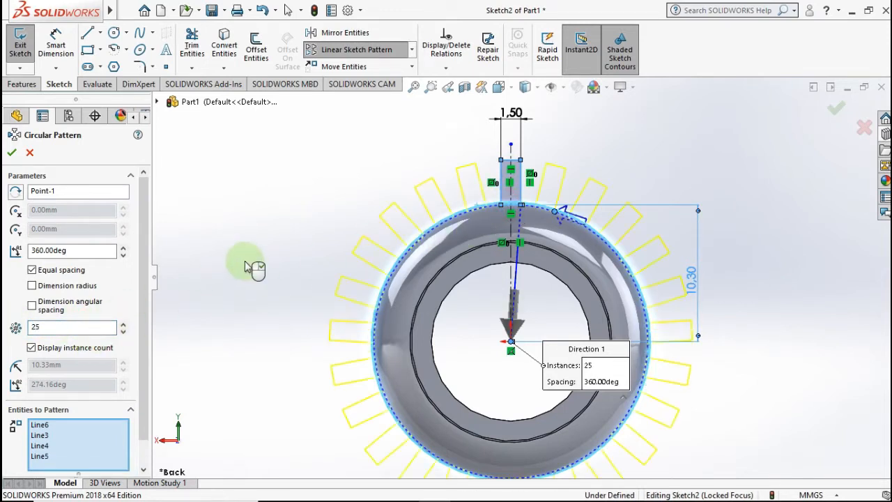
pyautogui.press('z')
pyautogui.click(836, 108)
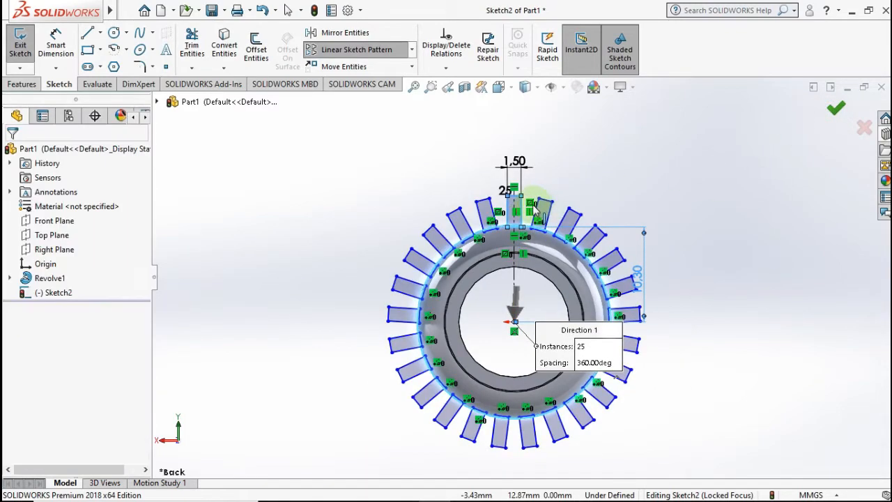
# Start an extruded cut from the patterned rectangles, 54 mm blind, with its direction reversed to run along the body
pyautogui.moveTo(533, 202); pyautogui.dragTo(593, 257, button='middle')
pyautogui.scroll(-2, 771, 331)
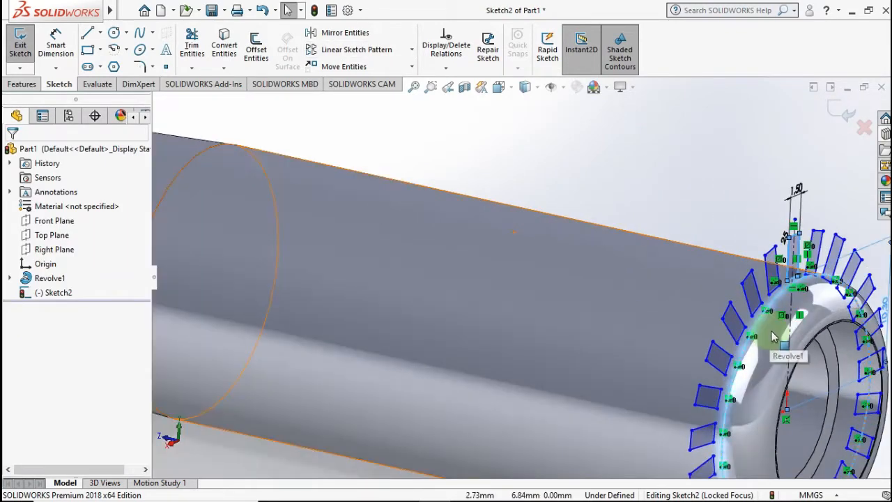
pyautogui.moveTo(771, 337)
pyautogui.mouseDown(button='middle')
pyautogui.moveTo(723, 323)
pyautogui.moveTo(740, 360)
pyautogui.moveTo(733, 354)
pyautogui.mouseUp(button='middle')
pyautogui.scroll(3, 548, 315)
pyautogui.scroll(2, 426, 310)
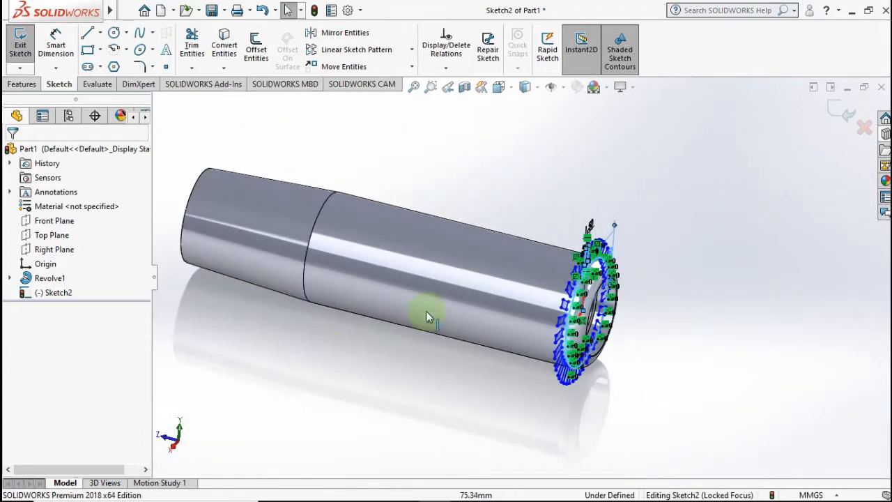
pyautogui.click(22, 83)
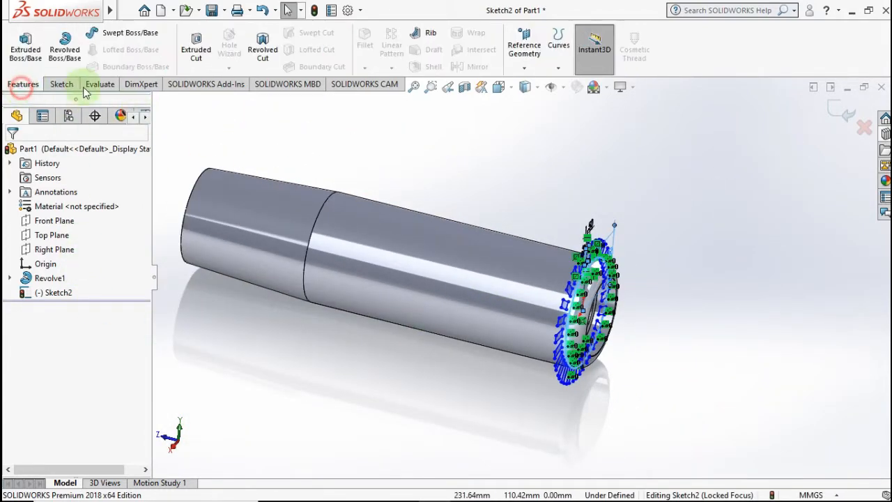
pyautogui.click(196, 48)
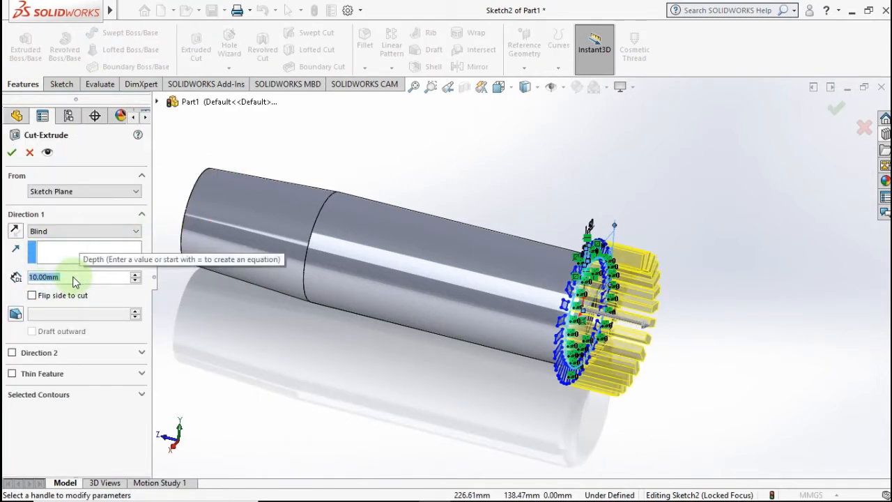
pyautogui.write('54')
pyautogui.press('Return')
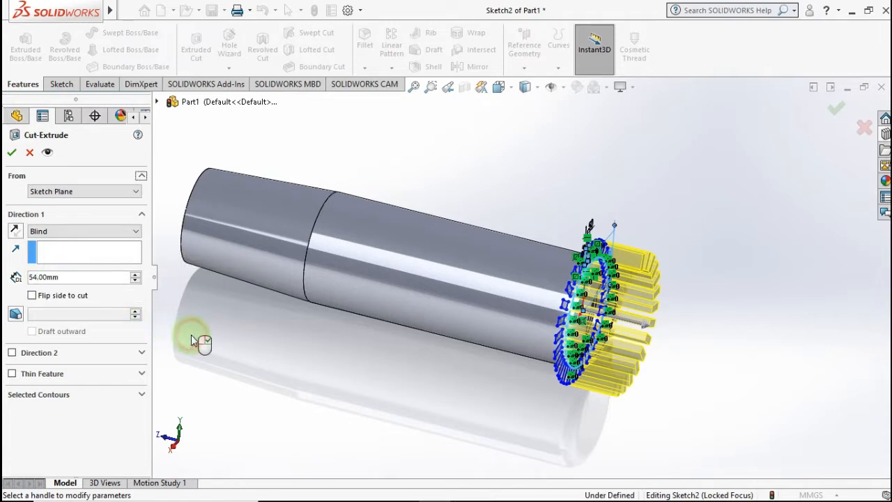
pyautogui.click(13, 231)
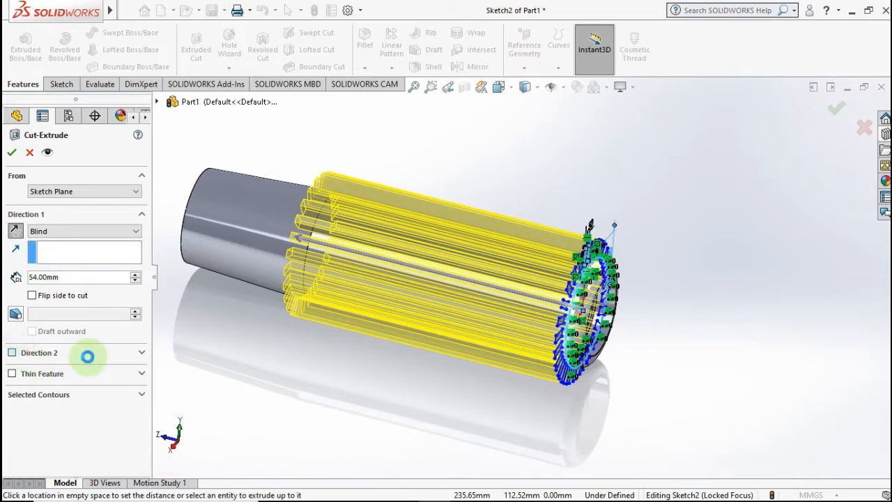
# Add a second cut direction with a 0.75 mm blind depth toward the rounded end and finish the extruded cut
pyautogui.click(83, 353)
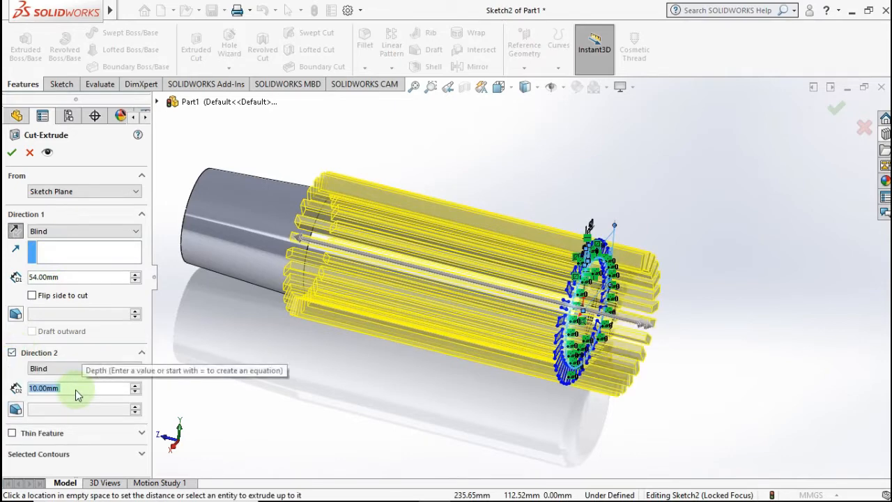
pyautogui.write('0.')
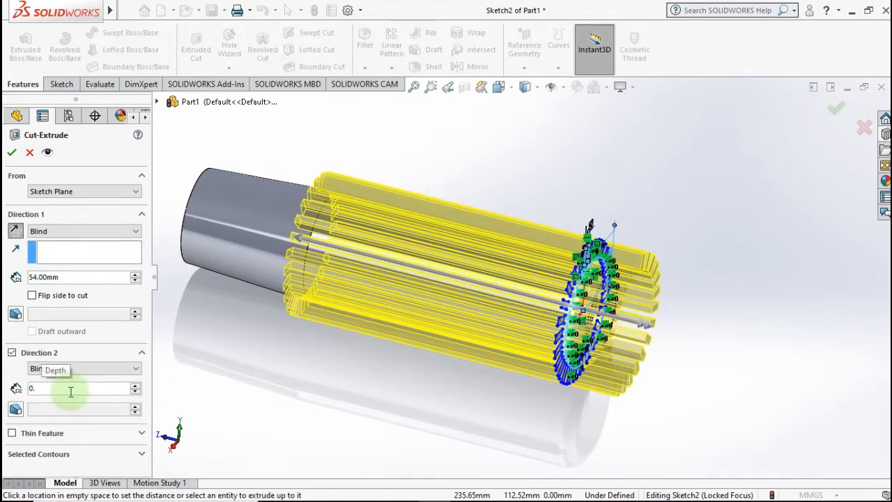
pyautogui.write('75')
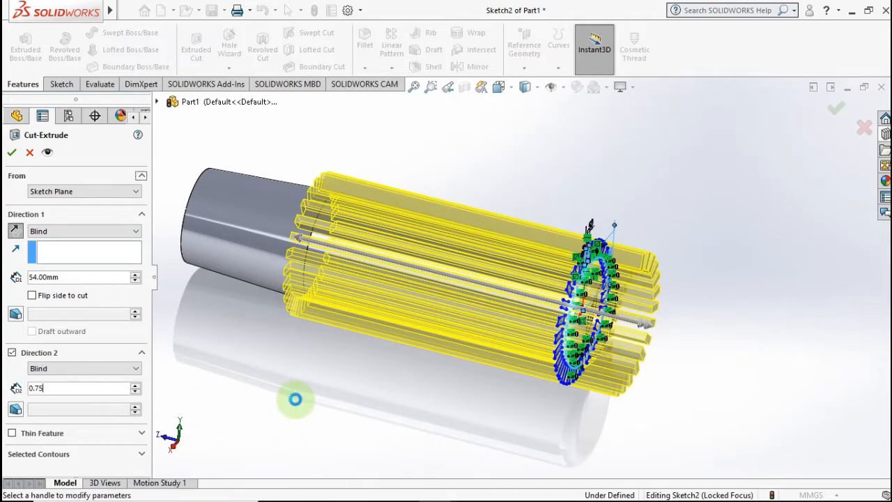
pyautogui.press('Return')
pyautogui.scroll(-5, 615, 296)
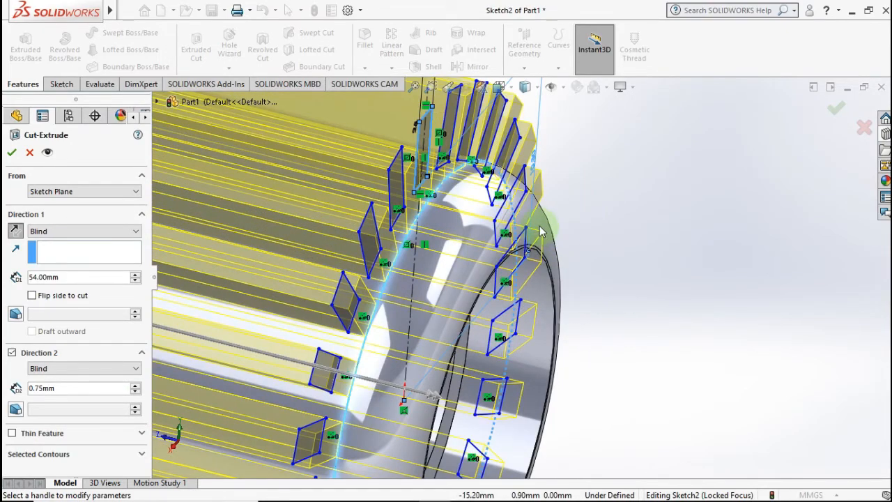
pyautogui.moveTo(541, 232); pyautogui.dragTo(548, 264, button='middle')
pyautogui.scroll(2, 409, 306)
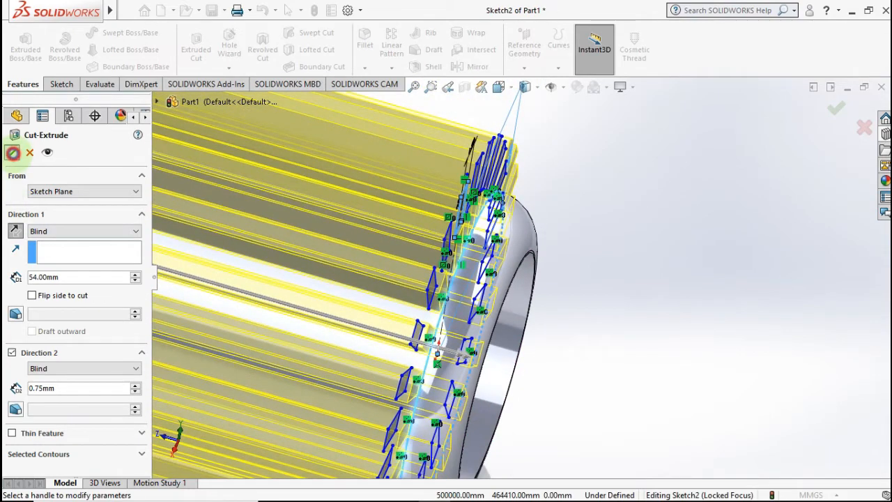
pyautogui.click(13, 153)
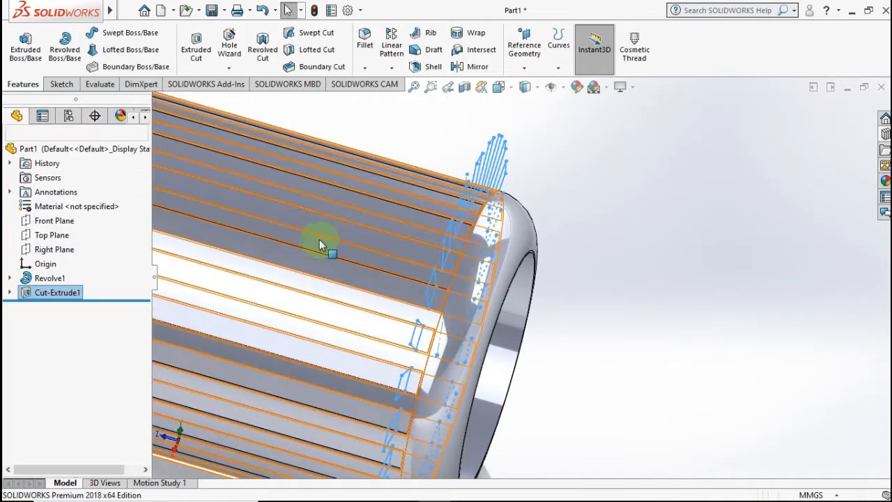
# Examine the cut grooves along the body and where they end at the plain section
pyautogui.moveTo(601, 261); pyautogui.dragTo(264, 205, button='middle')
pyautogui.scroll(2, 227, 206)
pyautogui.scroll(-2, 227, 206)
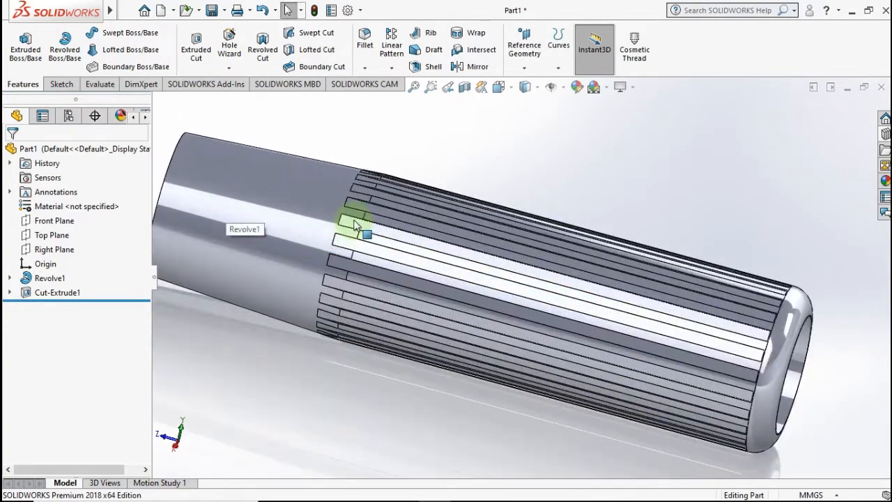
pyautogui.scroll(-3, 357, 227)
pyautogui.scroll(1, 362, 229)
pyautogui.click(390, 237)
pyautogui.moveTo(394, 234)
pyautogui.mouseDown(button='middle')
pyautogui.moveTo(377, 178)
pyautogui.moveTo(394, 219)
pyautogui.mouseUp(button='middle')
pyautogui.click(399, 146)
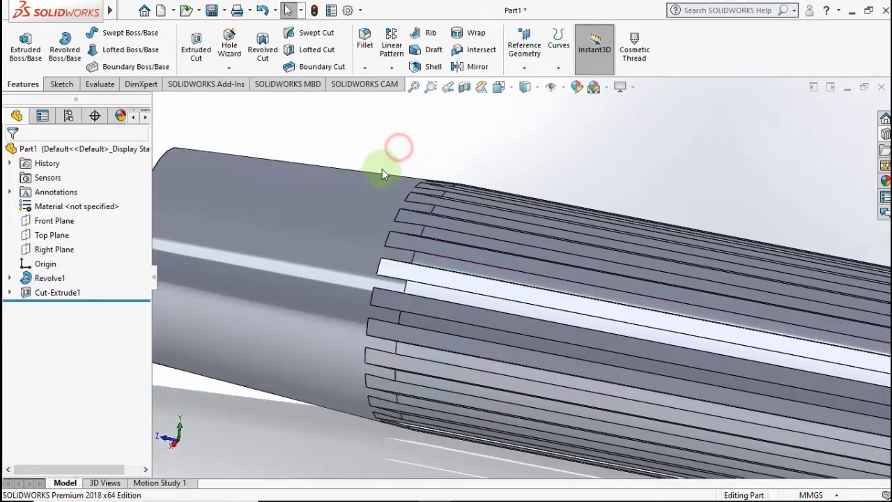
# Reopen the groove cut feature for editing and set its Direction 1 depth to 52 mm
pyautogui.rightClick(52, 292)
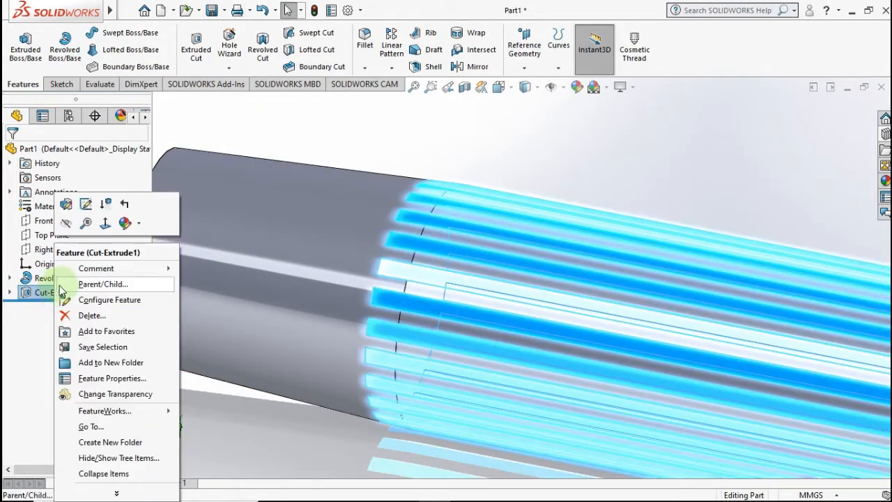
pyautogui.click(66, 205)
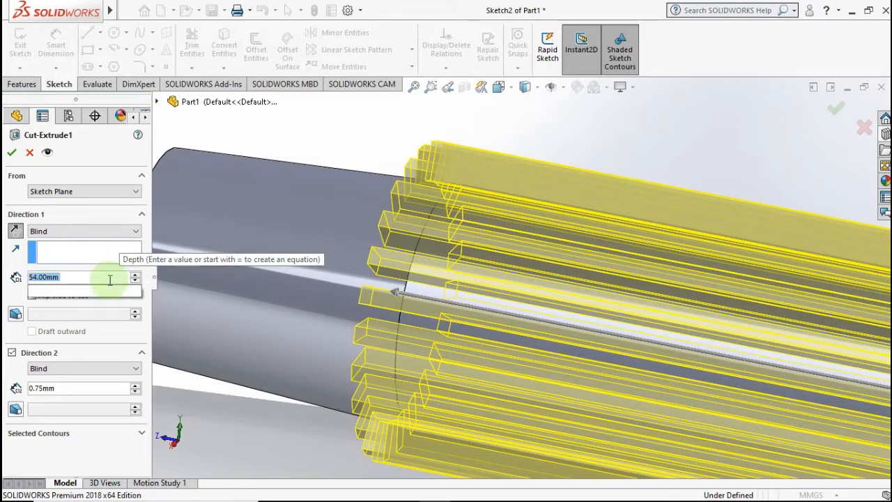
pyautogui.write('52')
pyautogui.click(356, 138)
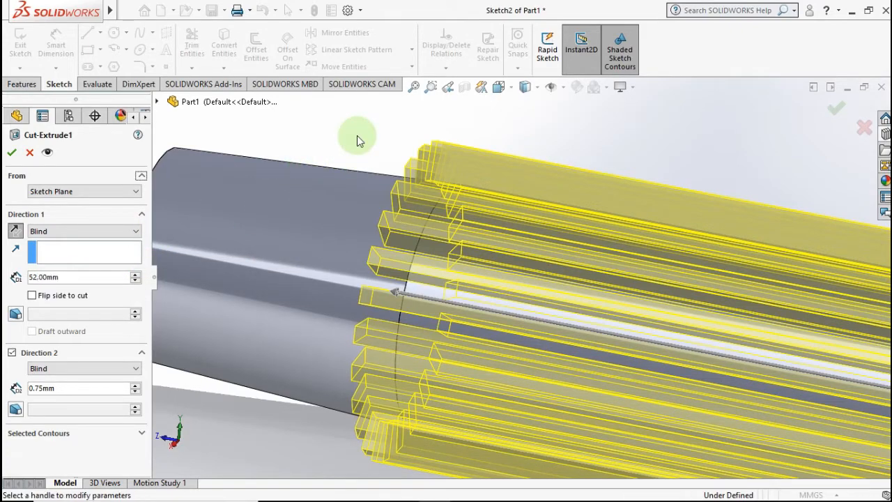
# Set the groove cut's Direction 1 depth to 50 mm and check where the grooves end near the circular edge
pyautogui.moveTo(358, 217); pyautogui.dragTo(378, 219, button='middle')
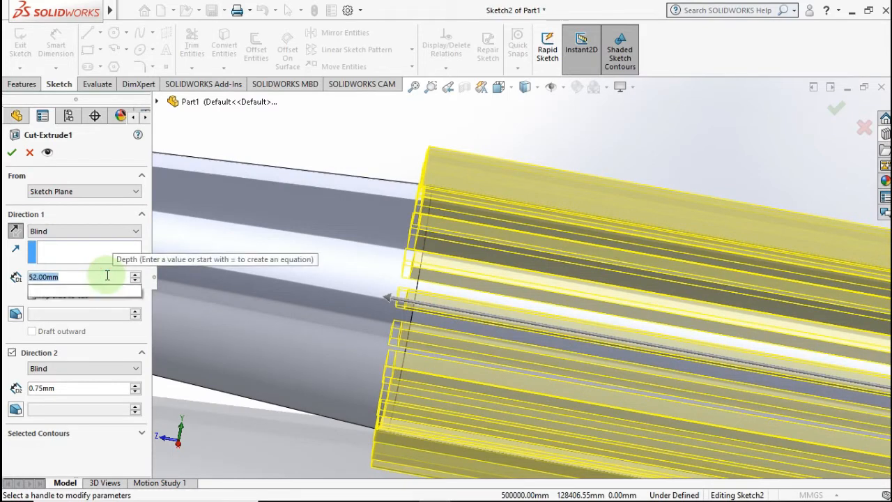
pyautogui.write('50')
pyautogui.click(314, 130)
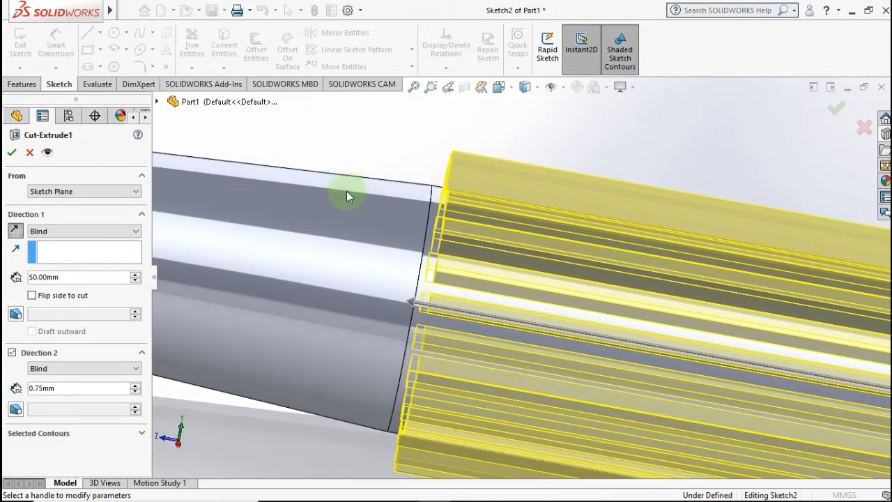
pyautogui.moveTo(348, 193); pyautogui.dragTo(166, 282, button='middle')
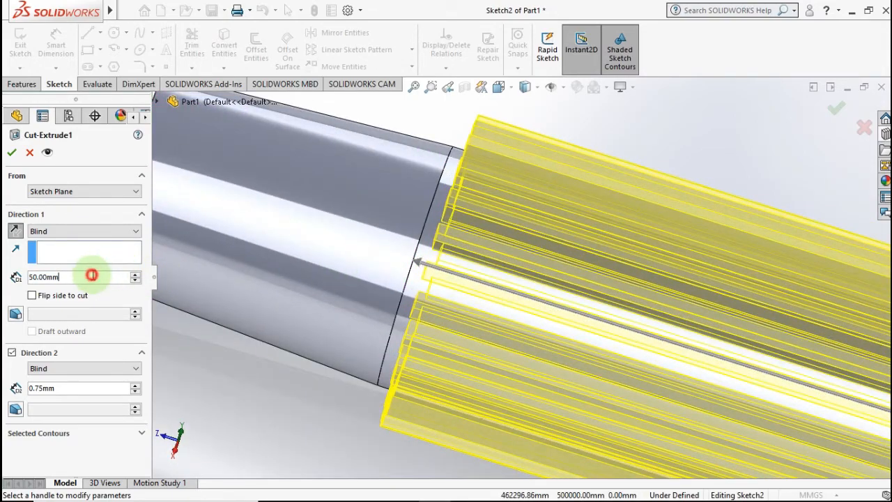
# Set the groove cut's Direction 1 depth to 51 mm and finish editing the feature
pyautogui.write('52')
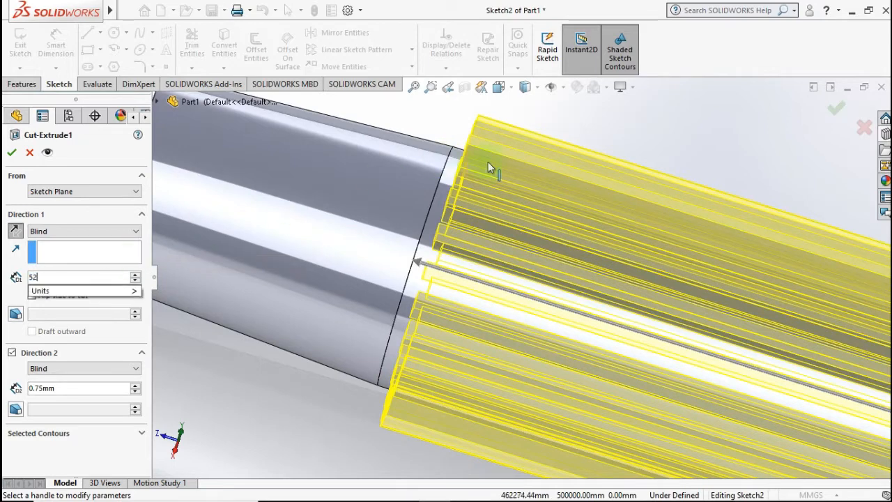
pyautogui.press('BackSpace')
pyautogui.write('51')
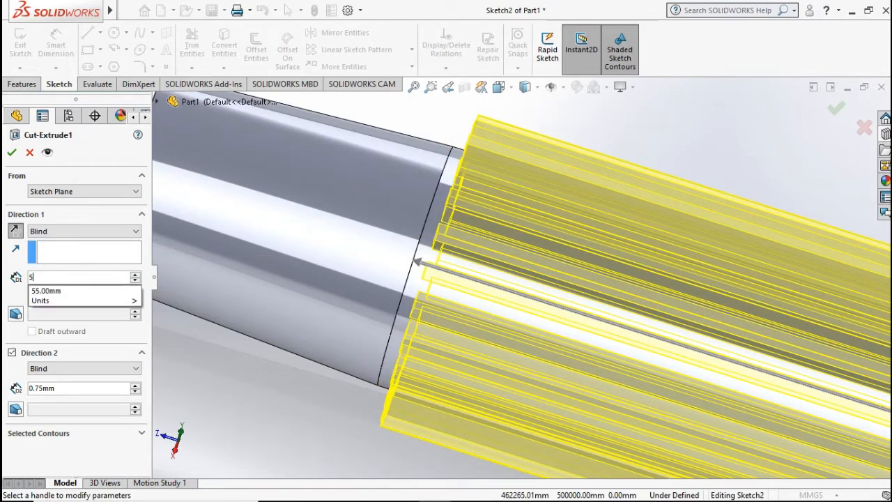
pyautogui.press('BackSpace')
pyautogui.press('BackSpace')
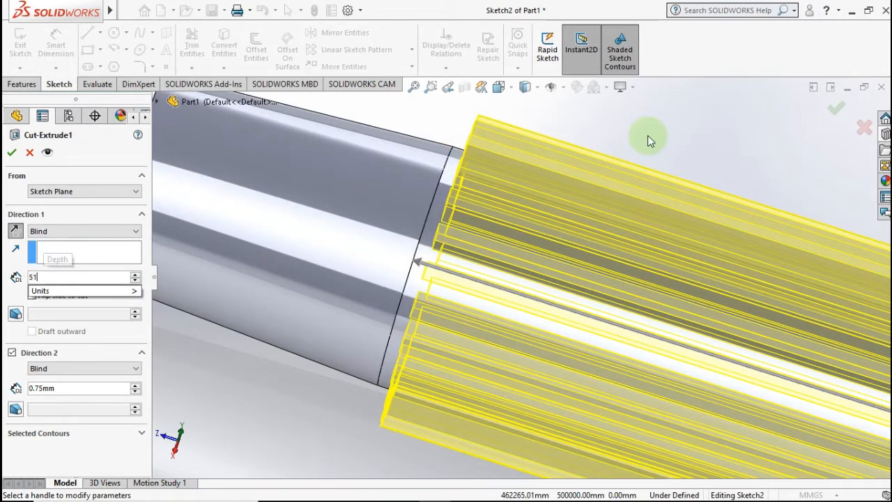
pyautogui.press('Return')
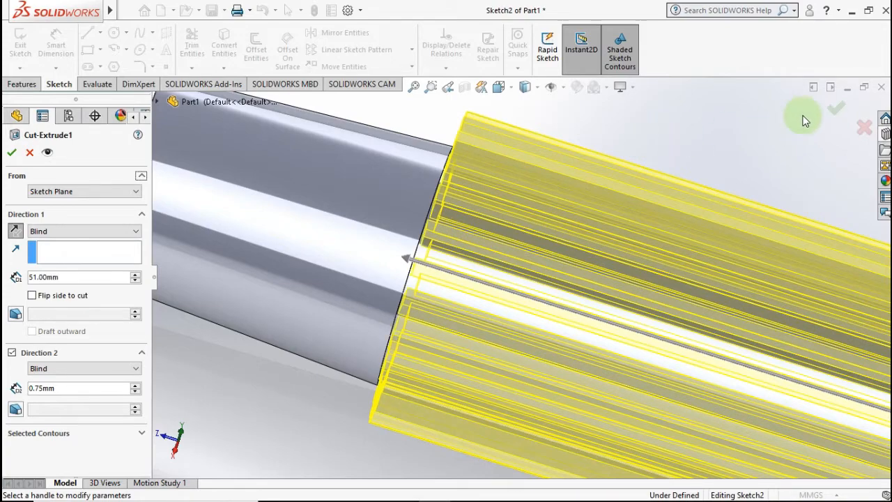
pyautogui.click(833, 107)
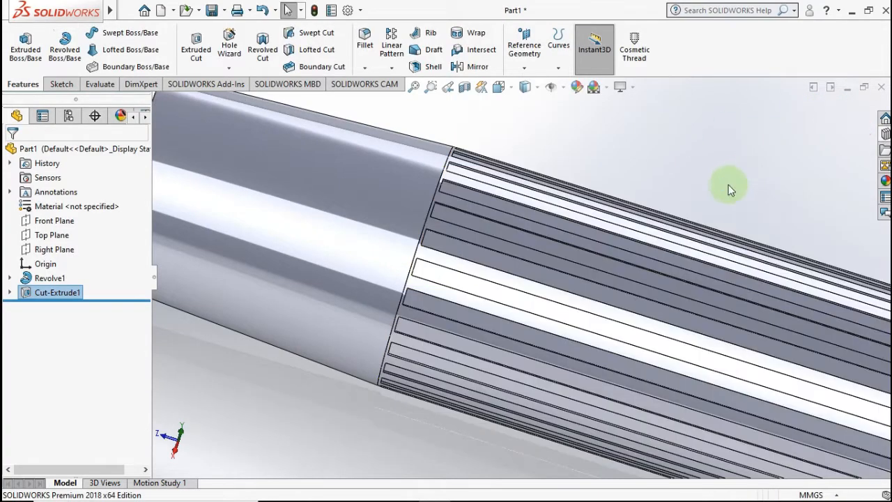
# Examine the grooves along the body, from the plain tapered section to the rounded end
pyautogui.scroll(4, 730, 190)
pyautogui.scroll(-5, 711, 302)
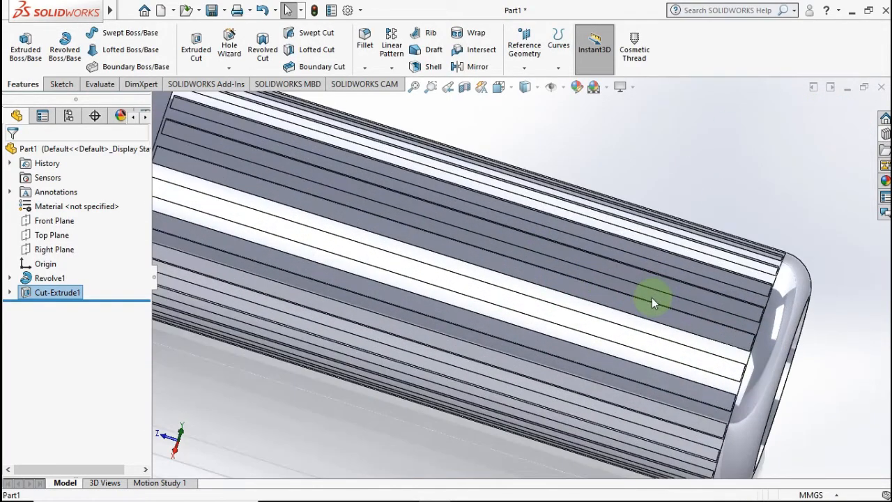
pyautogui.moveTo(651, 297); pyautogui.dragTo(756, 273, button='middle')
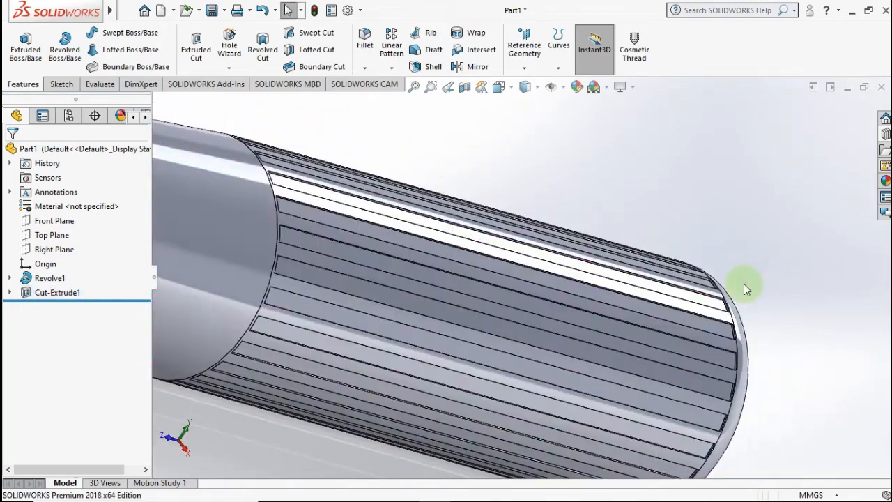
pyautogui.scroll(3, 507, 291)
pyautogui.moveTo(507, 291); pyautogui.dragTo(442, 286, button='middle')
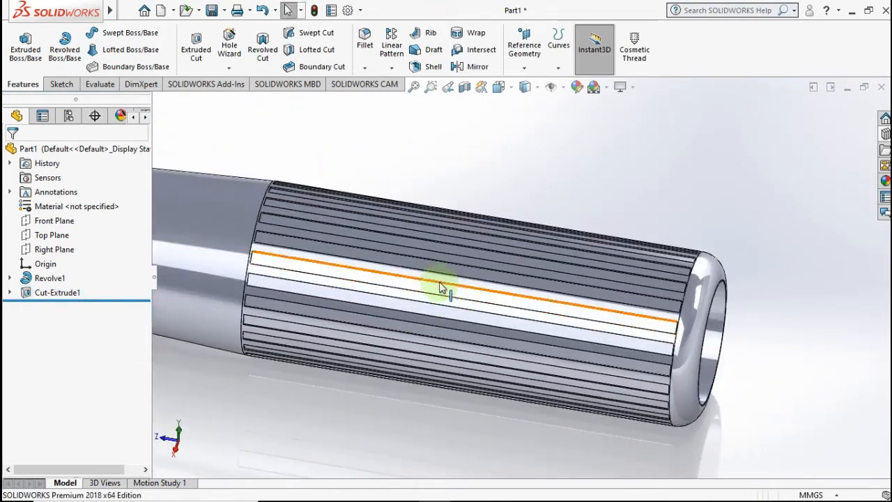
pyautogui.scroll(-3, 298, 252)
pyautogui.scroll(-2, 298, 252)
pyautogui.scroll(2, 408, 281)
pyautogui.scroll(2, 634, 299)
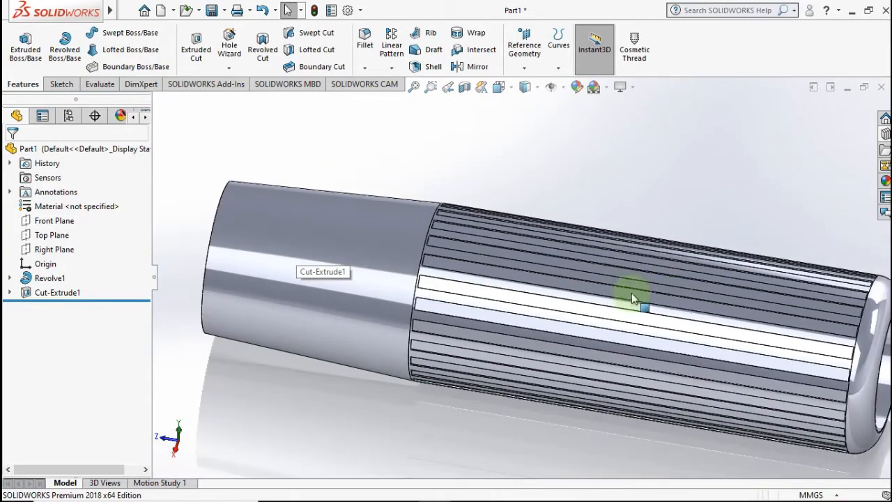
pyautogui.scroll(-2, 674, 301)
pyautogui.scroll(4, 674, 301)
pyautogui.moveTo(667, 274); pyautogui.dragTo(603, 200, button='middle')
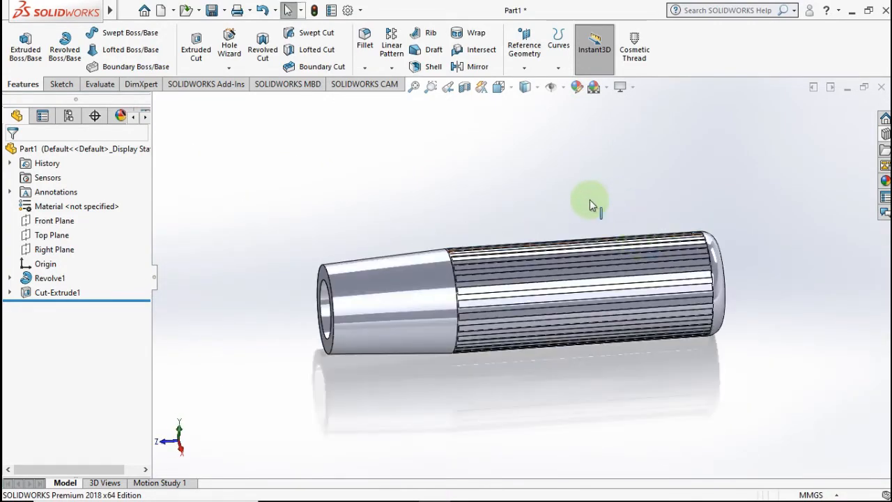
# Show the part in isometric view and assign 1060 Alloy as its material
pyautogui.hotkey('ctrl', '7')
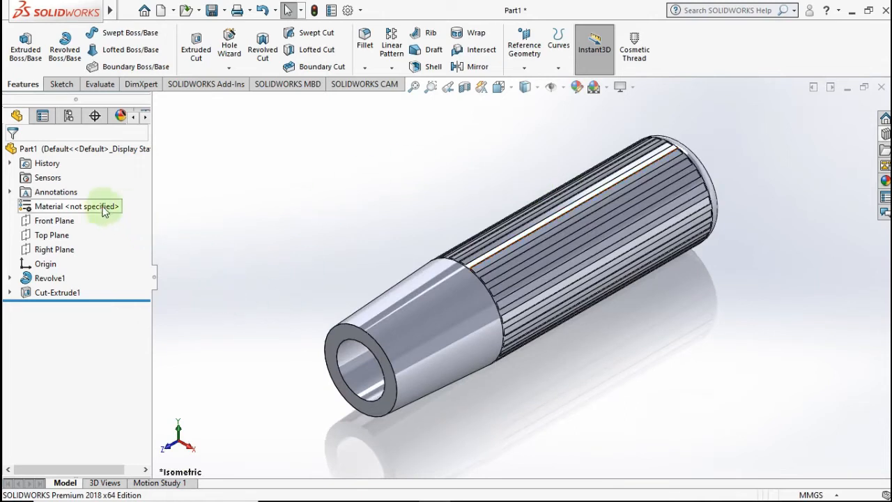
pyautogui.rightClick(105, 211)
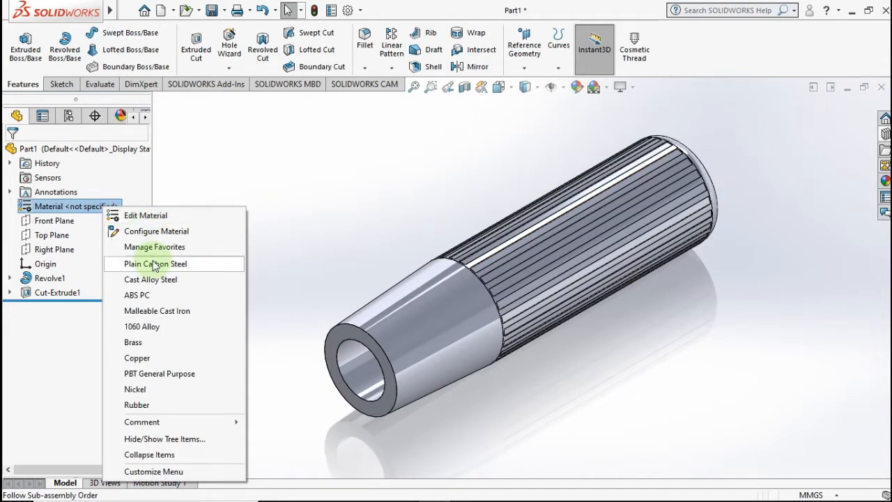
pyautogui.click(153, 326)
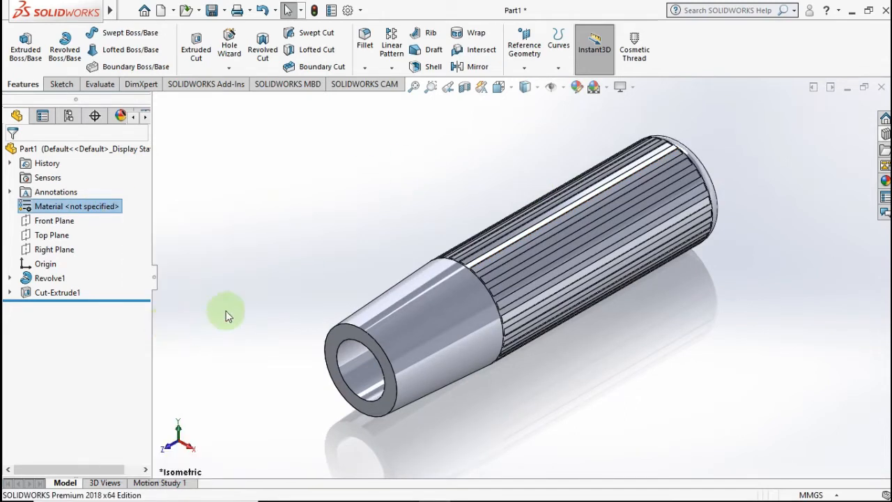
pyautogui.click(216, 213)
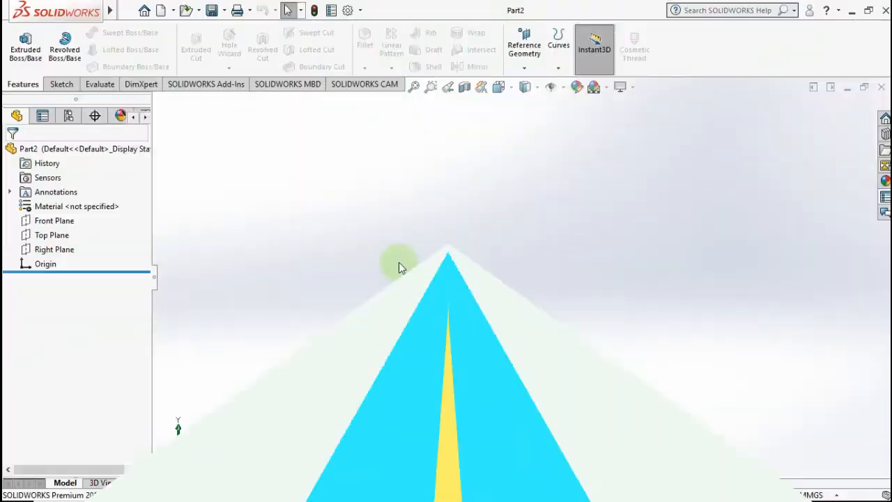
# In the new part, start a sketch on the Right Plane and draw a horizontal centerline from the origin toward positive Z
pyautogui.moveTo(358, 225); pyautogui.dragTo(502, 369)
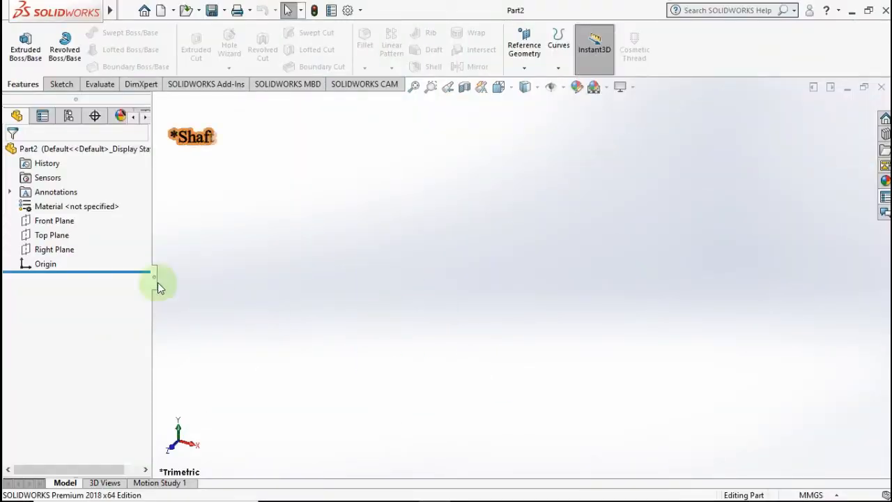
pyautogui.click(61, 256)
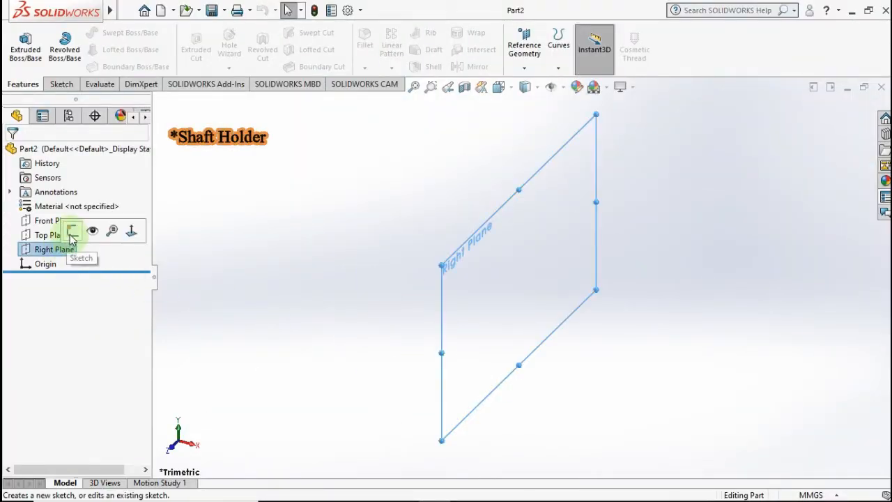
pyautogui.click(116, 235)
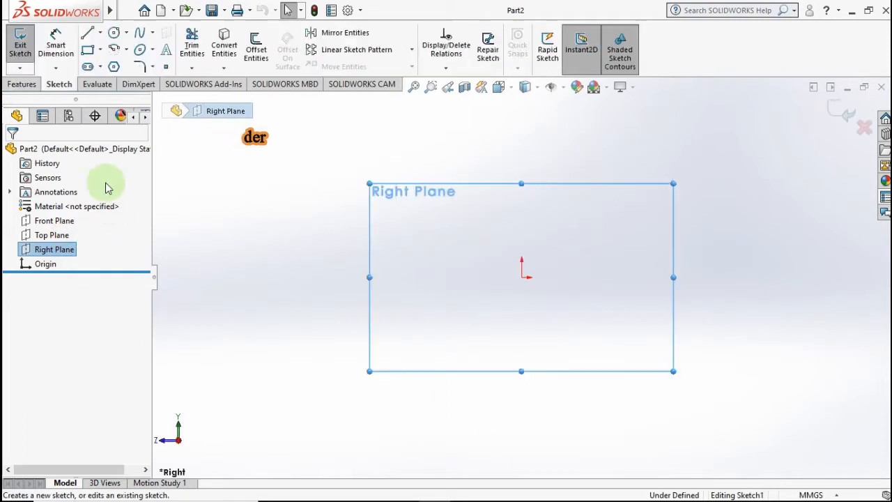
pyautogui.click(103, 33)
pyautogui.click(105, 63)
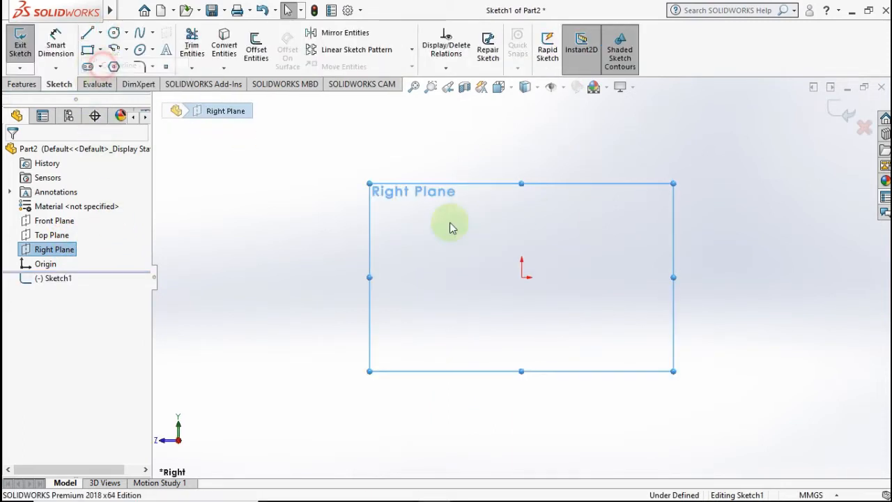
pyautogui.click(521, 276)
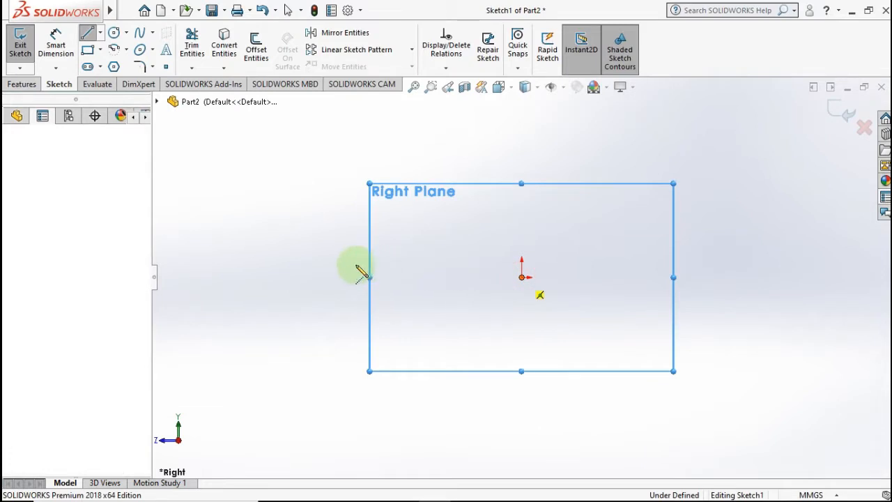
pyautogui.click(270, 277)
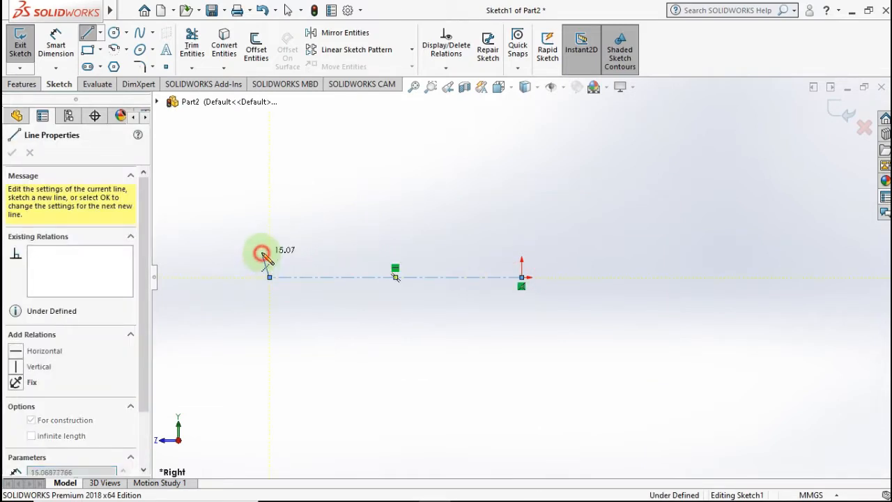
pyautogui.doubleClick(262, 253)
pyautogui.press('Escape')
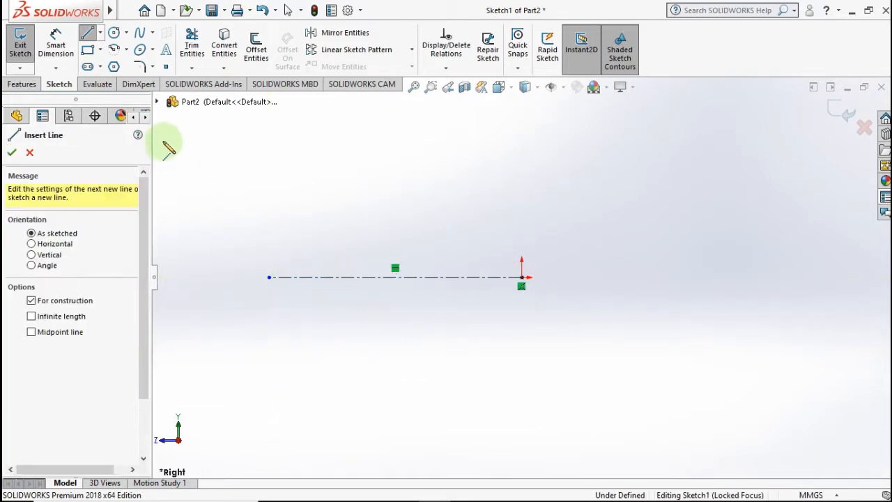
# Start the profile at the origin with a vertical line about 11.2 mm high and a horizontal line about 99 mm long above the centerline
pyautogui.click(100, 32)
pyautogui.click(478, 260)
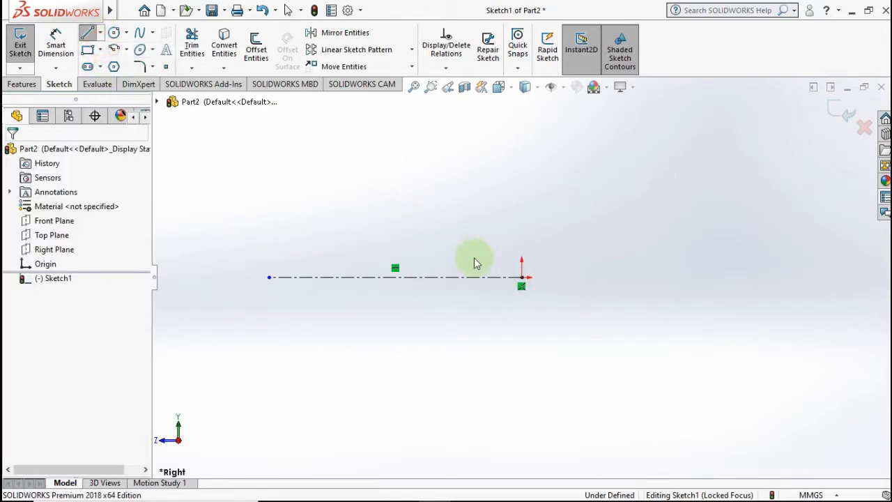
pyautogui.scroll(-1, 474, 258)
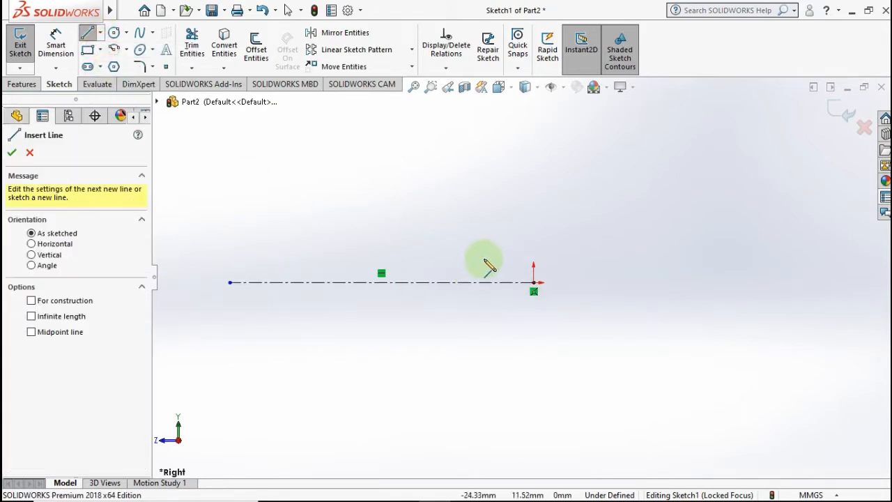
pyautogui.click(533, 282)
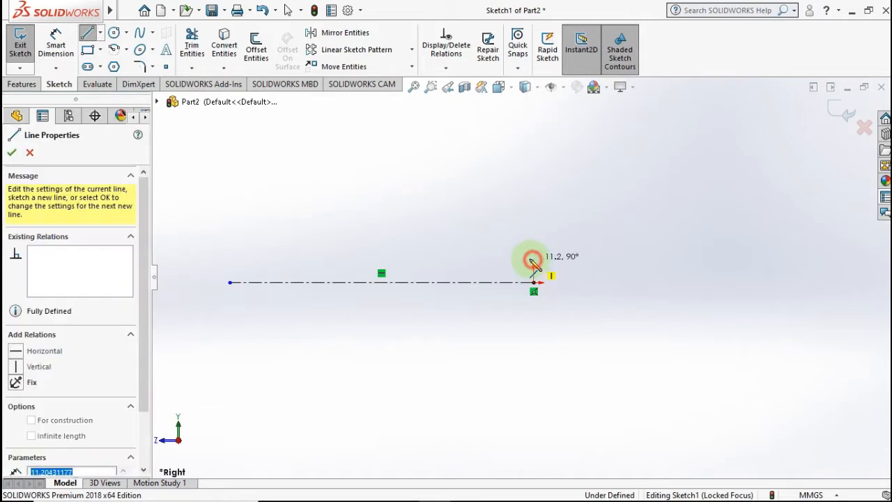
pyautogui.click(533, 259)
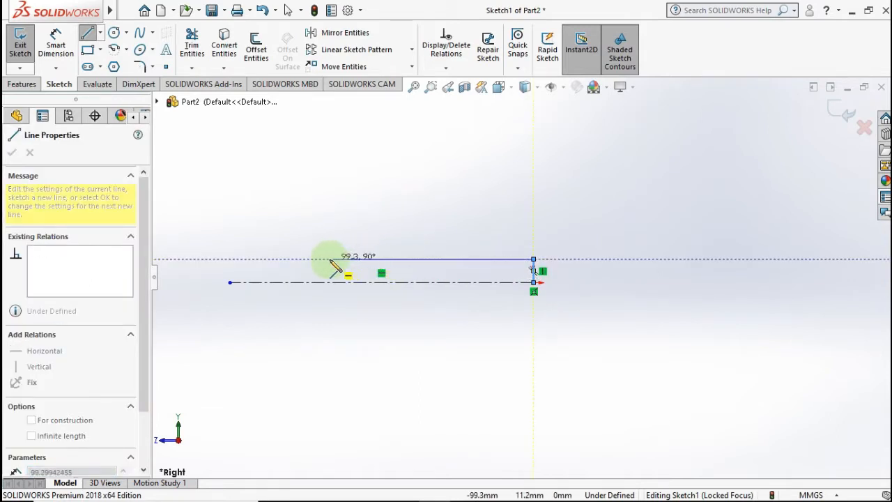
pyautogui.click(330, 259)
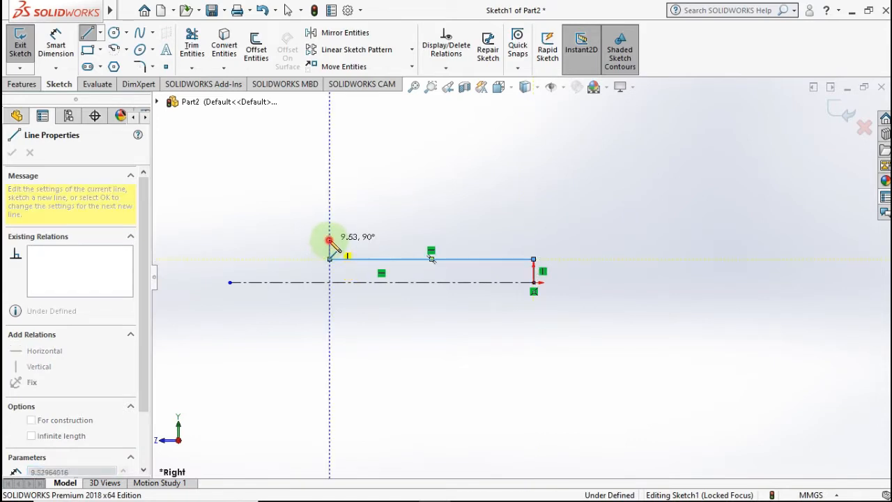
# Continue the profile with a narrow collar about 9.5 mm high, a narrow recess and an end section that drops back to the centerline
pyautogui.click(330, 241)
pyautogui.click(318, 240)
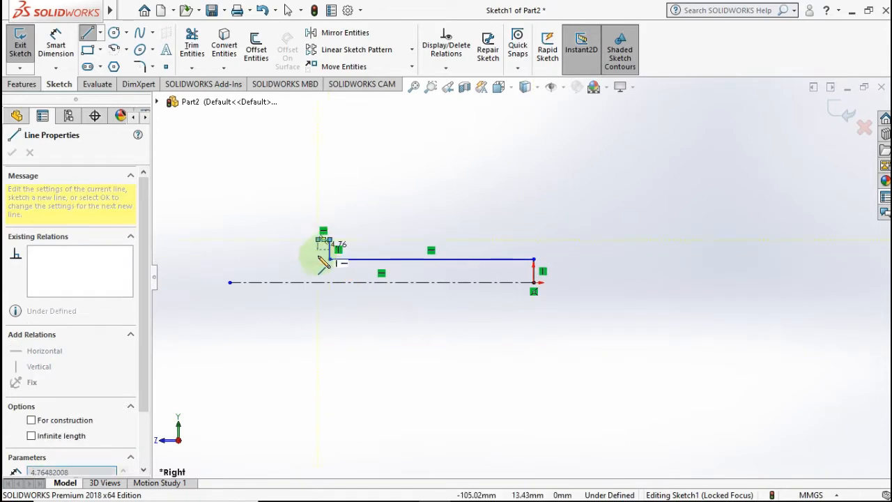
pyautogui.click(317, 259)
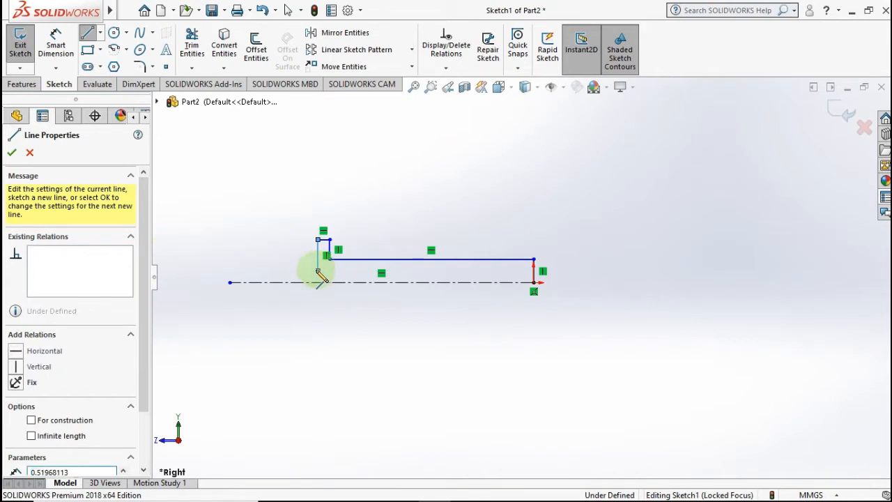
pyautogui.click(307, 271)
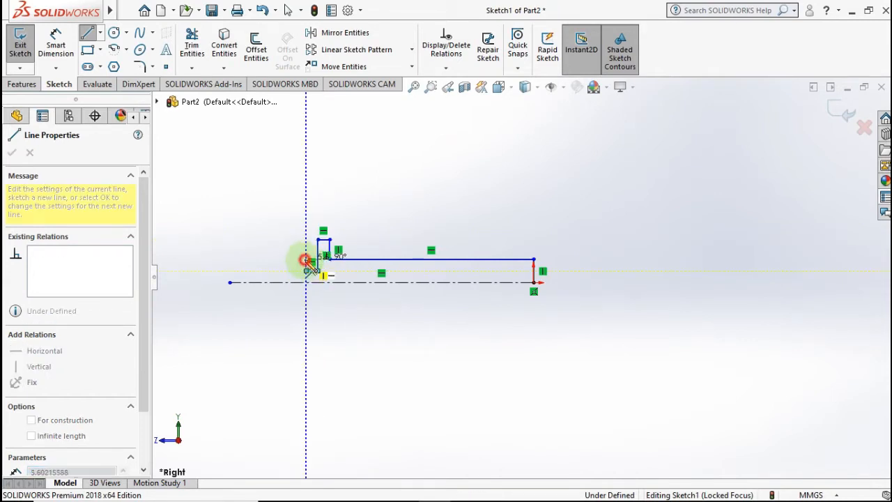
pyautogui.click(234, 259)
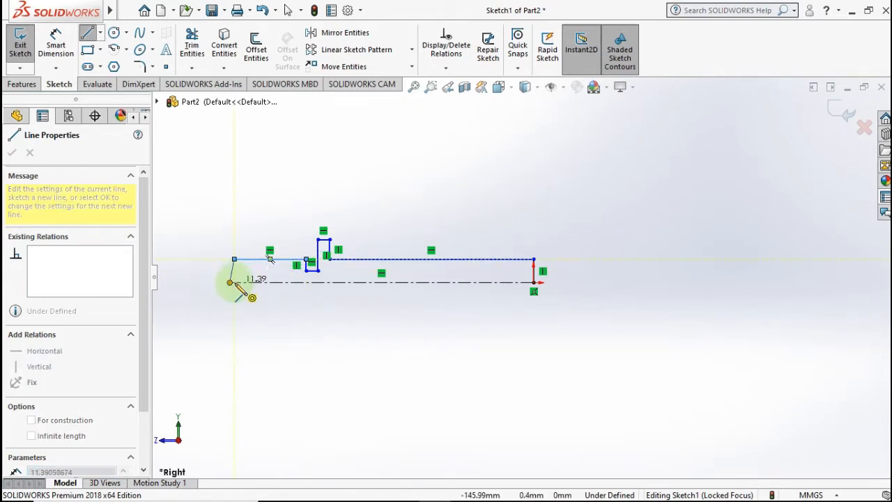
pyautogui.click(237, 281)
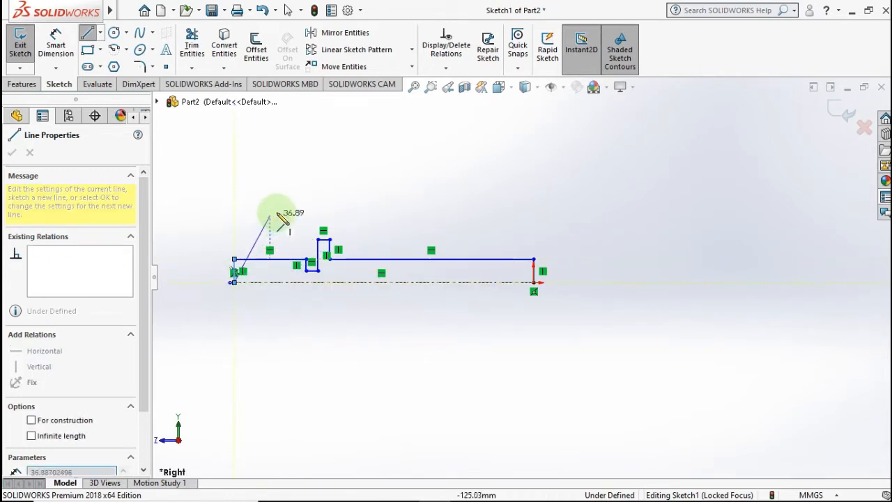
pyautogui.doubleClick(277, 212)
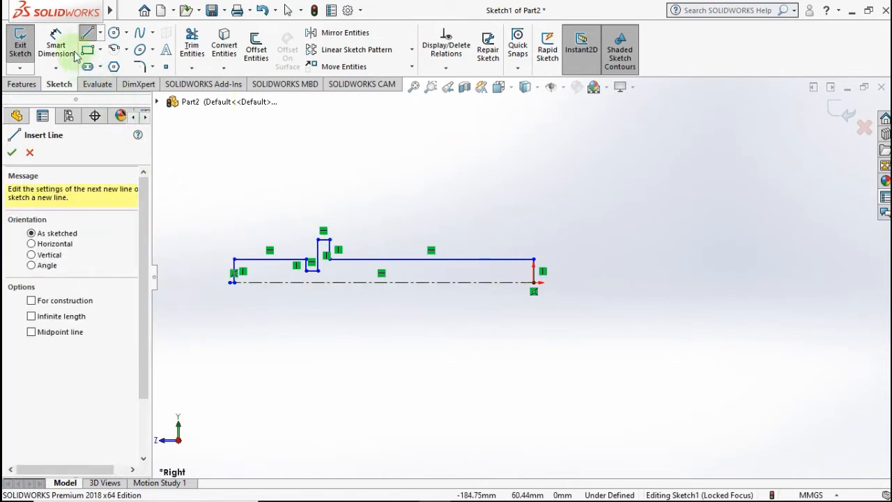
# Dimension the overall length of the profile between its two vertical end lines as 101.25 mm
pyautogui.click(56, 42)
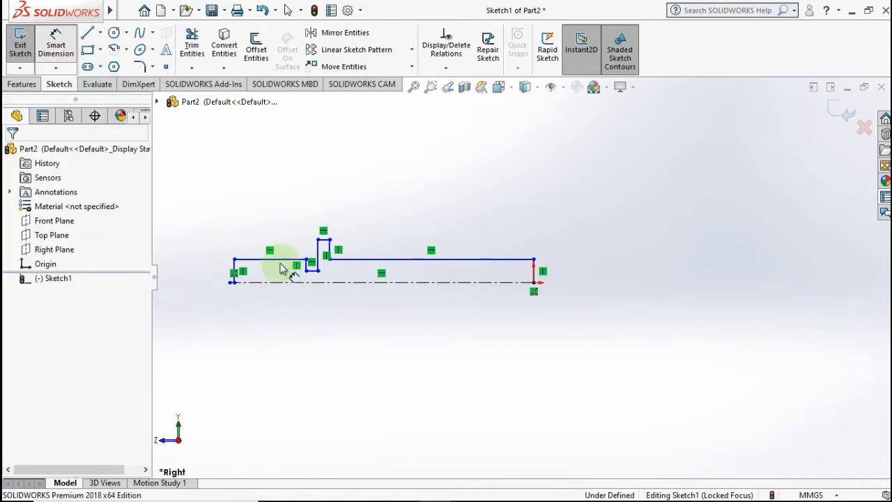
pyautogui.click(235, 270)
pyautogui.click(533, 275)
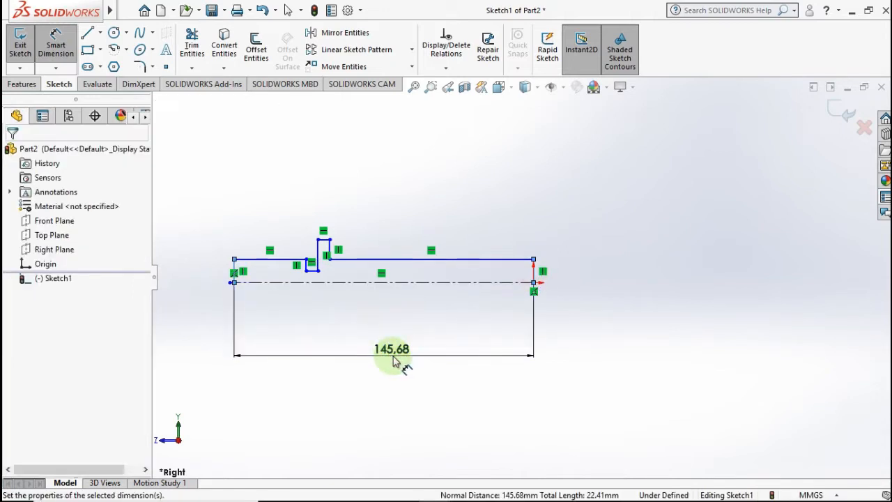
pyautogui.click(394, 360)
pyautogui.write('10')
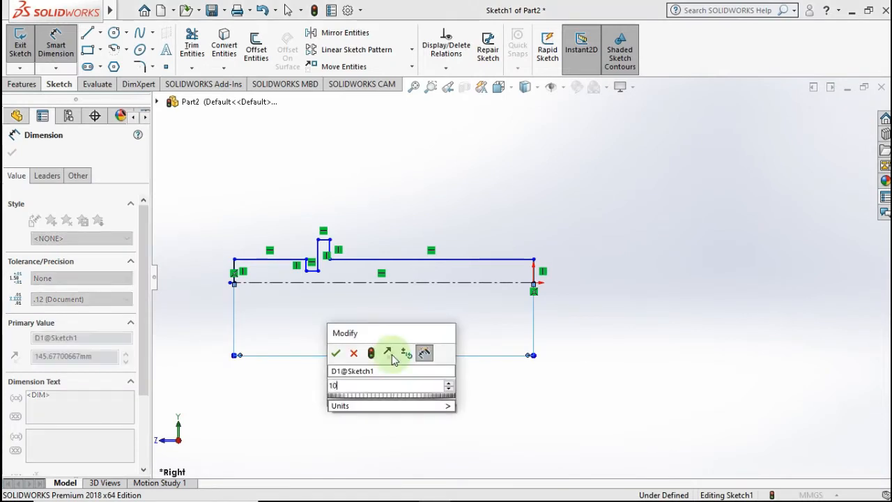
pyautogui.write('1')
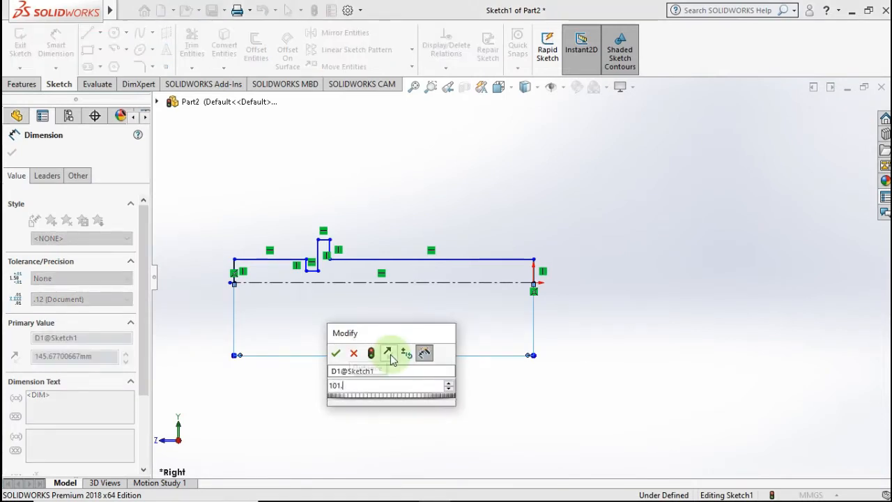
pyautogui.write('.25')
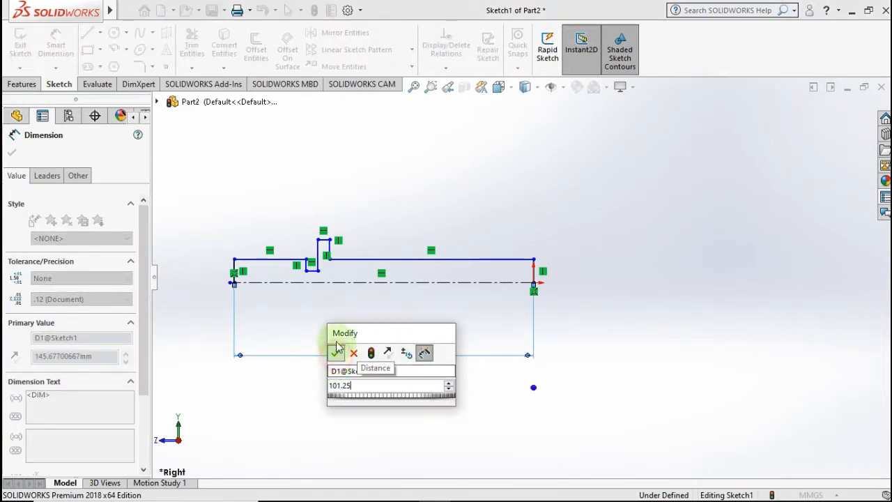
pyautogui.click(336, 354)
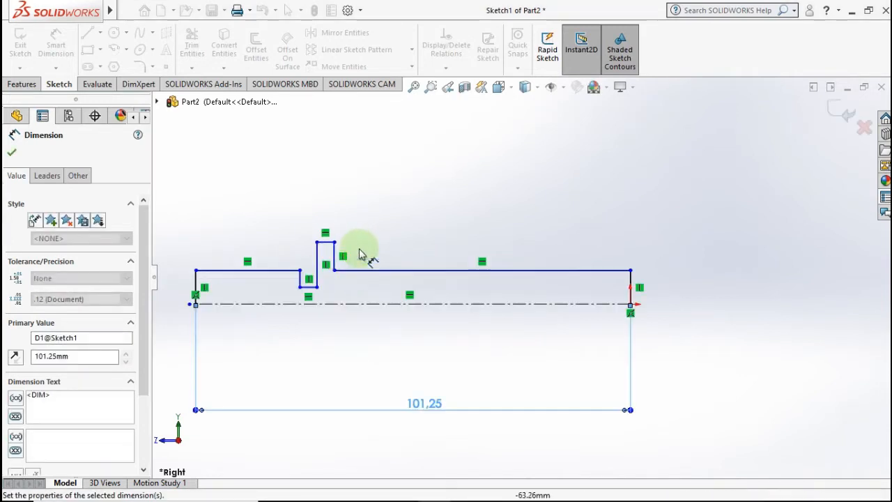
# Dimension the height of the end section farthest from the origin above the centerline as 5 mm
pyautogui.scroll(1, 581, 290)
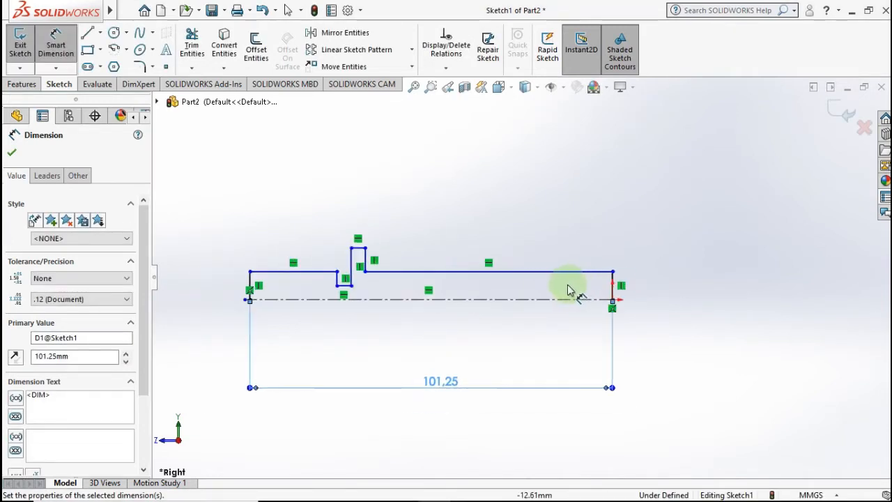
pyautogui.scroll(-2, 264, 285)
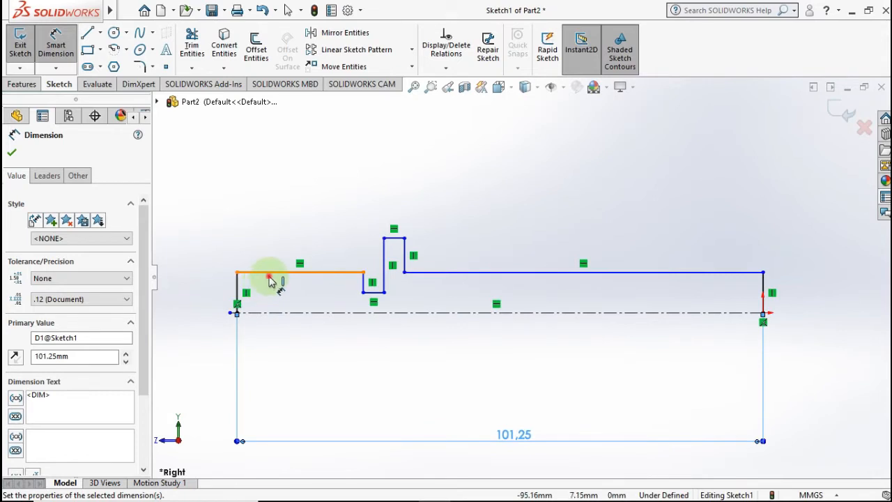
pyautogui.click(277, 306)
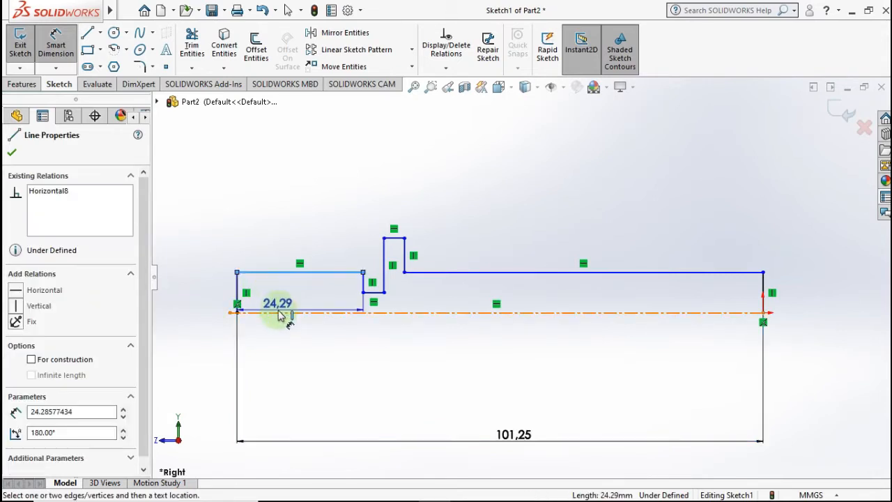
pyautogui.click(280, 313)
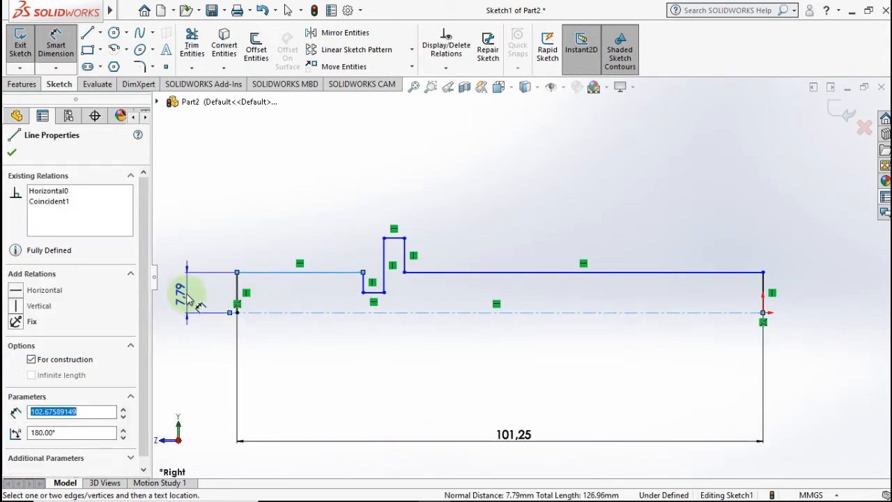
pyautogui.click(186, 294)
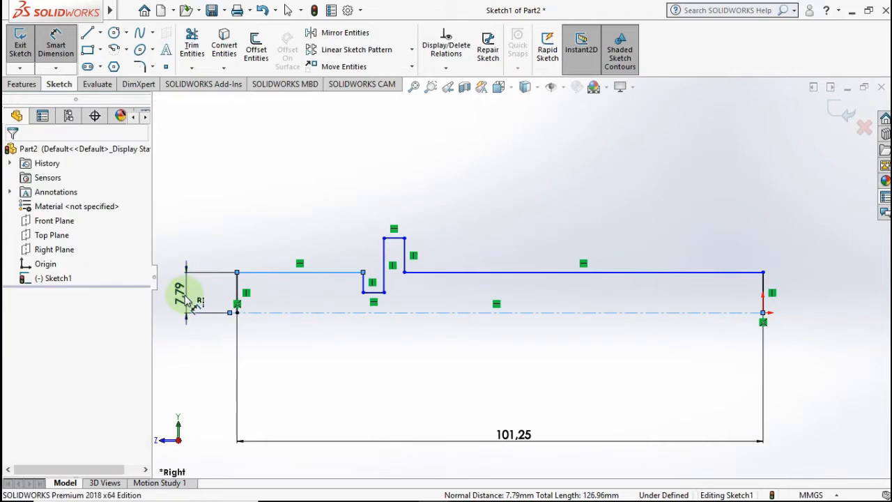
pyautogui.doubleClick(190, 298)
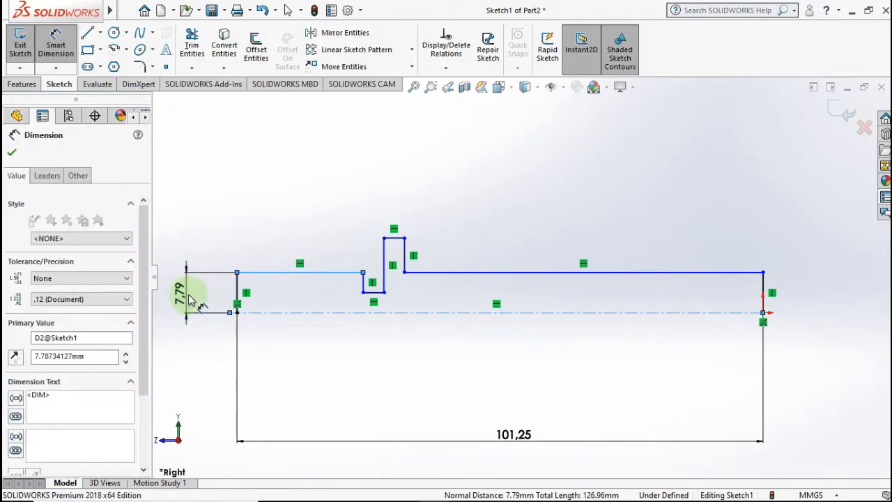
pyautogui.write('5')
pyautogui.click(130, 291)
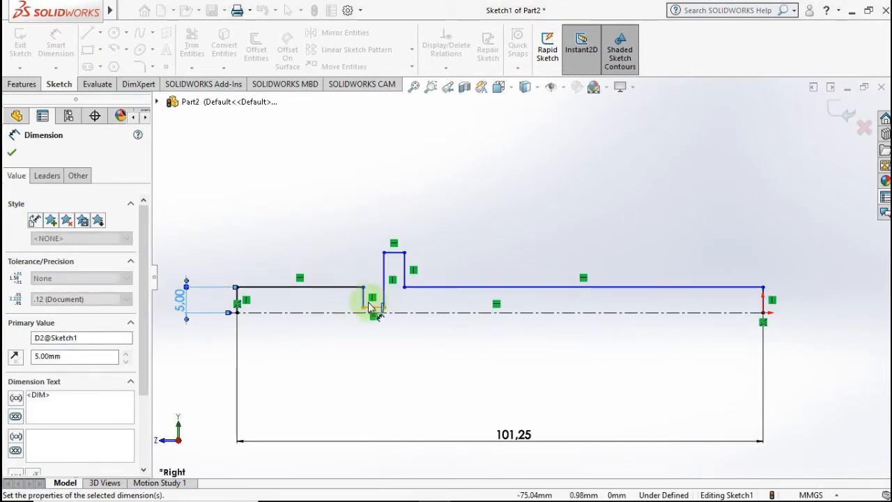
# Dimension the height of the narrow recess's horizontal line above the centerline as 4 mm
pyautogui.scroll(-4, 376, 306)
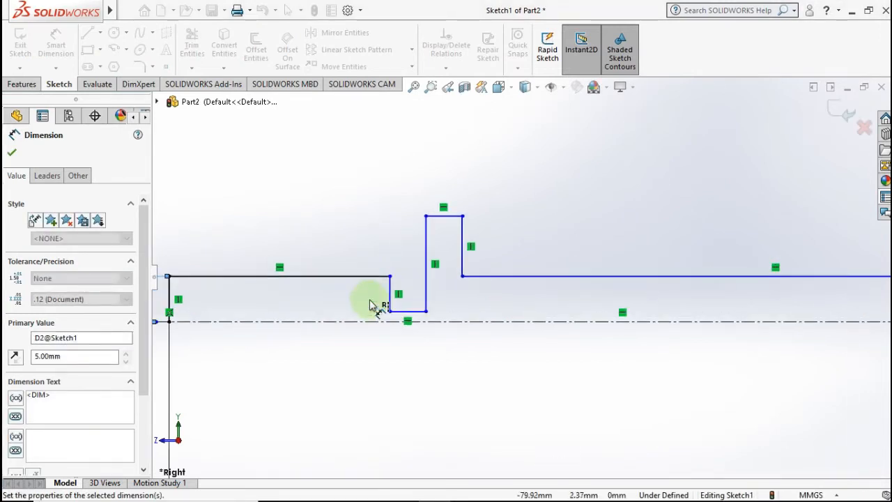
pyautogui.click(417, 326)
pyautogui.click(410, 324)
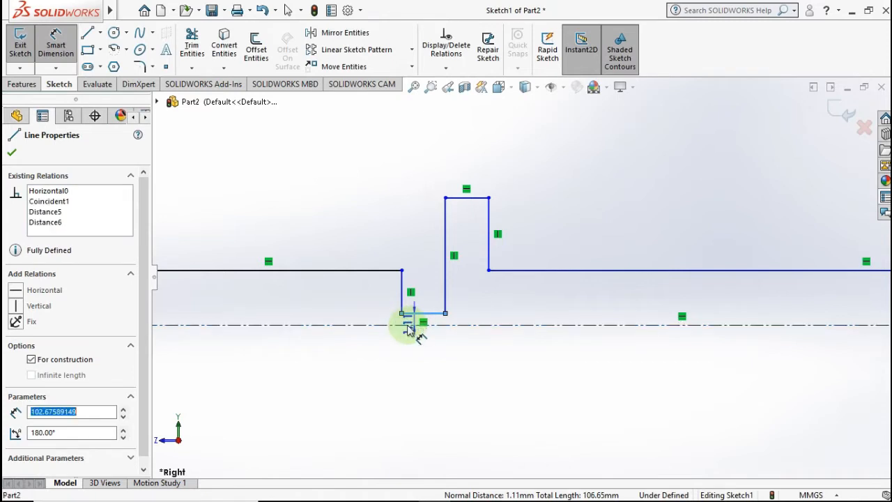
pyautogui.click(399, 307)
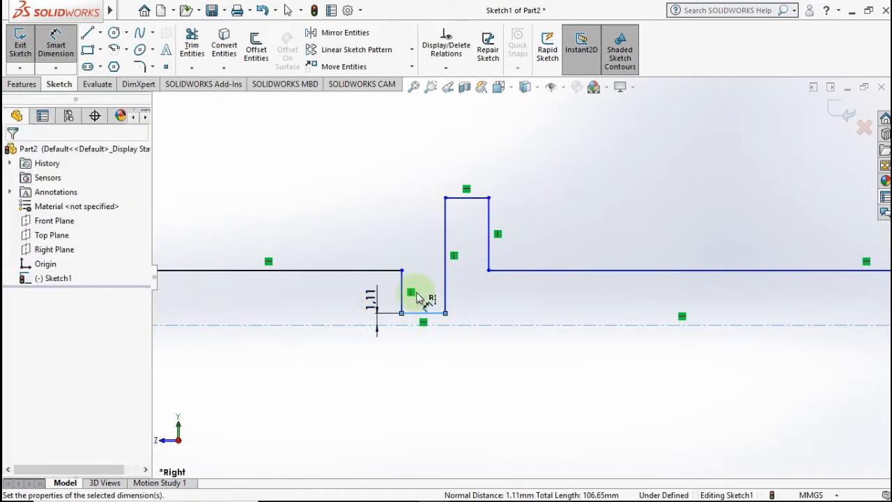
pyautogui.click(418, 298)
pyautogui.write('4')
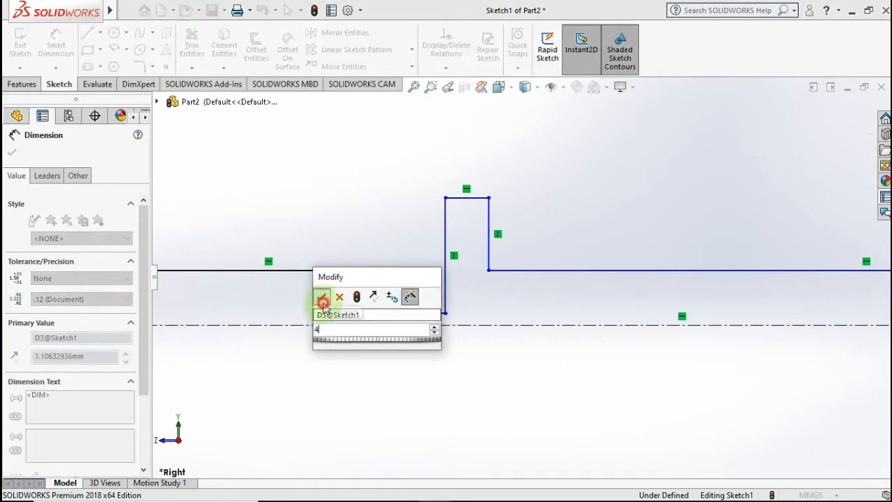
pyautogui.click(323, 300)
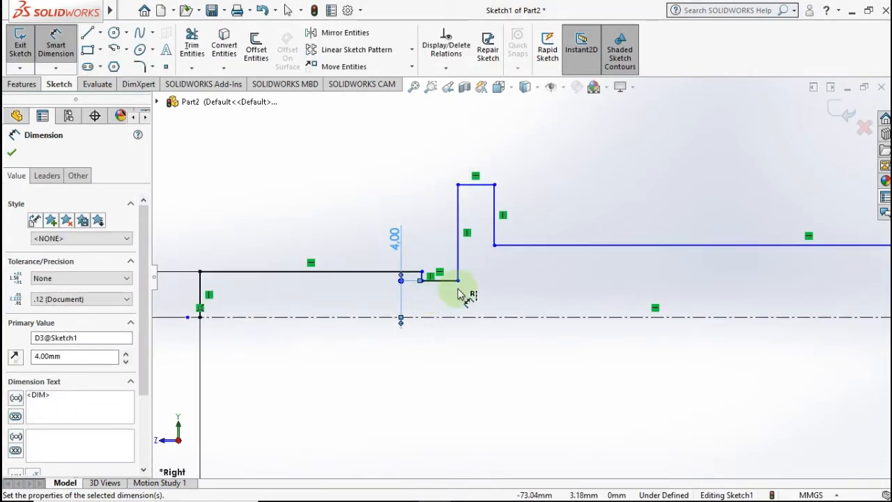
# Dimension the height of the collar's top line above the centerline as 9 mm
pyautogui.scroll(2, 509, 285)
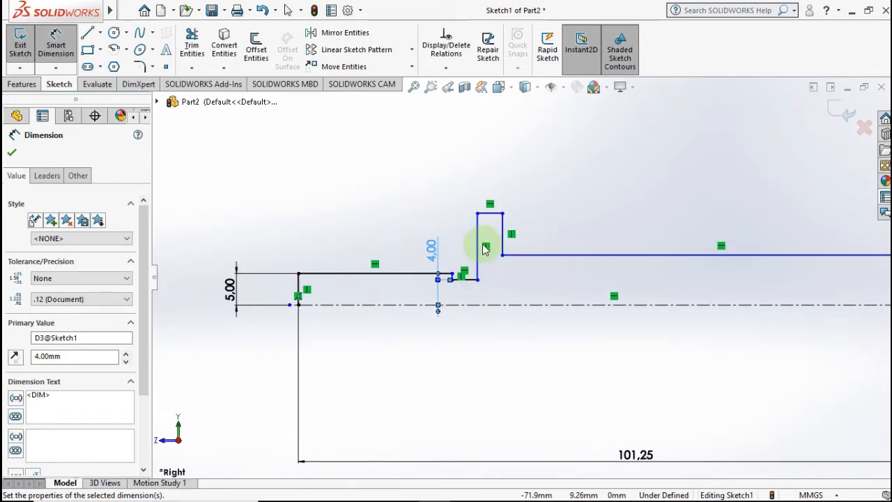
pyautogui.click(491, 280)
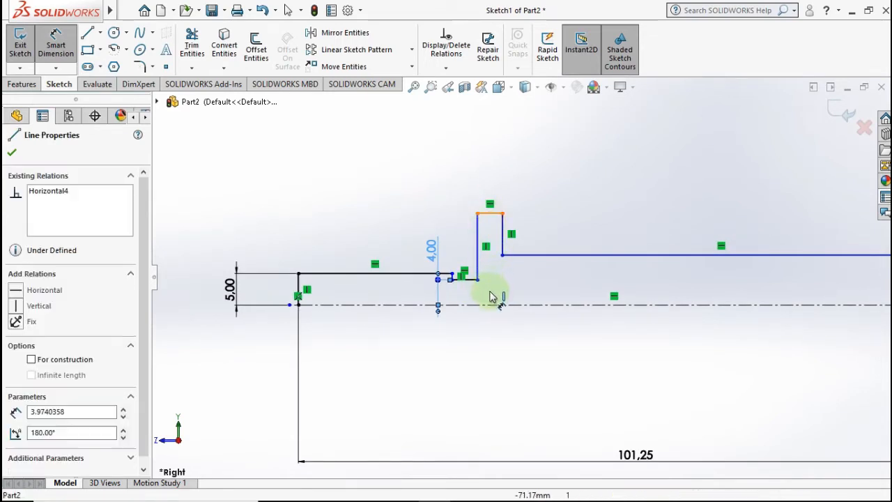
pyautogui.click(492, 286)
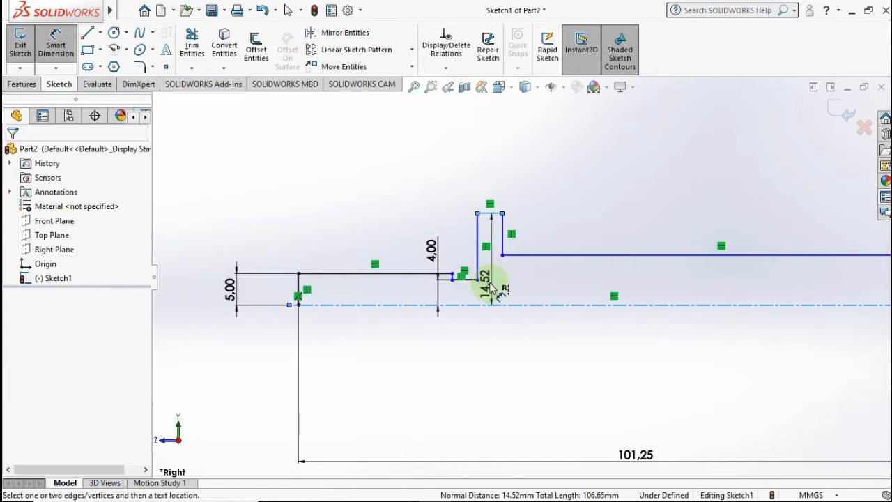
pyautogui.doubleClick(488, 285)
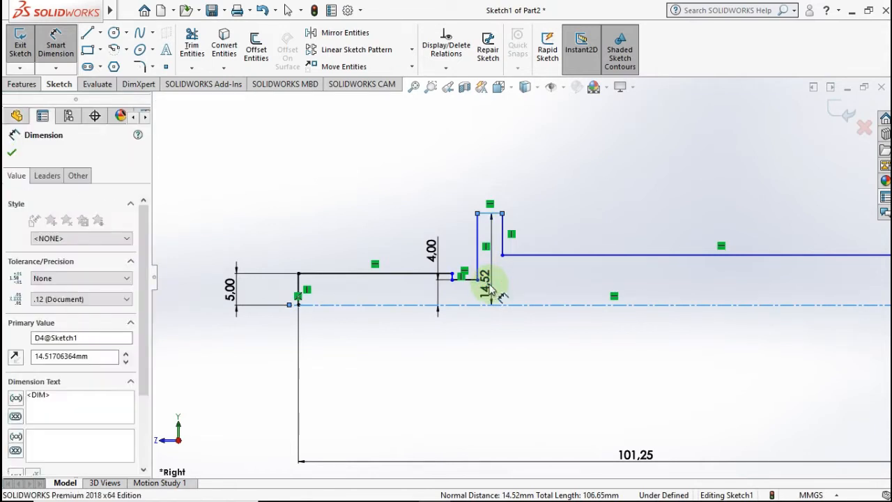
pyautogui.write('9')
pyautogui.click(434, 283)
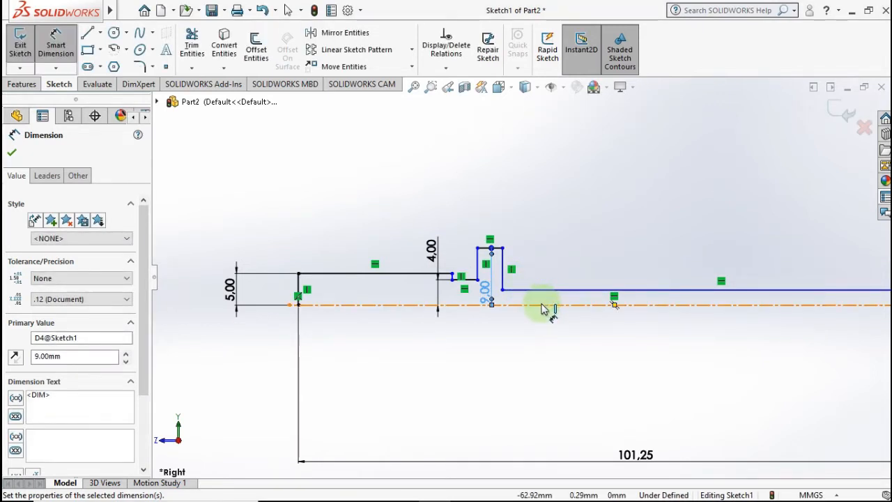
# Dimension the height of the long section between the collar and the origin above the centerline as 6 mm
pyautogui.click(547, 302)
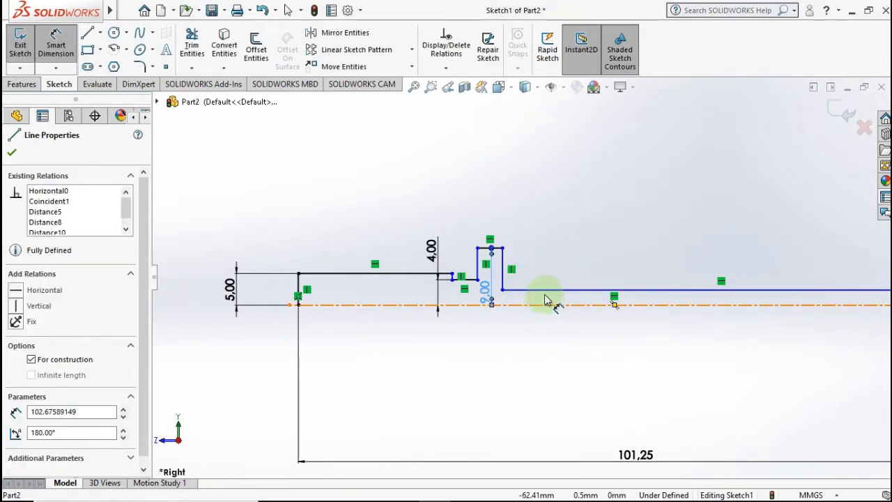
pyautogui.click(547, 294)
pyautogui.click(545, 296)
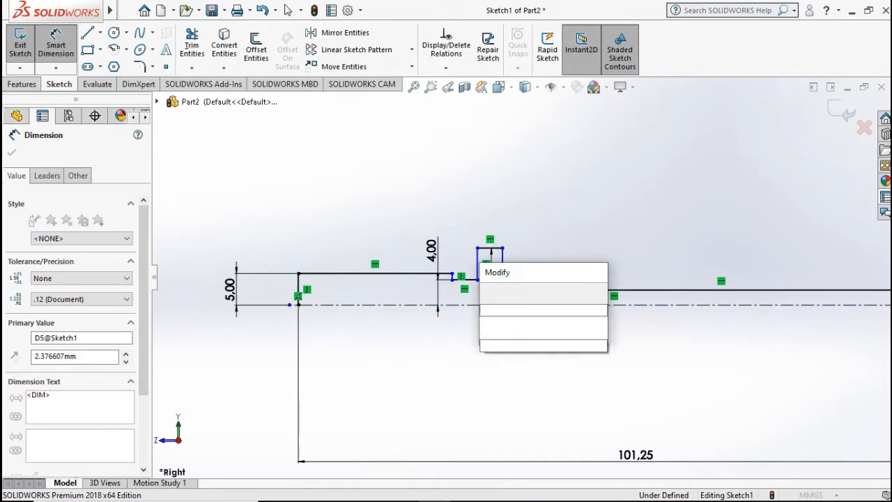
pyautogui.write('6')
pyautogui.click(504, 292)
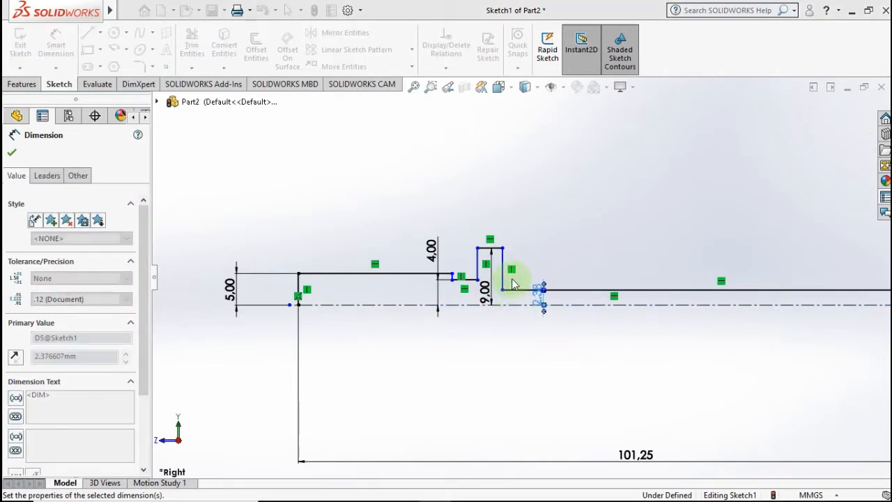
# Dimension the horizontal length of the 5 mm high end section as 16 mm
pyautogui.scroll(2, 489, 288)
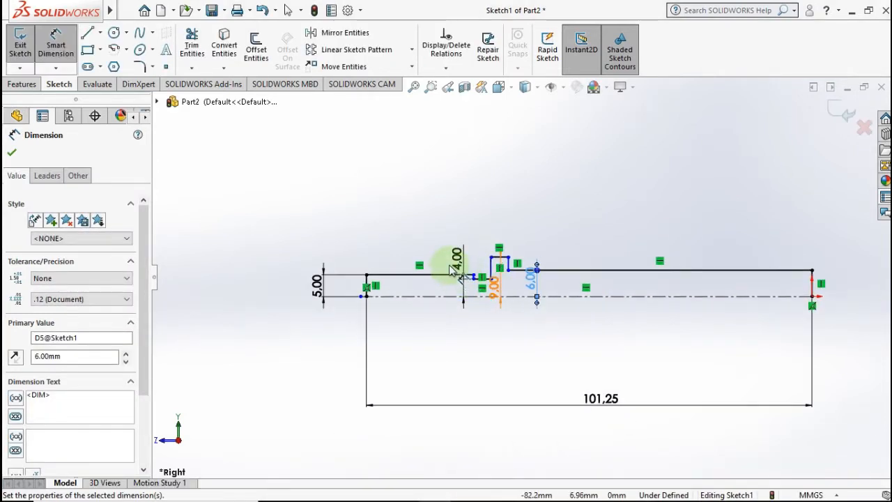
pyautogui.scroll(-2, 447, 264)
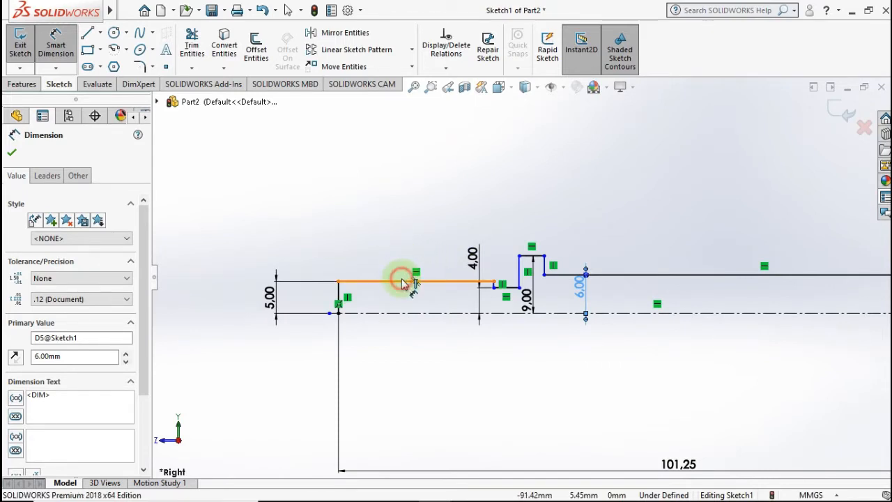
pyautogui.click(401, 255)
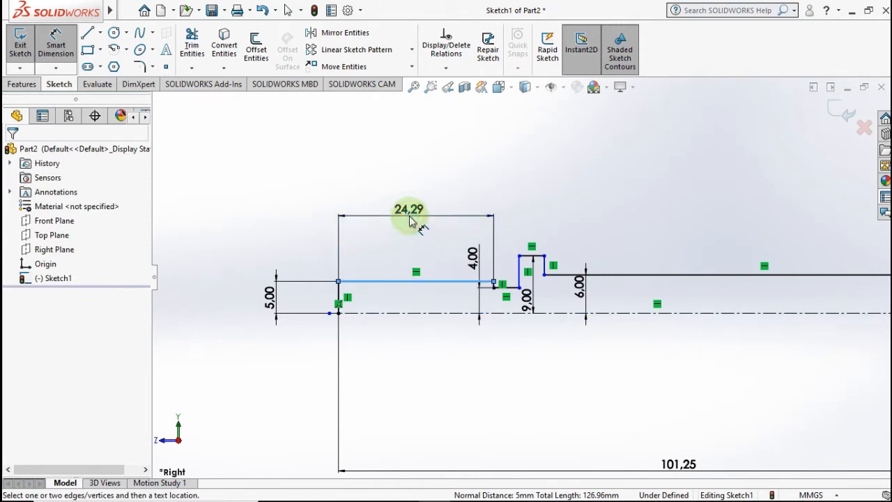
pyautogui.click(412, 222)
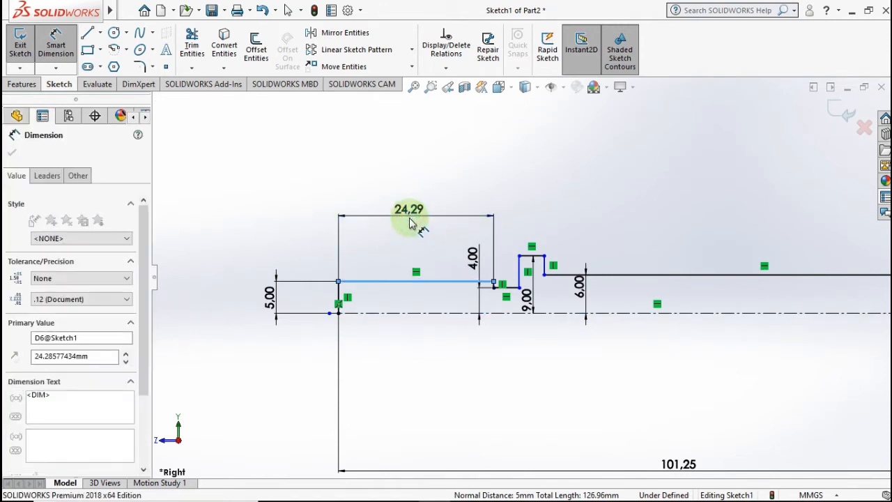
pyautogui.write('16')
pyautogui.click(354, 212)
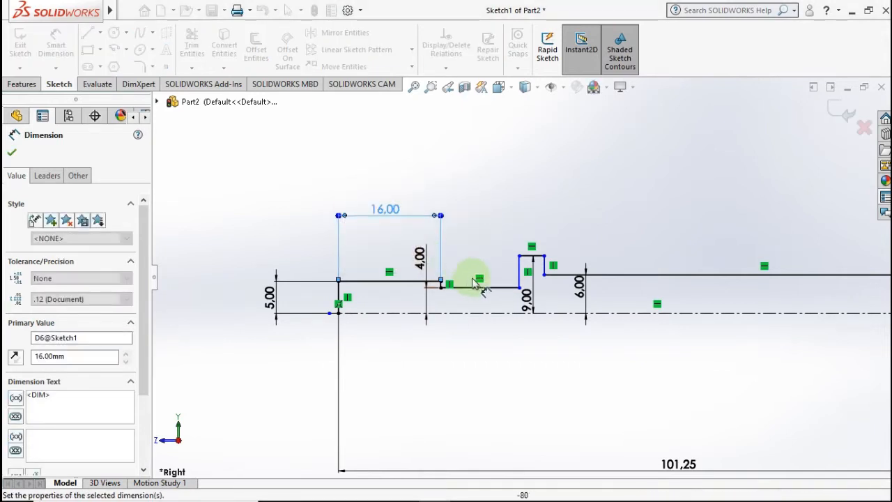
# Dimension the width of the recess between the end section and the collar as 2 mm
pyautogui.click(469, 233)
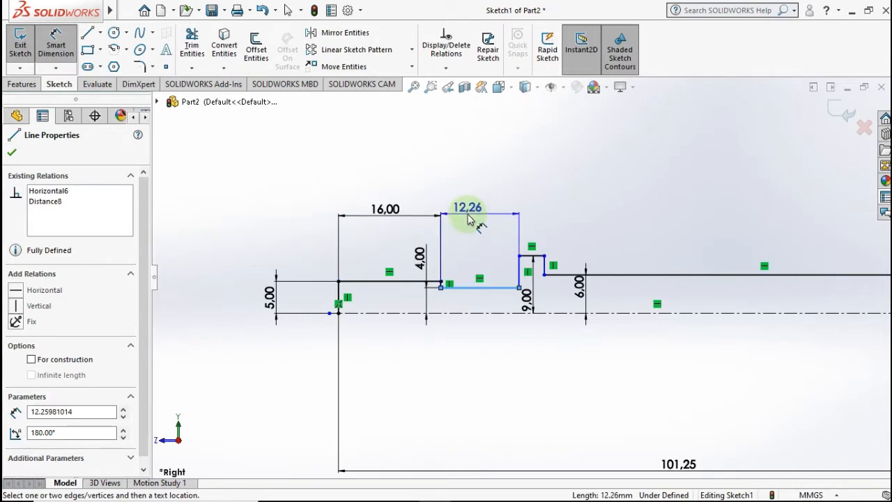
pyautogui.click(468, 221)
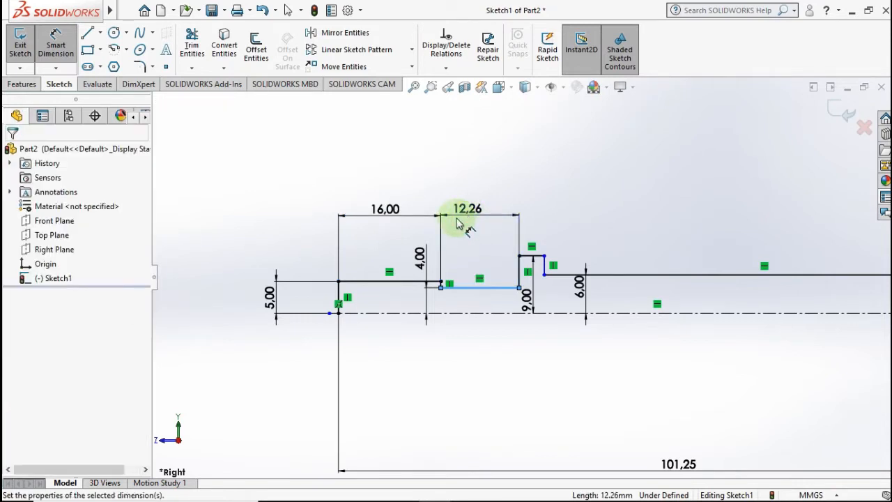
pyautogui.write('2')
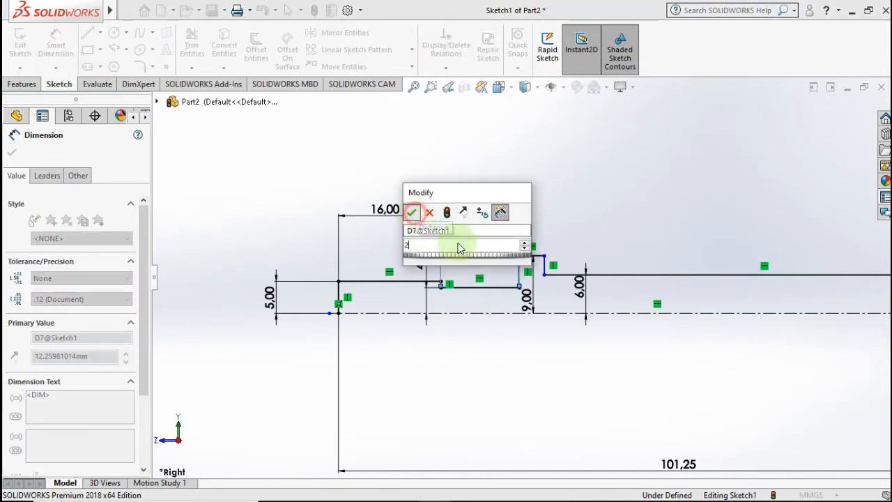
pyautogui.press('Return')
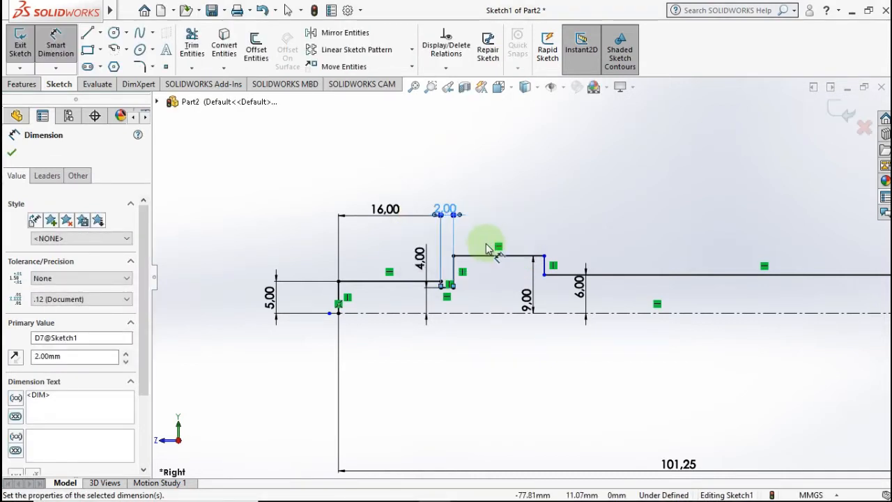
# Dimension the width of the collar's top line as 2 mm
pyautogui.scroll(-1, 484, 245)
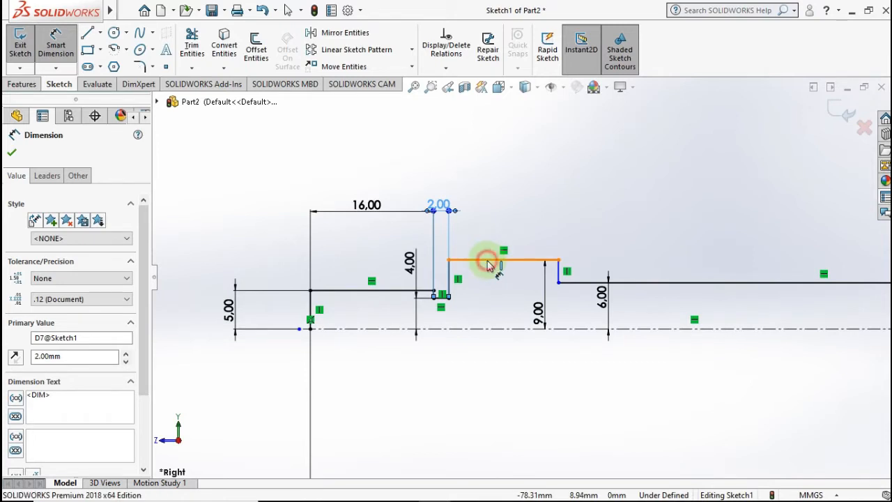
pyautogui.click(490, 260)
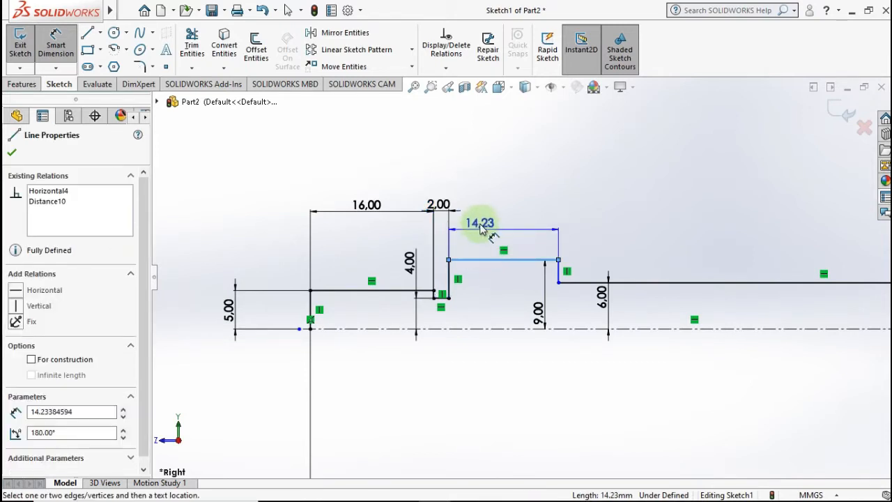
pyautogui.click(488, 209)
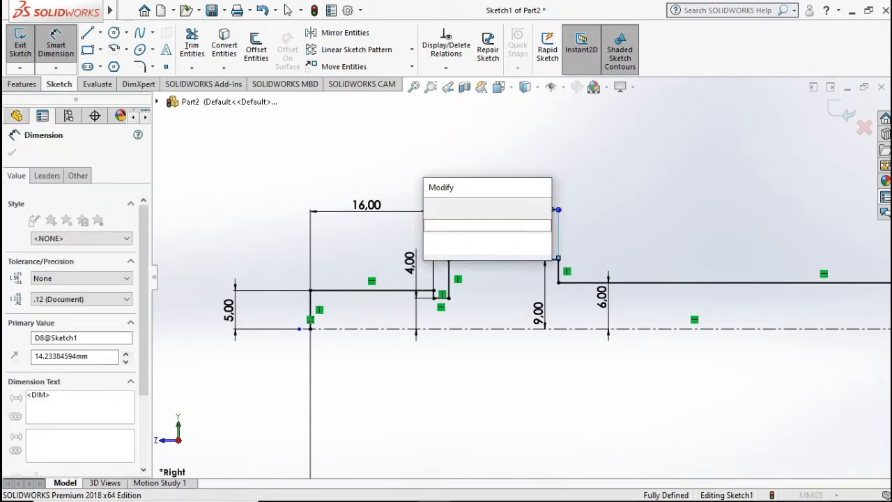
pyautogui.write('2')
pyautogui.click(431, 209)
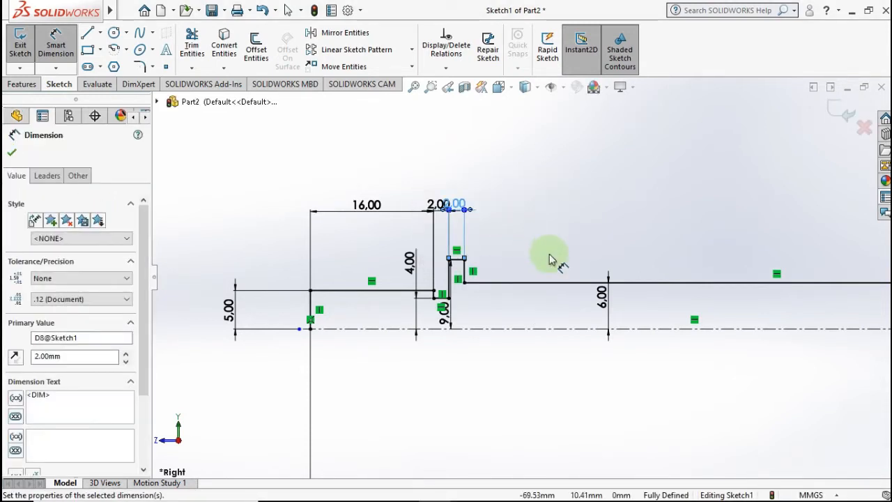
# Try to add a length dimension to the long section between the collar and the origin
pyautogui.scroll(5, 549, 260)
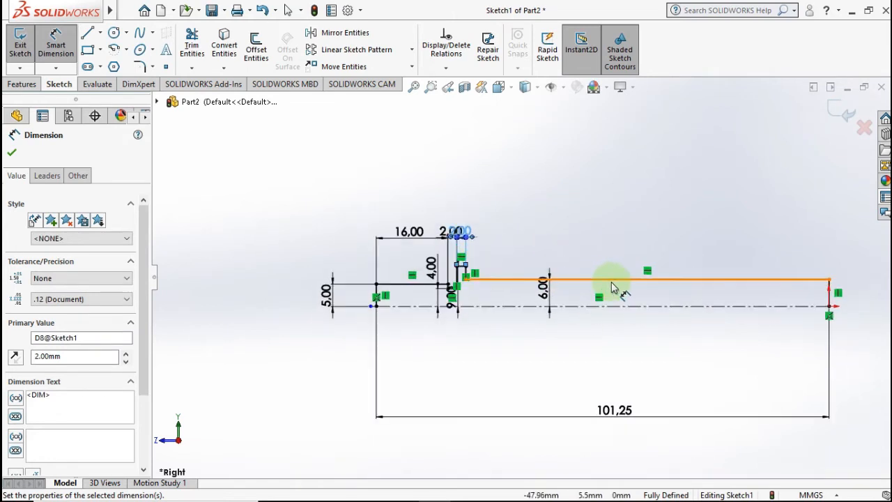
pyautogui.scroll(-1, 612, 287)
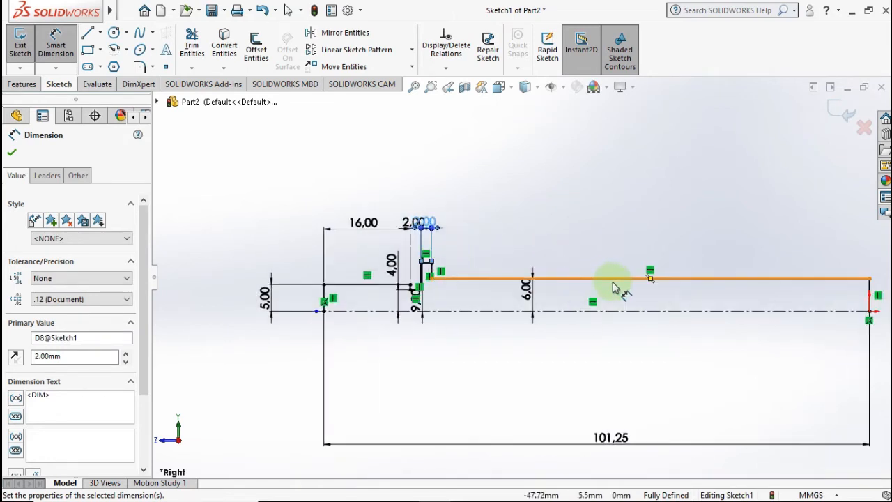
pyautogui.click(607, 241)
pyautogui.click(609, 227)
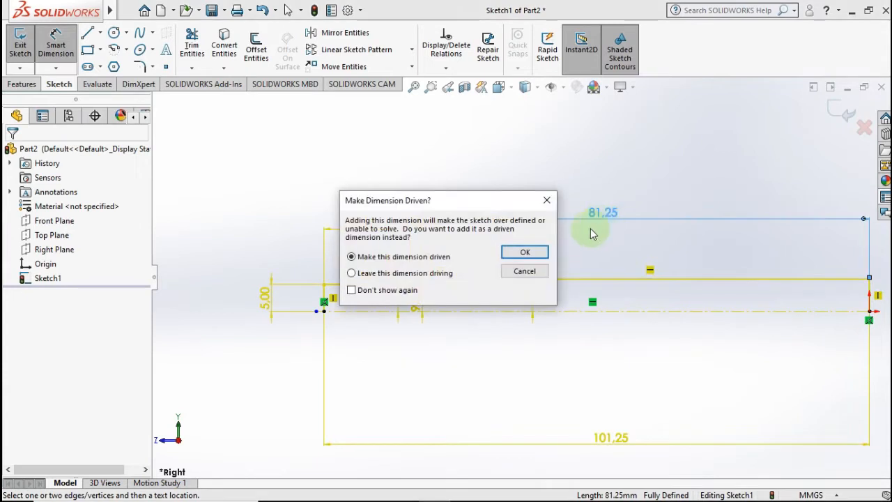
pyautogui.click(545, 274)
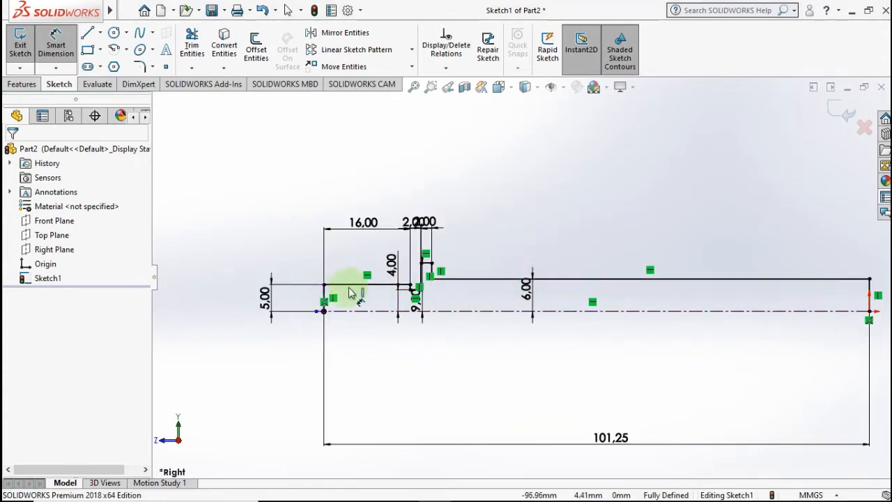
pyautogui.scroll(-2, 328, 259)
pyautogui.press('Escape')
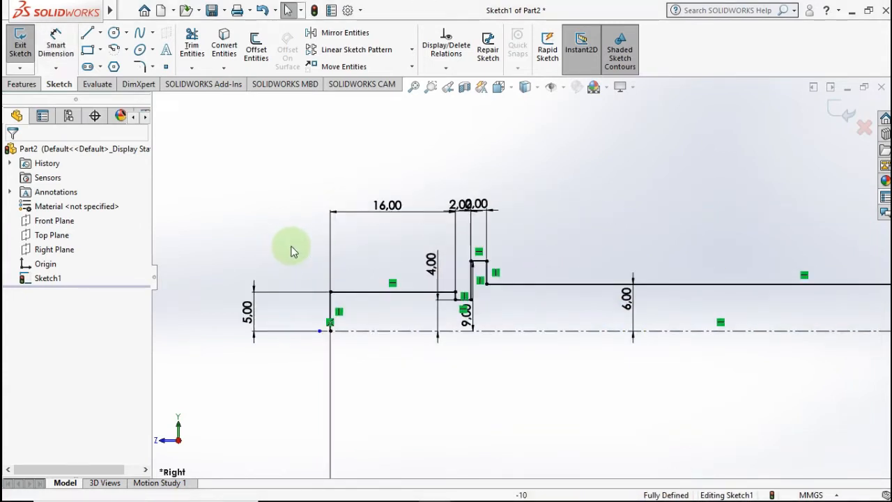
# Chamfer the outer corner of the 5 mm high end section with an equal distance of 1 mm
pyautogui.click(152, 68)
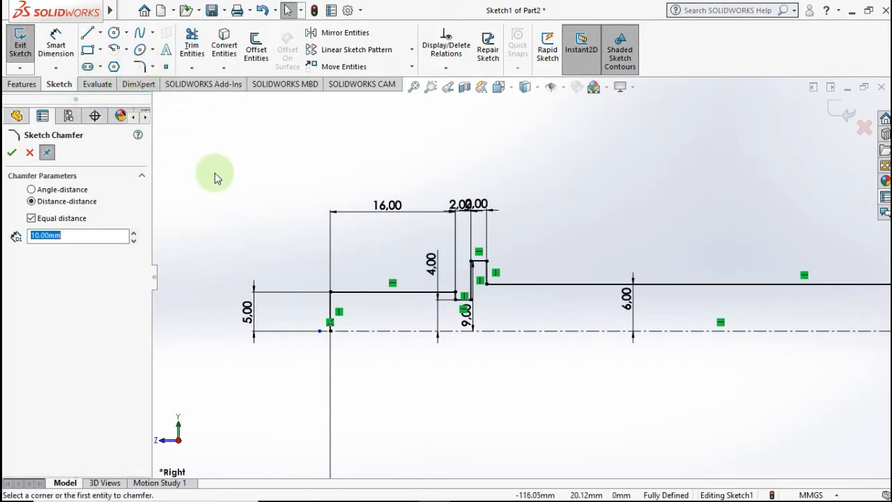
pyautogui.write('1')
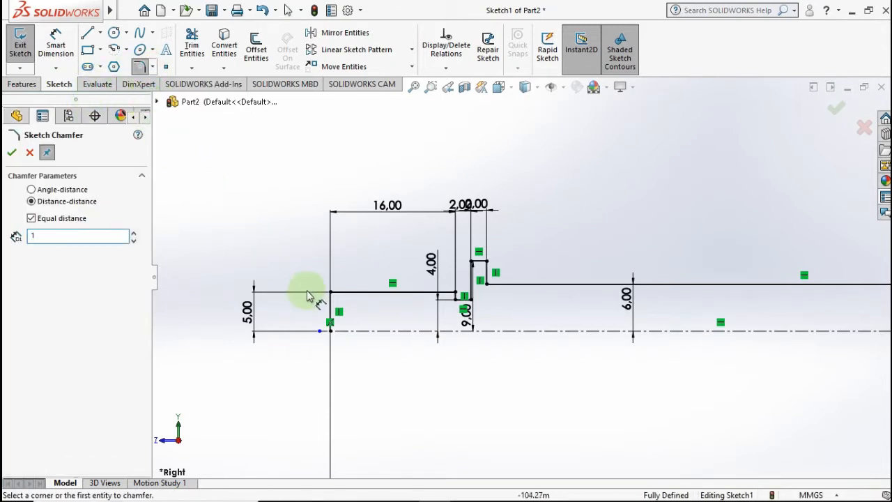
pyautogui.click(330, 296)
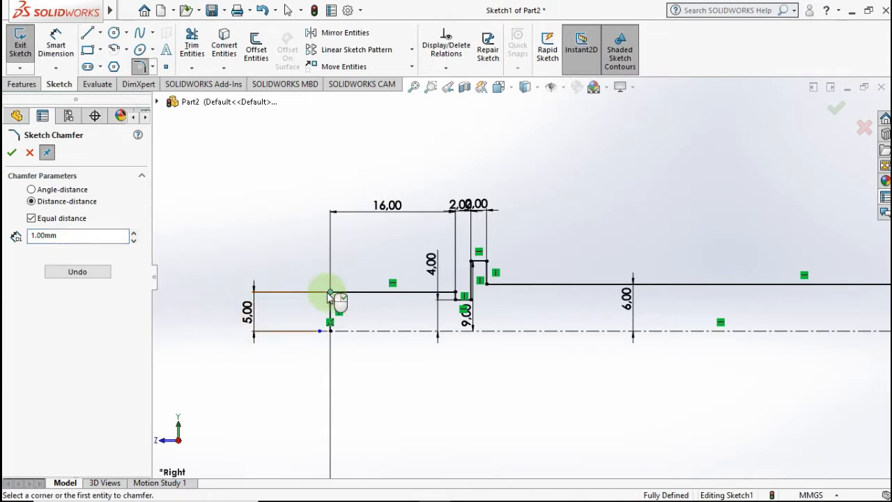
pyautogui.click(12, 154)
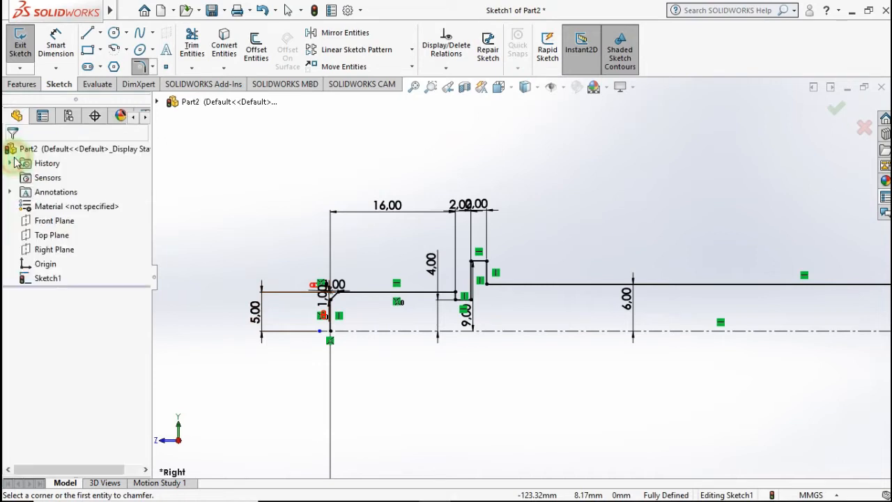
# Chamfer the outer corner of the long section at the origin end with an equal distance of 0.3 mm
pyautogui.scroll(3, 523, 300)
pyautogui.scroll(2, 762, 255)
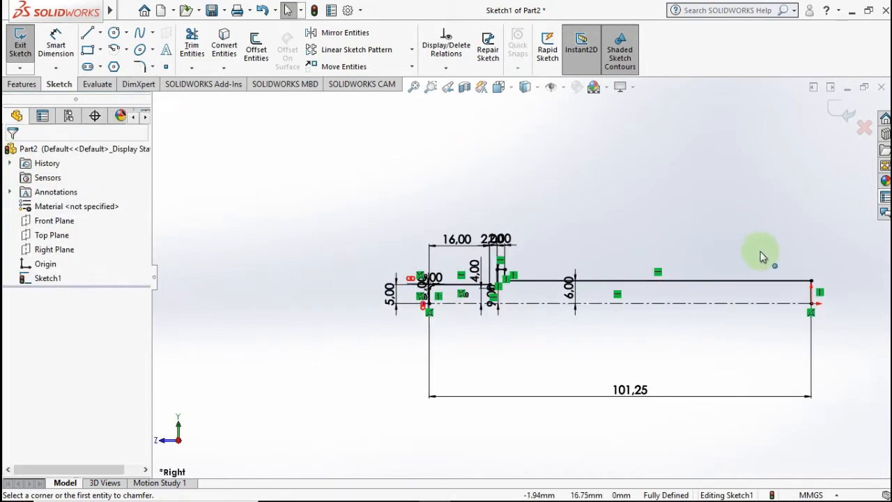
pyautogui.scroll(-4, 774, 279)
pyautogui.scroll(-2, 771, 280)
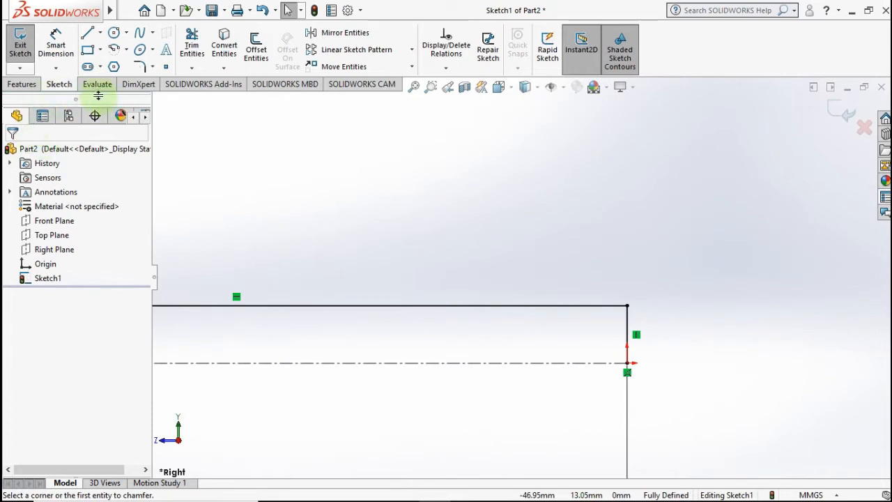
pyautogui.click(154, 68)
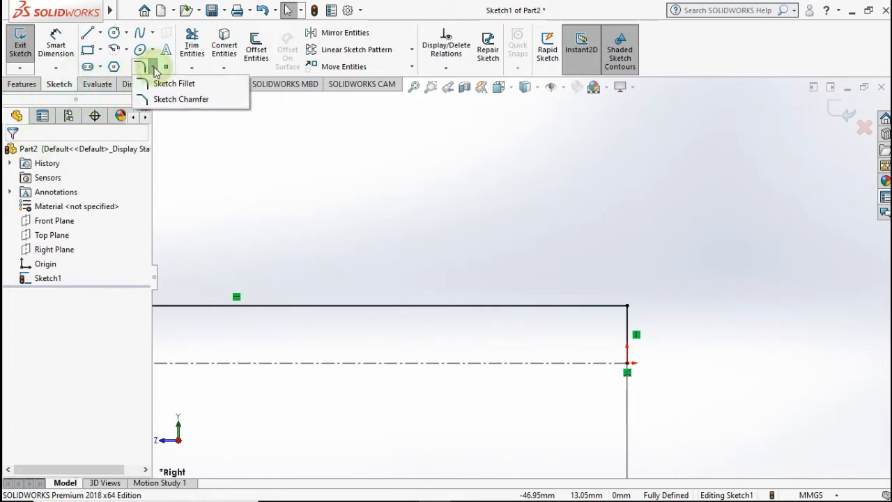
pyautogui.click(167, 84)
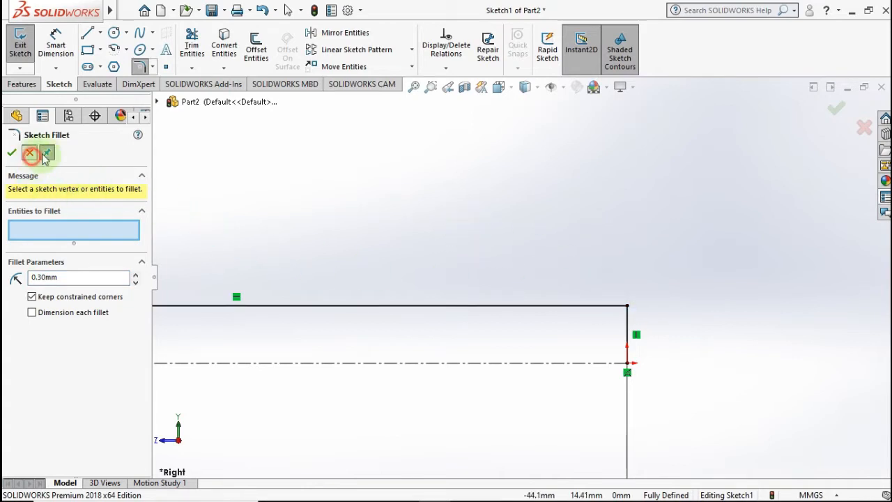
pyautogui.click(153, 67)
pyautogui.click(154, 102)
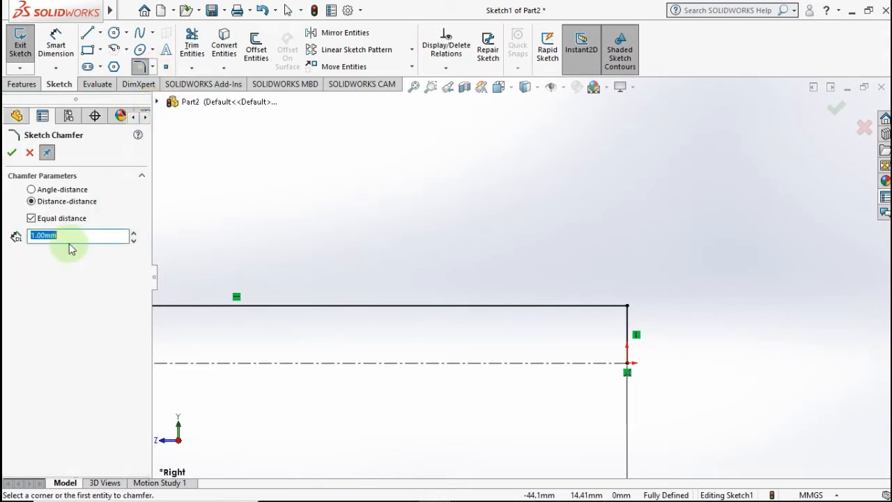
pyautogui.write('0.3')
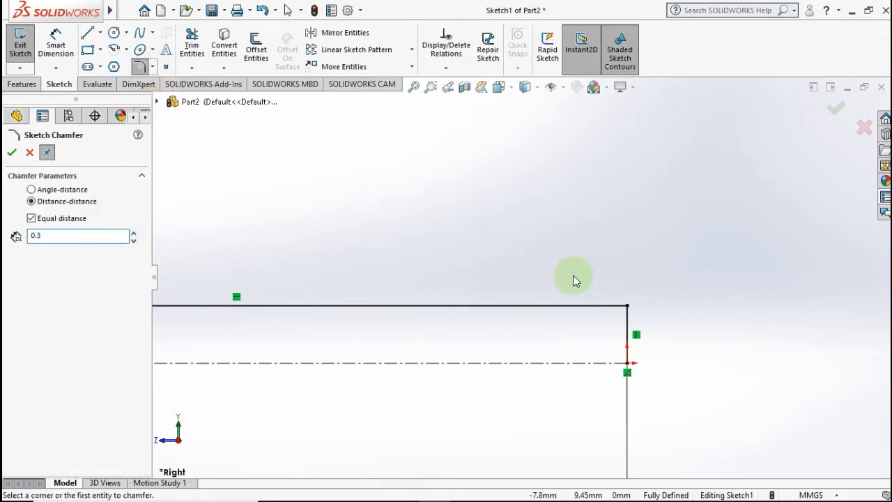
pyautogui.click(627, 305)
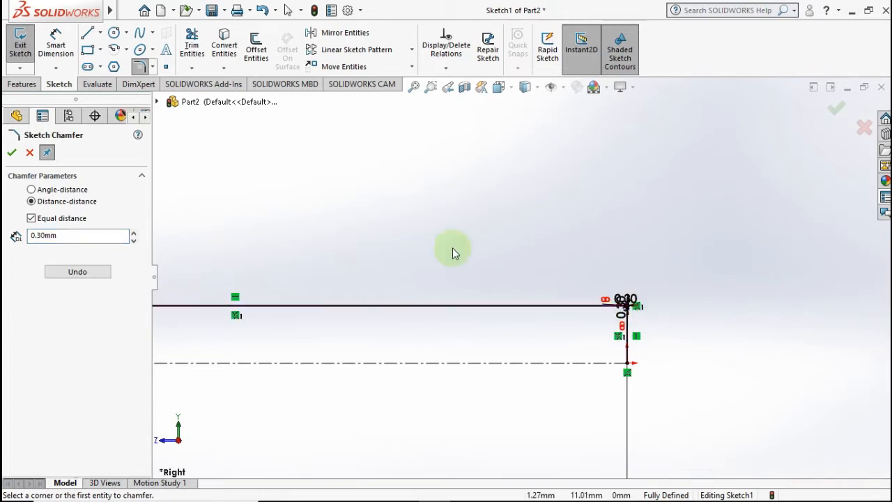
pyautogui.click(12, 155)
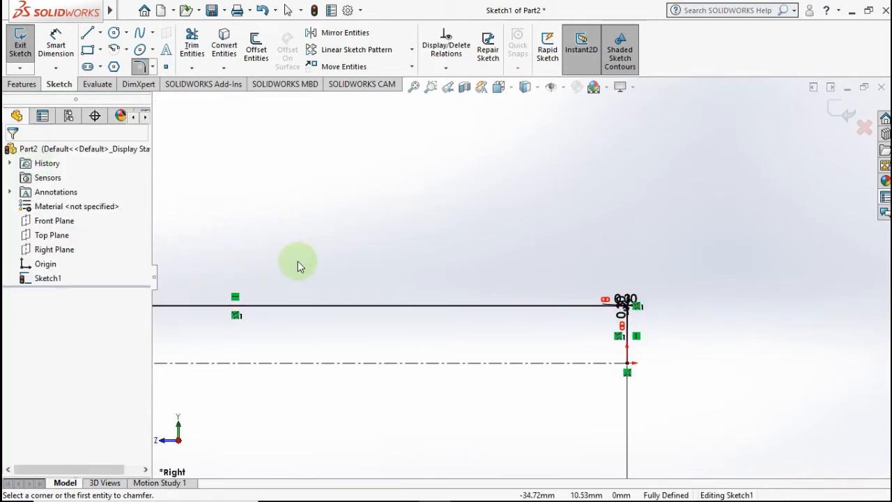
# Revolve the profile 360 degrees about the centerline, letting the open sketch be closed automatically
pyautogui.scroll(4, 300, 269)
pyautogui.scroll(2, 299, 266)
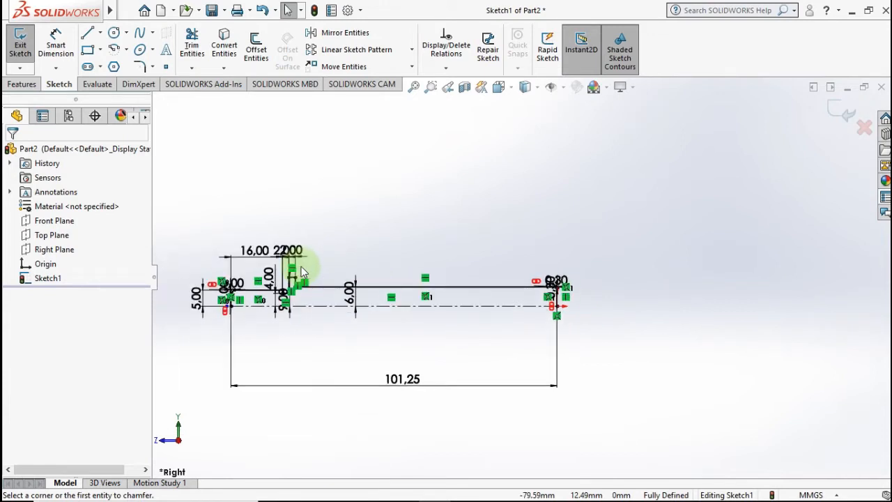
pyautogui.scroll(-1, 307, 270)
pyautogui.click(400, 245)
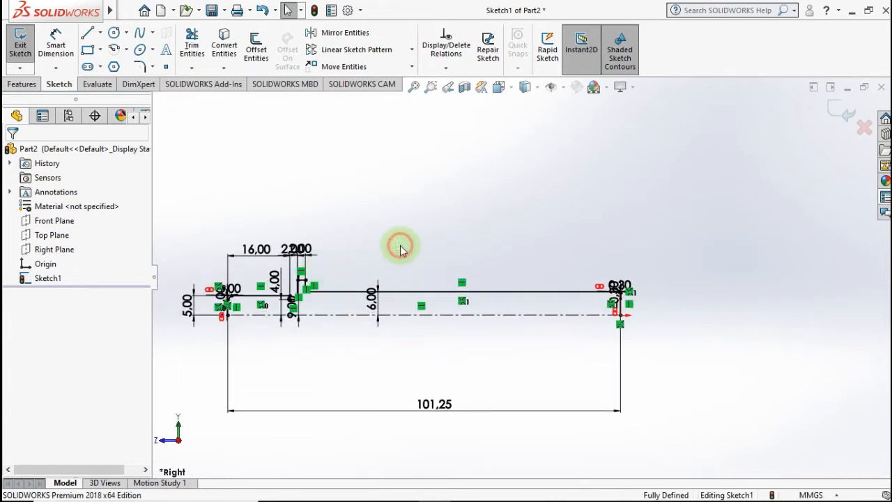
pyautogui.click(22, 83)
pyautogui.click(80, 60)
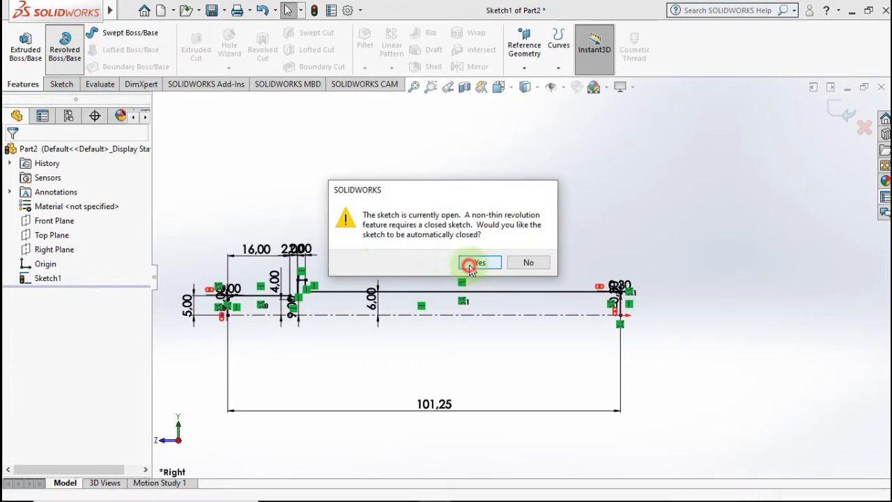
pyautogui.click(469, 262)
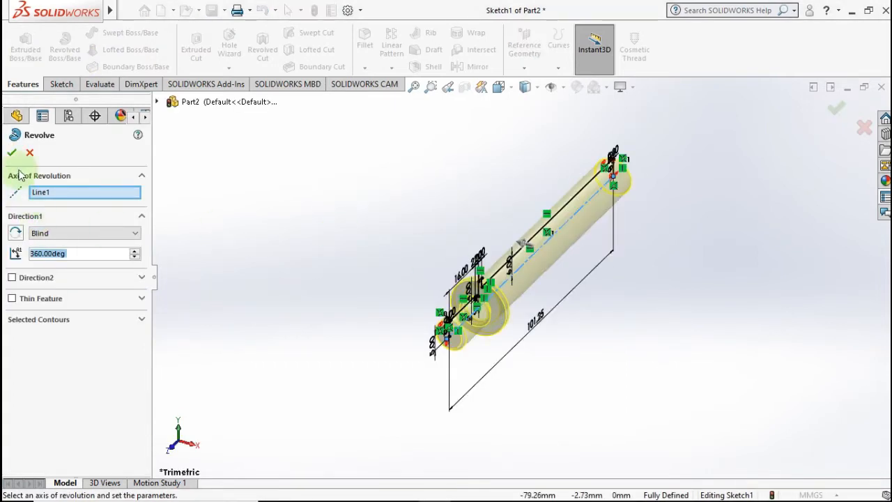
pyautogui.click(14, 155)
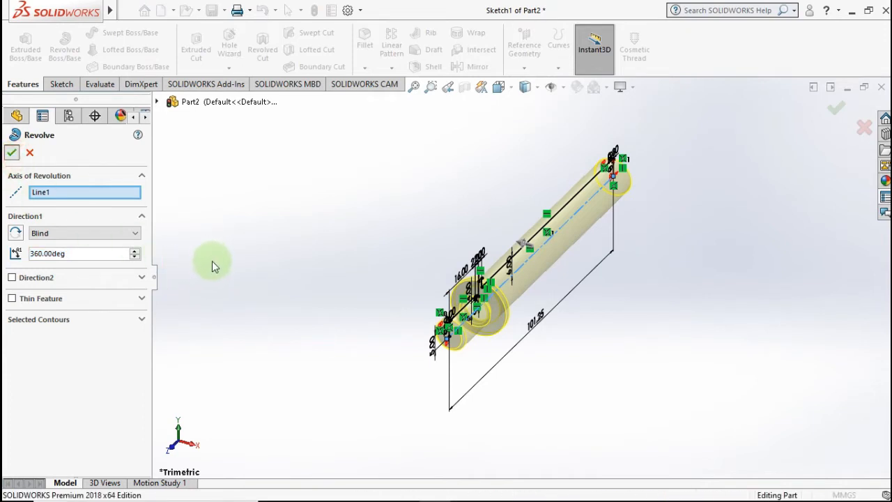
pyautogui.click(323, 266)
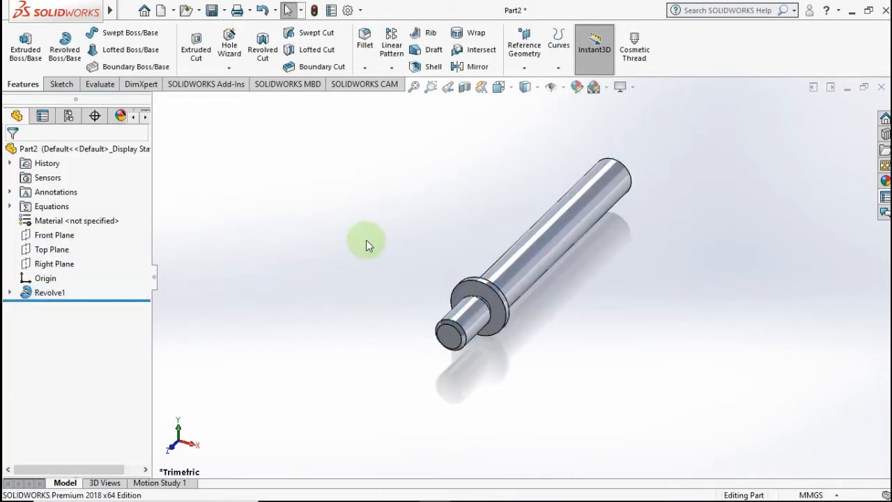
# Start a sketch on the collar's flat face on the side of the long section
pyautogui.moveTo(367, 244); pyautogui.dragTo(282, 264, button='middle')
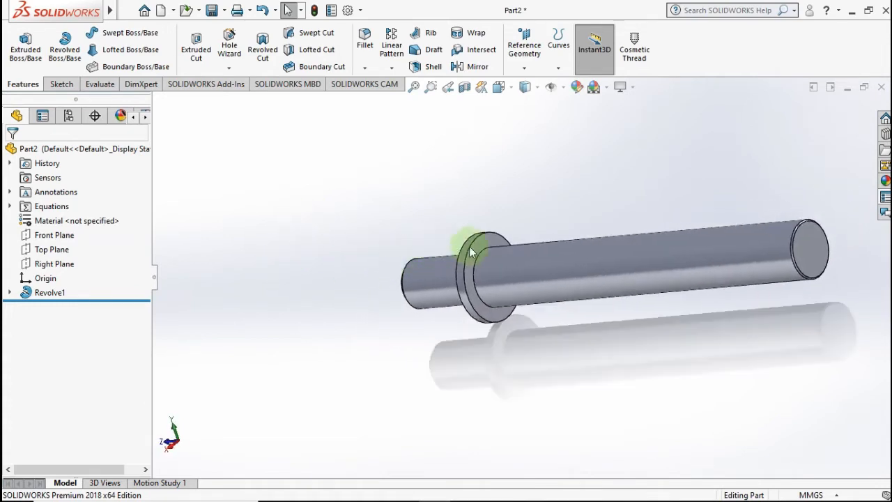
pyautogui.click(500, 239)
pyautogui.click(597, 201)
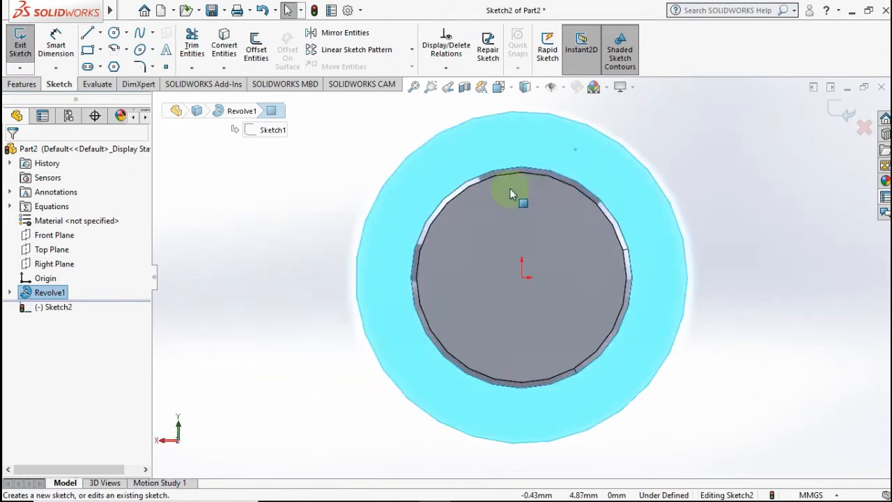
pyautogui.click(764, 196)
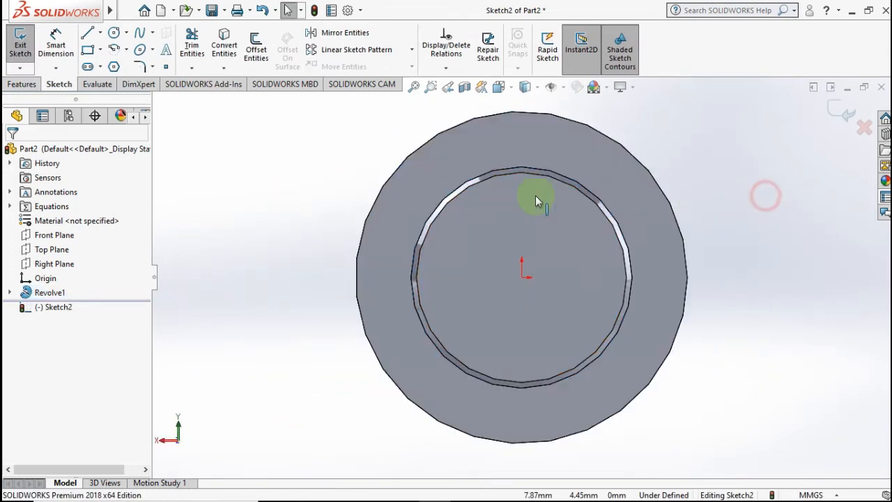
# Try a six-sided polygon centered on the origin with an inscribed circle about 13.7 mm in diameter
pyautogui.click(113, 66)
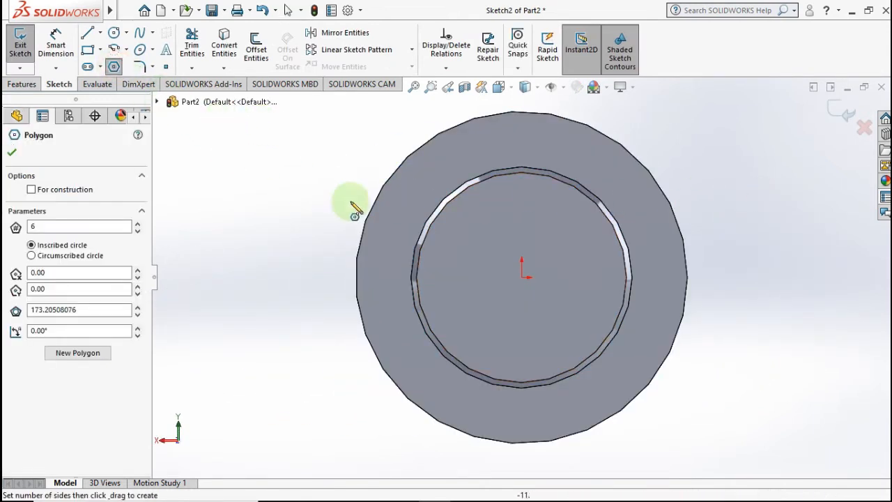
pyautogui.click(522, 278)
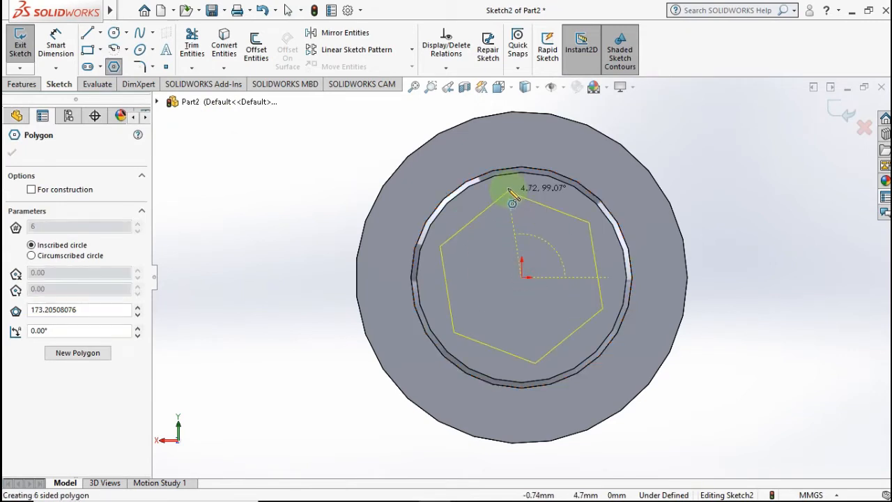
pyautogui.click(527, 132)
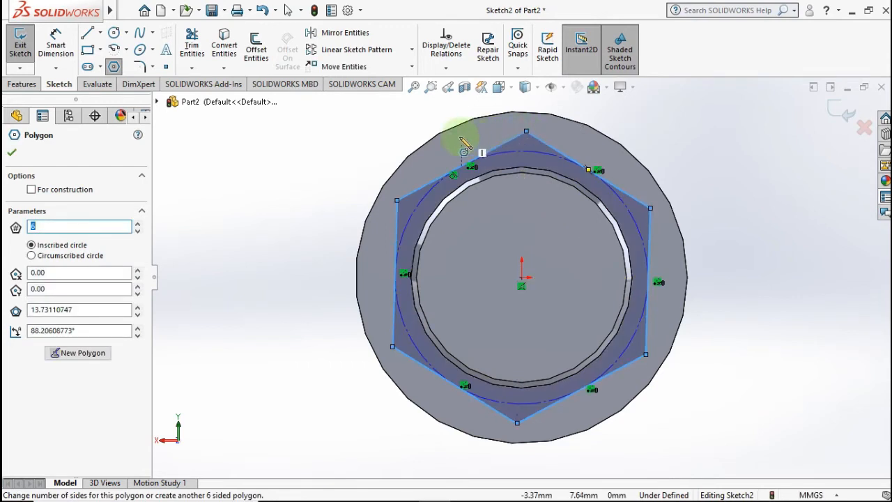
pyautogui.press('Escape')
pyautogui.doubleClick(397, 142)
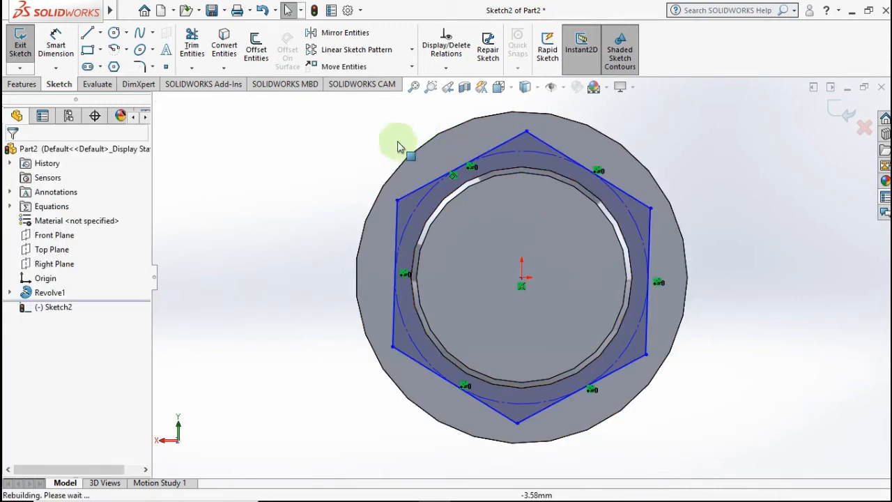
# Sketch a six-sided polygon centered on the origin with a vertex straight above it and an inscribed circle about 14.1 mm in diameter
pyautogui.click(103, 33)
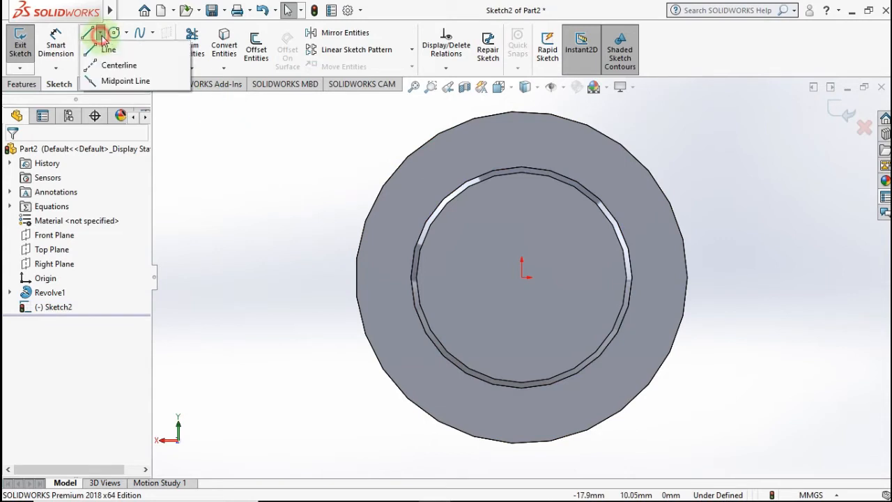
pyautogui.click(127, 34)
pyautogui.click(209, 154)
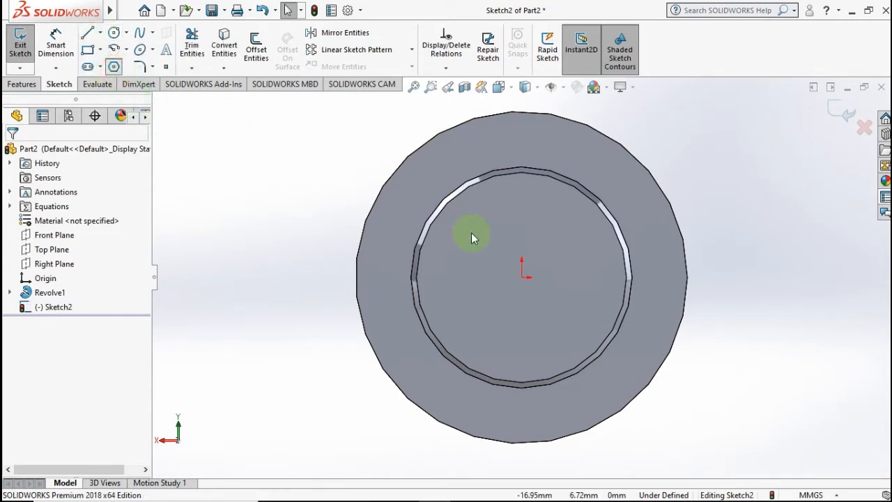
pyautogui.click(521, 278)
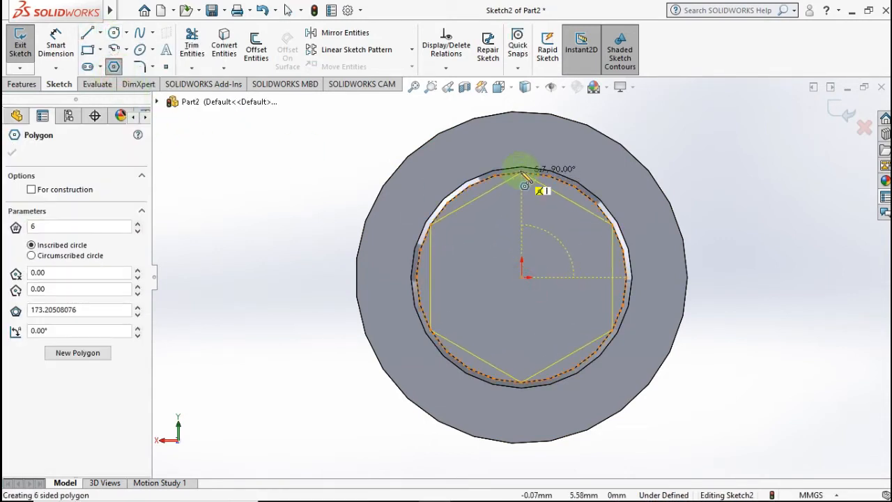
pyautogui.click(522, 128)
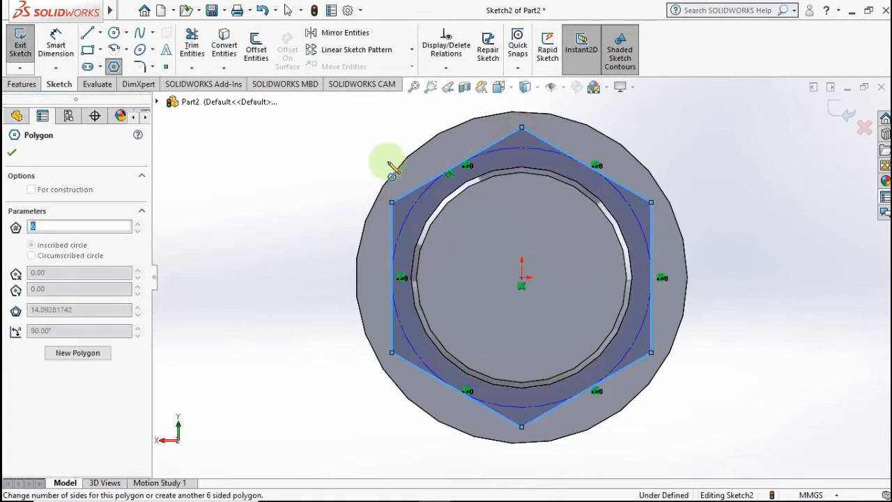
# Dimension the distance between the hexagon's two vertical sides as 15.59 mm
pyautogui.click(56, 41)
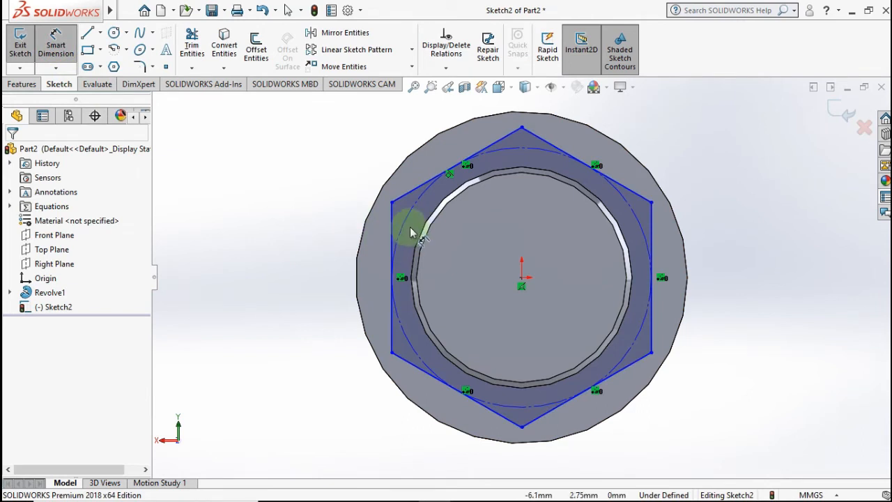
pyautogui.click(393, 252)
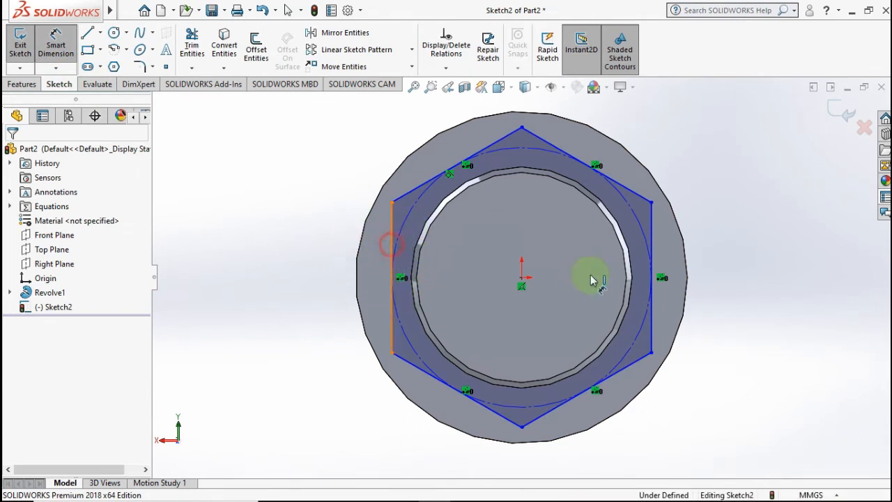
pyautogui.click(652, 237)
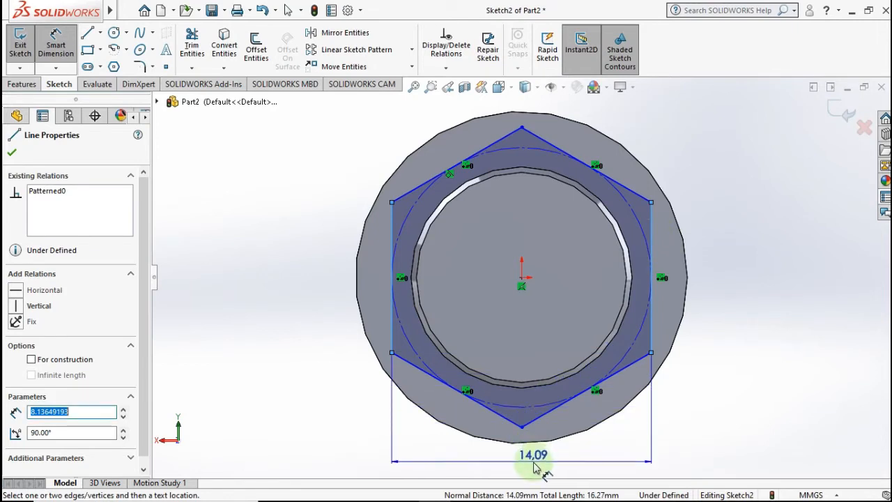
pyautogui.click(547, 458)
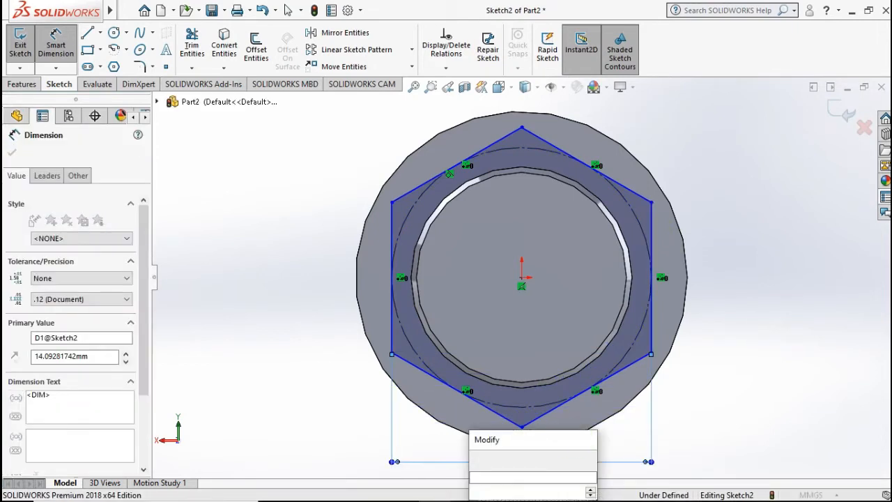
pyautogui.write('15.59')
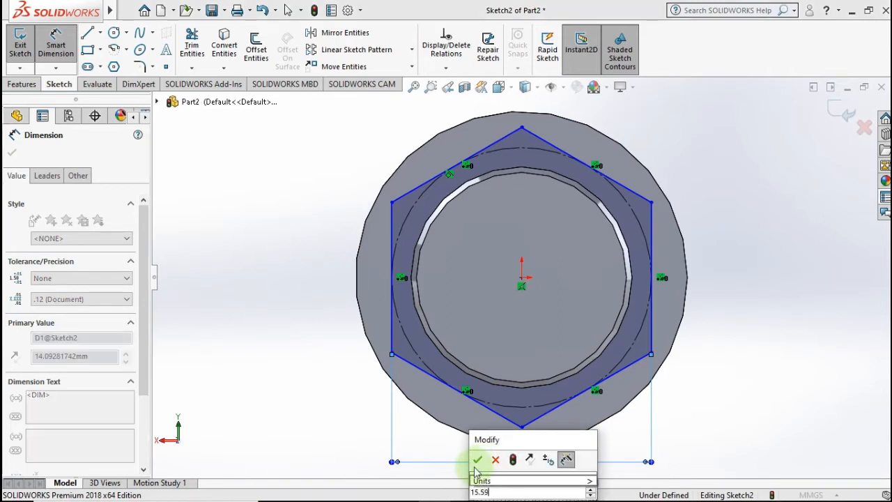
pyautogui.click(476, 460)
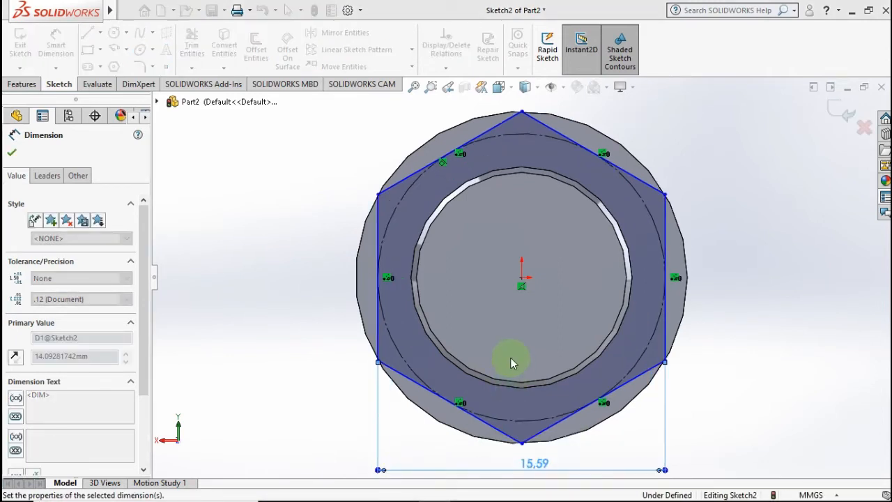
# Extrude the hexagon 5 mm from the collar face along the long section, merged with the body
pyautogui.scroll(3, 534, 317)
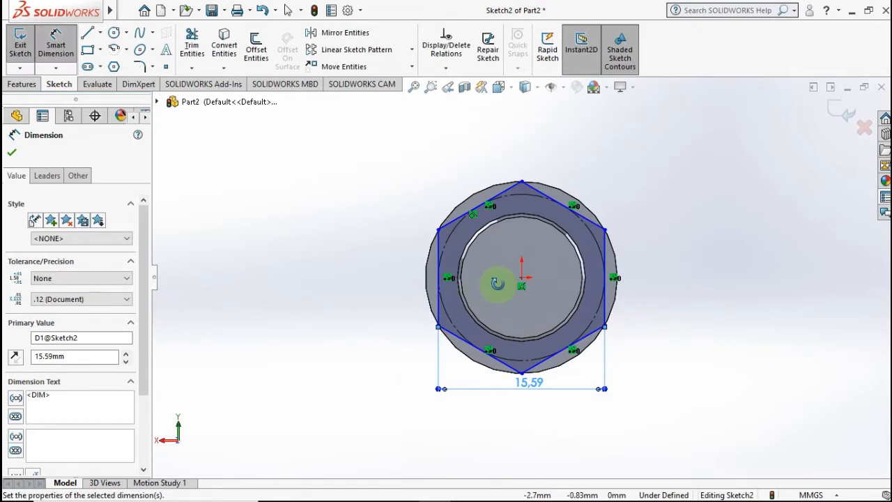
pyautogui.moveTo(497, 282); pyautogui.dragTo(532, 304, button='middle')
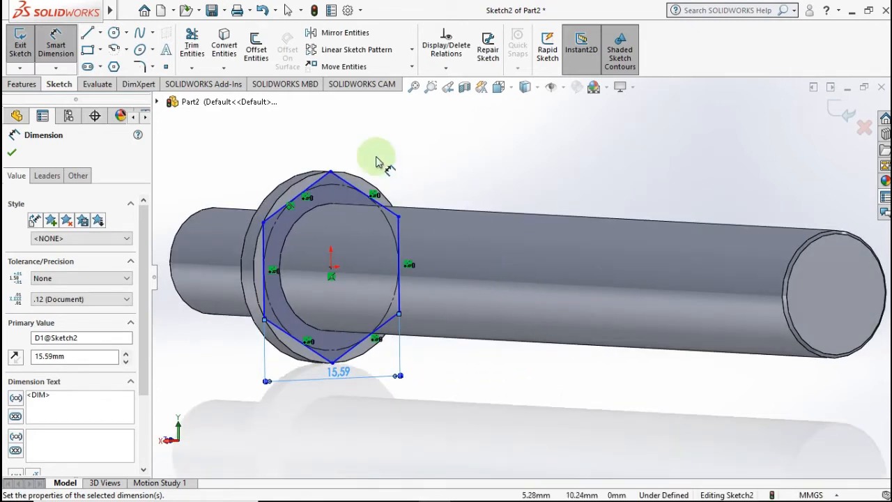
pyautogui.click(21, 84)
pyautogui.click(27, 49)
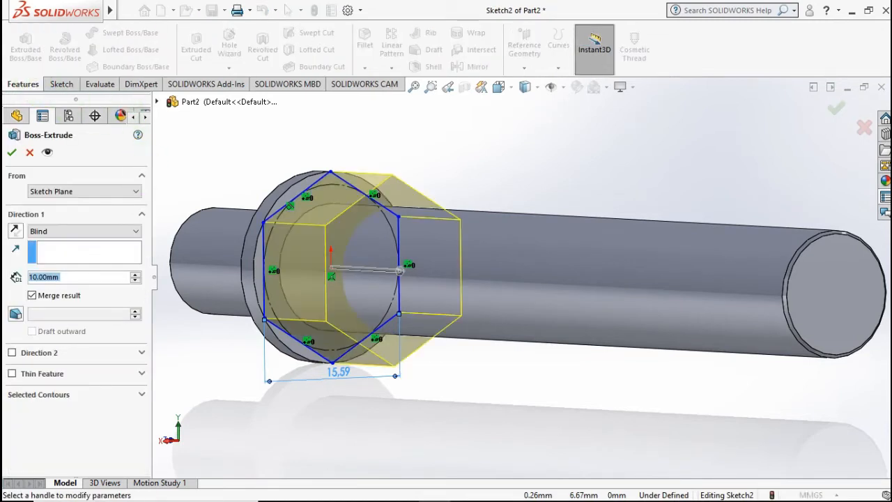
pyautogui.write('5')
pyautogui.press('Return')
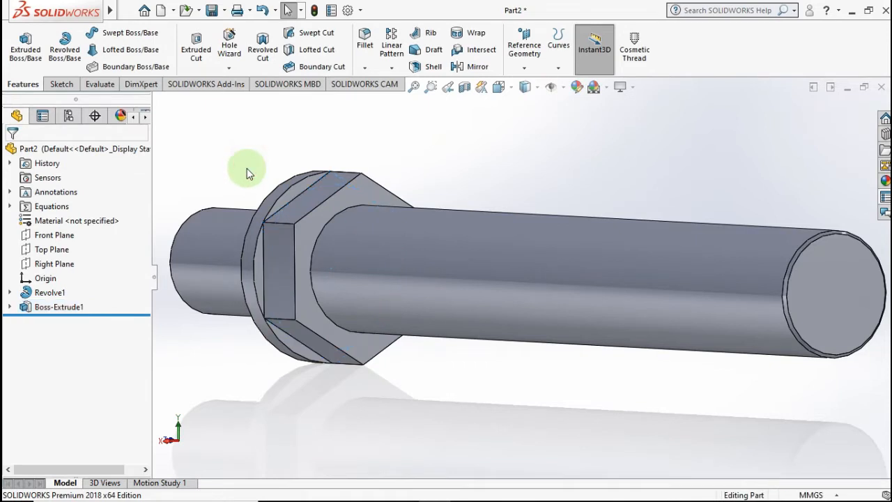
# Start a Hole Wizard bottoming tapped hole and set its standard to JIS
pyautogui.scroll(4, 251, 174)
pyautogui.moveTo(255, 183); pyautogui.dragTo(274, 202, button='middle')
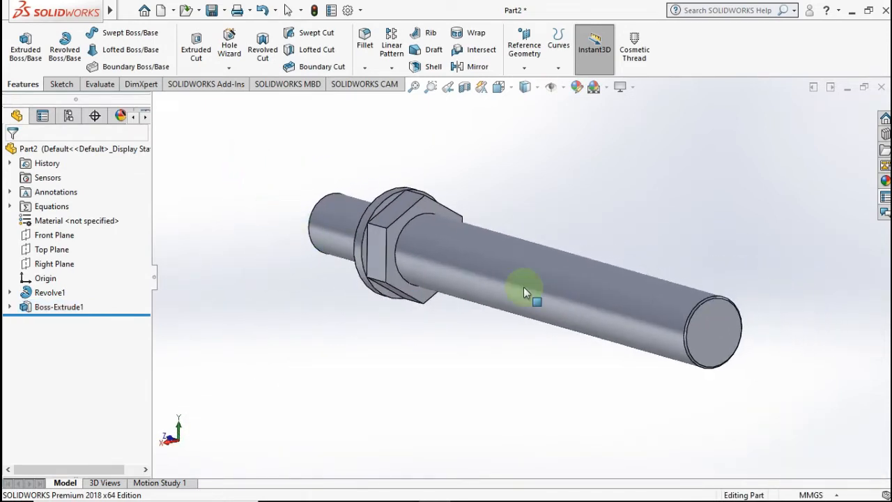
pyautogui.click(228, 68)
pyautogui.click(237, 83)
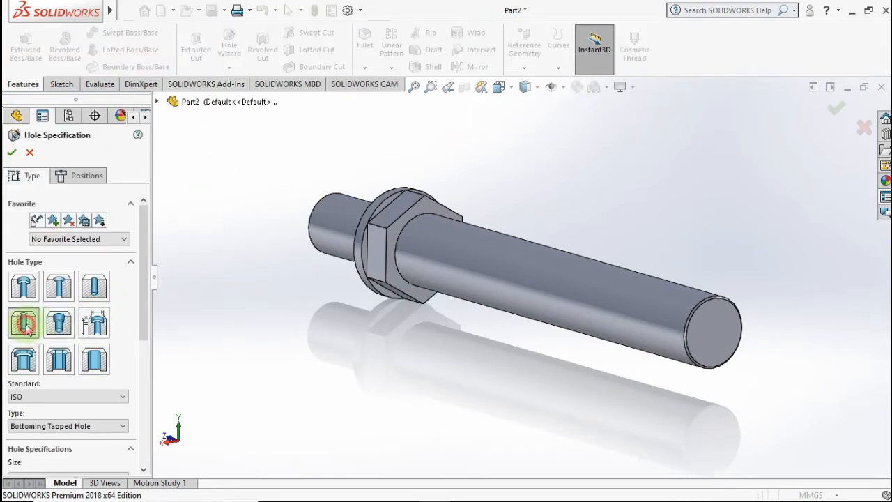
pyautogui.moveTo(144, 275); pyautogui.dragTo(143, 324)
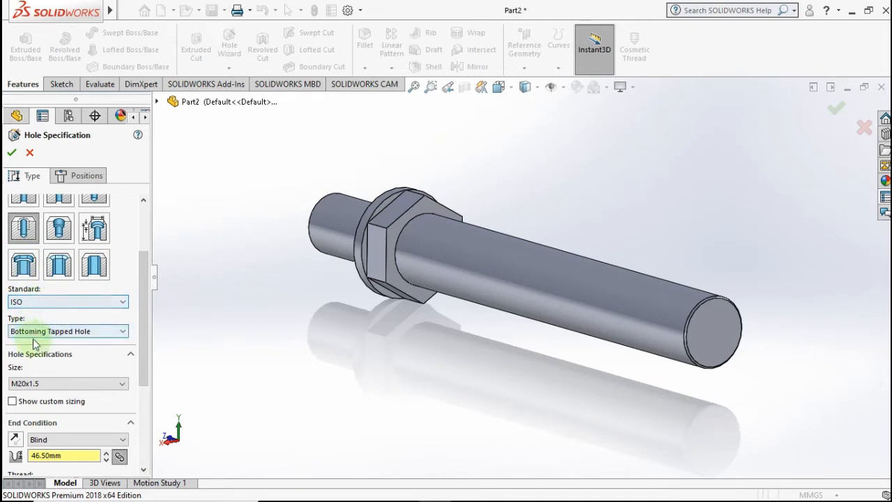
pyautogui.scroll(-2, 143, 336)
pyautogui.click(101, 333)
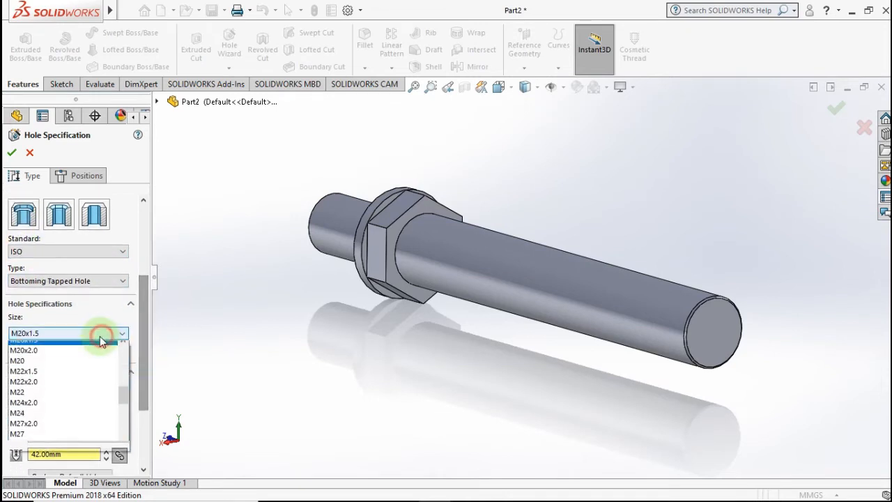
pyautogui.moveTo(123, 404); pyautogui.dragTo(126, 358)
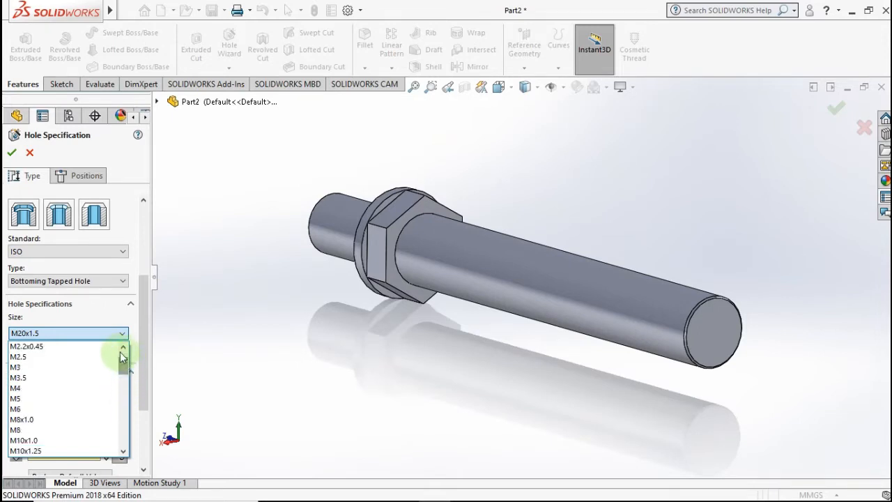
pyautogui.click(97, 254)
pyautogui.click(97, 254)
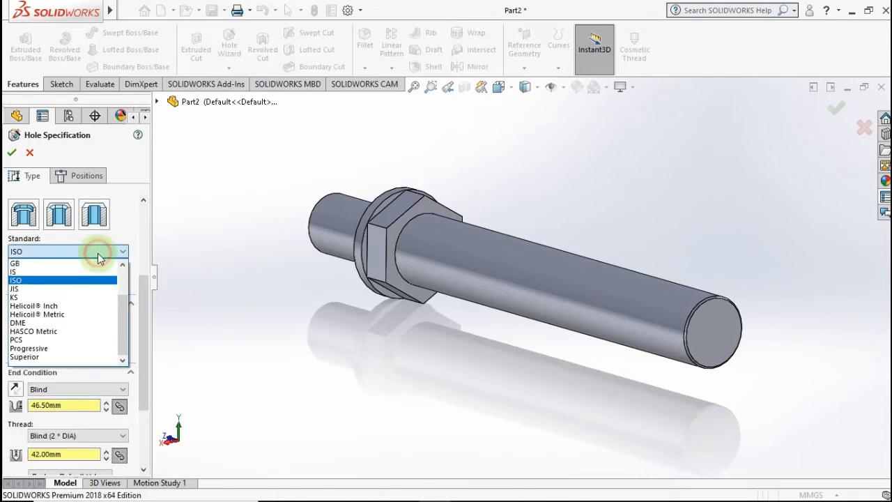
pyautogui.click(80, 292)
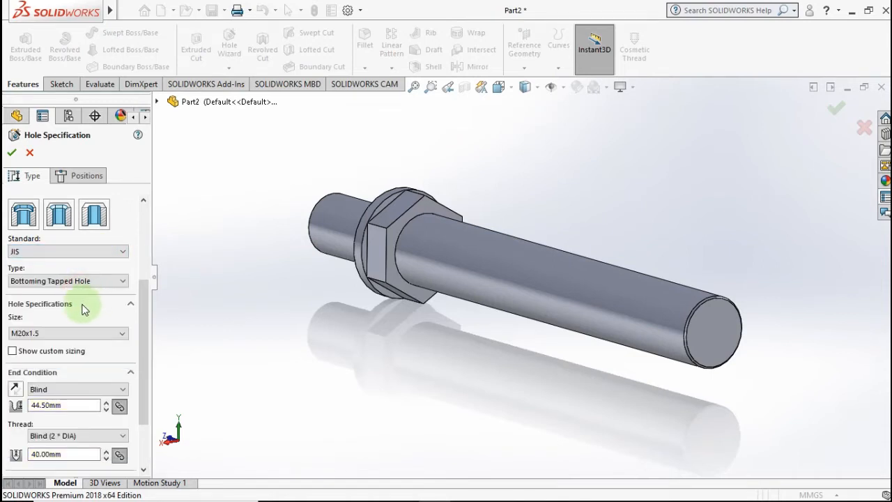
# Set the tapped hole's size to M6x1.0
pyautogui.click(76, 333)
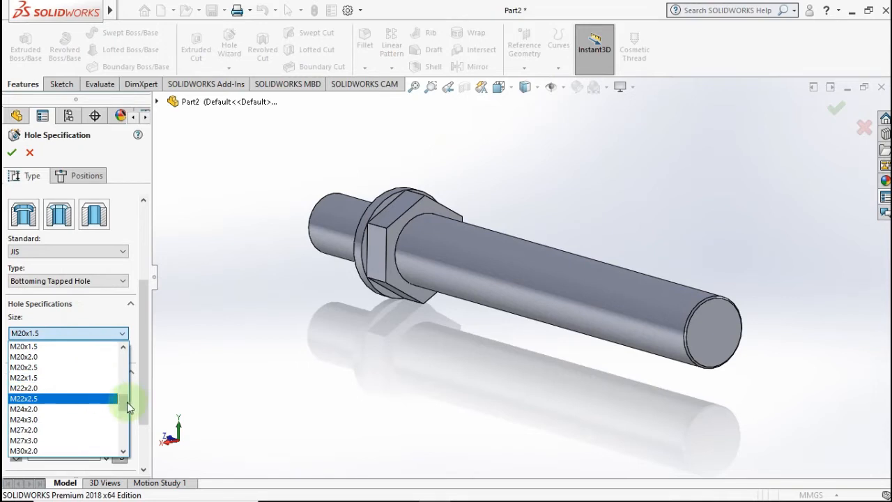
pyautogui.moveTo(128, 407); pyautogui.dragTo(125, 365)
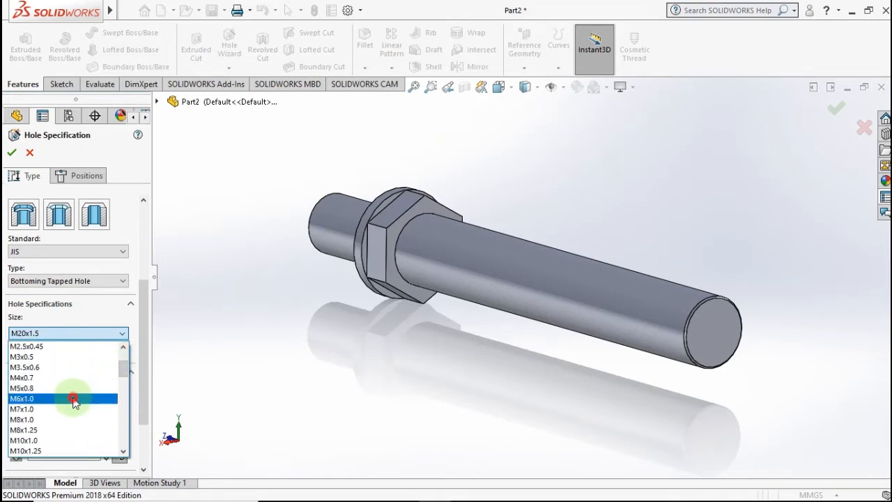
pyautogui.click(74, 398)
# Set the tapped hole's blind depth to 17 mm and its thread depth to 15 mm
pyautogui.scroll(-3, 142, 363)
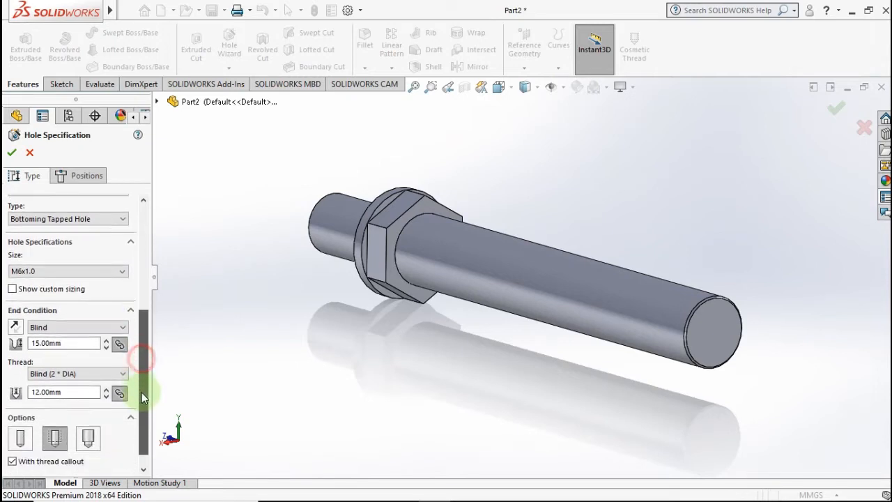
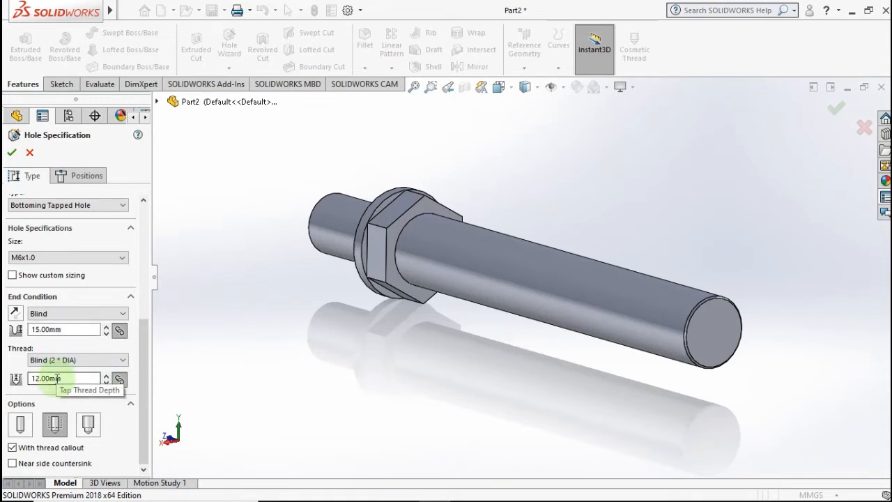
pyautogui.click(69, 329)
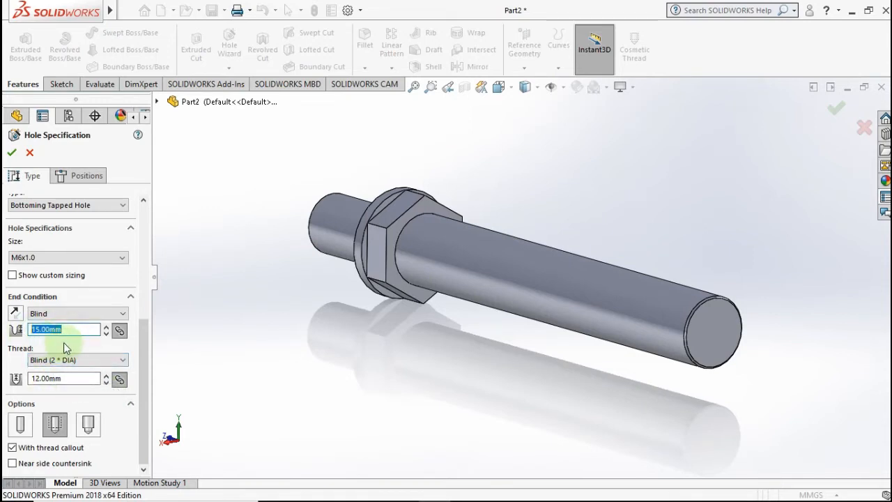
pyautogui.write('17')
pyautogui.click(223, 334)
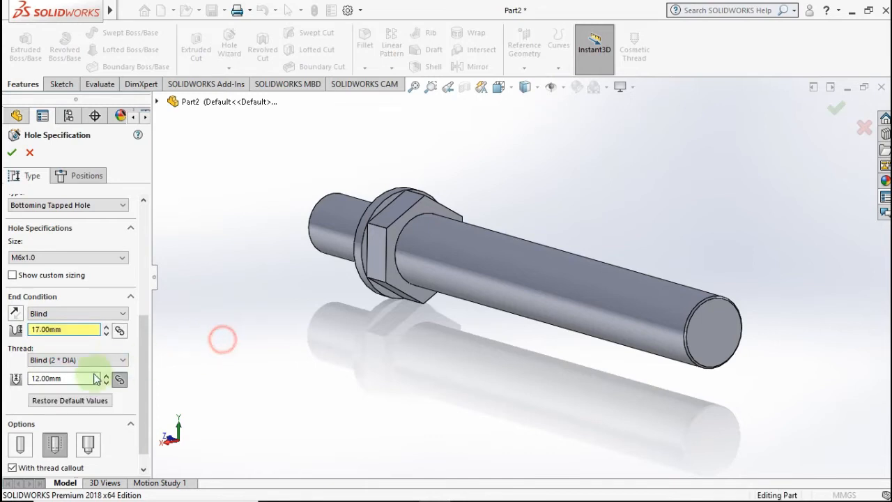
pyautogui.click(73, 380)
pyautogui.write('15')
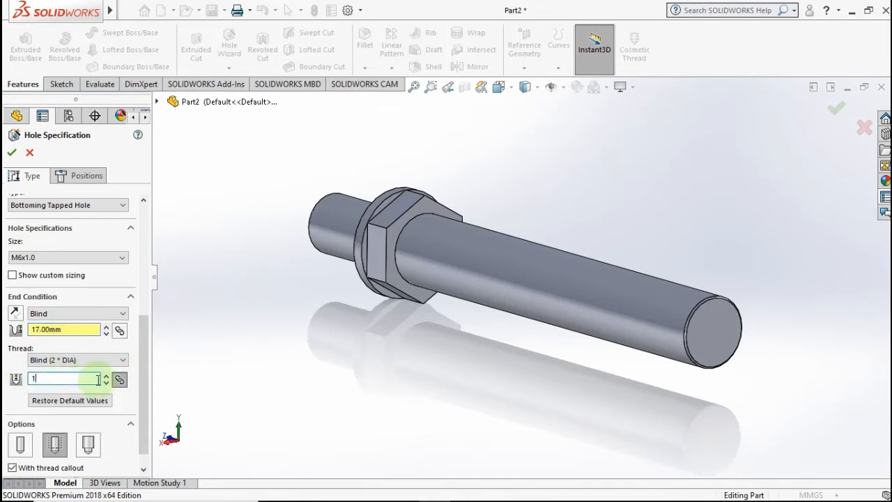
pyautogui.click(232, 361)
pyautogui.scroll(-1, 142, 362)
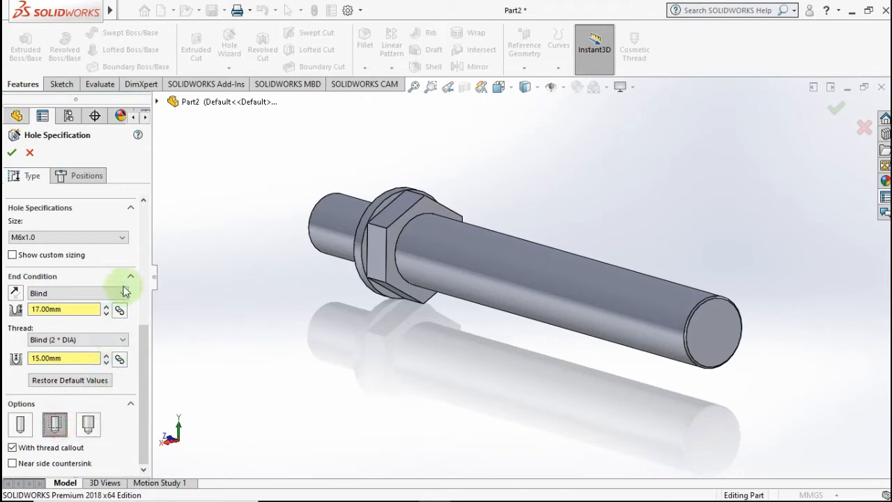
# Place the tapped hole at the center of the long section's end face and create it
pyautogui.click(86, 176)
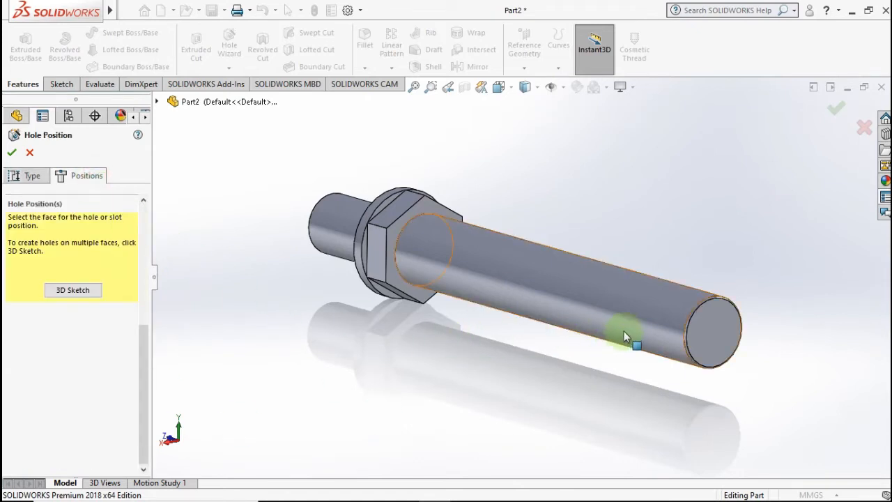
pyautogui.click(717, 332)
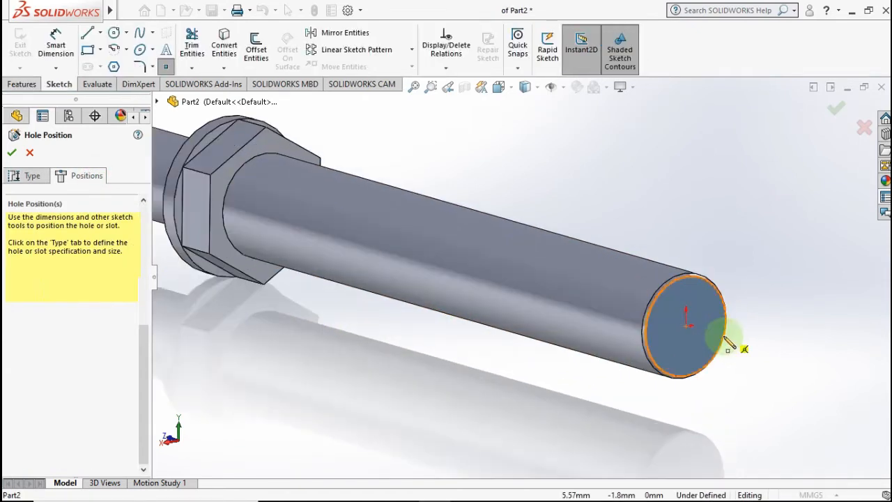
pyautogui.scroll(-2, 731, 342)
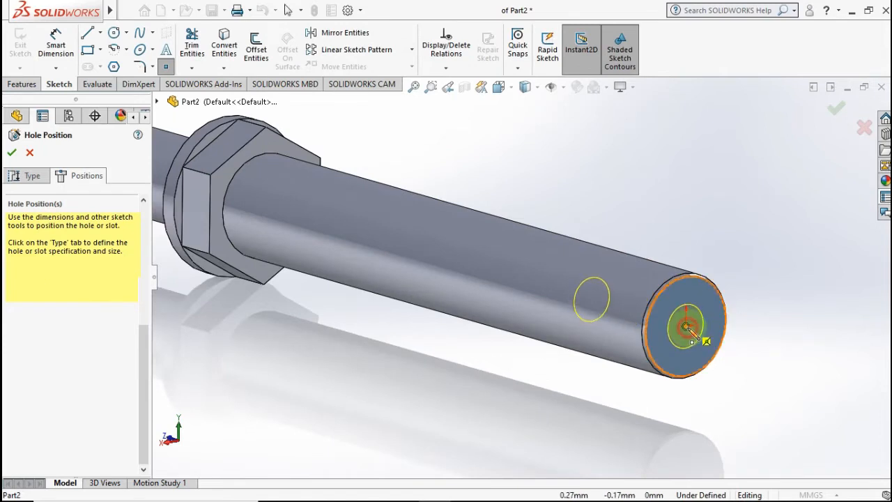
pyautogui.click(688, 330)
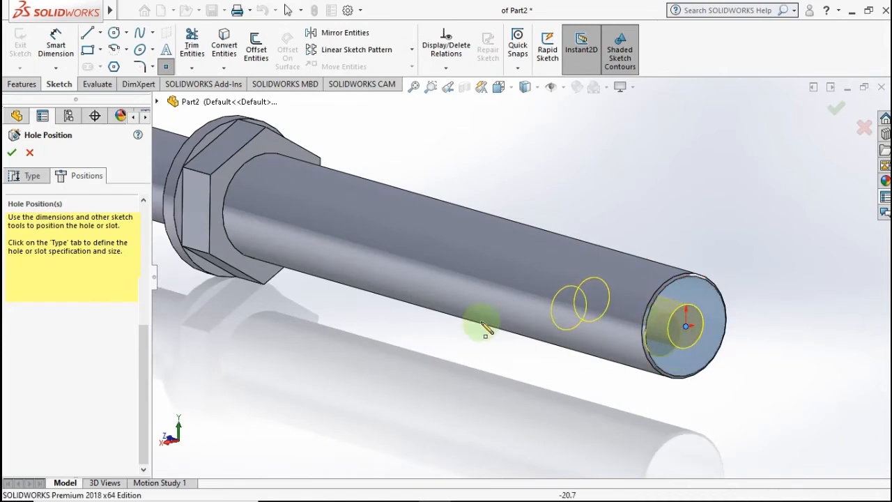
pyautogui.click(12, 154)
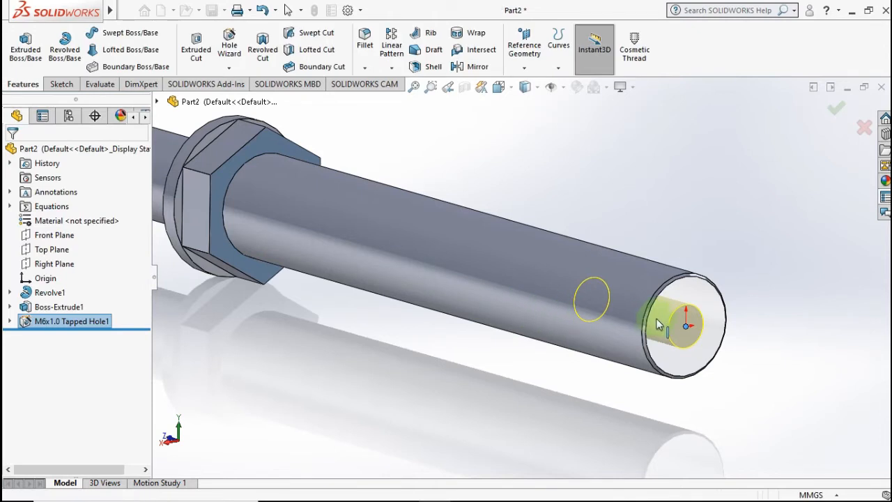
pyautogui.scroll(-2, 714, 328)
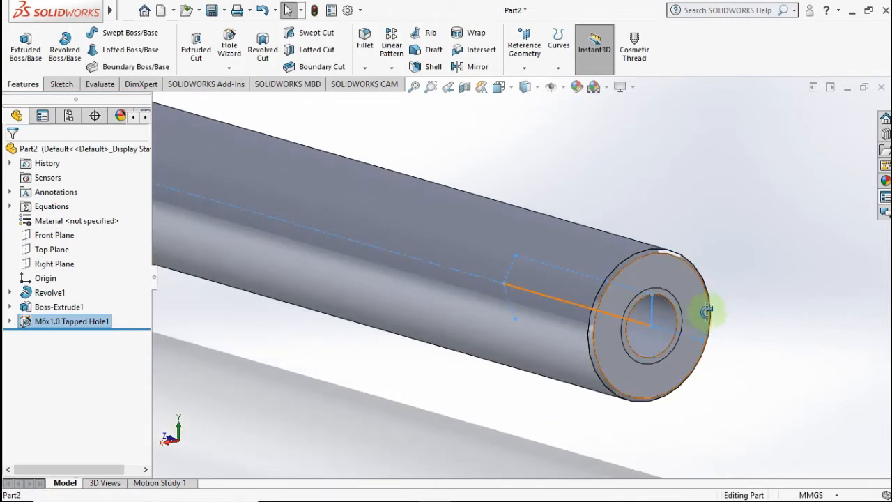
# Turn on shaded cosmetic threads in the document's detailing display filter
pyautogui.moveTo(709, 308); pyautogui.dragTo(691, 311, button='middle')
pyautogui.click(736, 291)
pyautogui.scroll(-1, 669, 334)
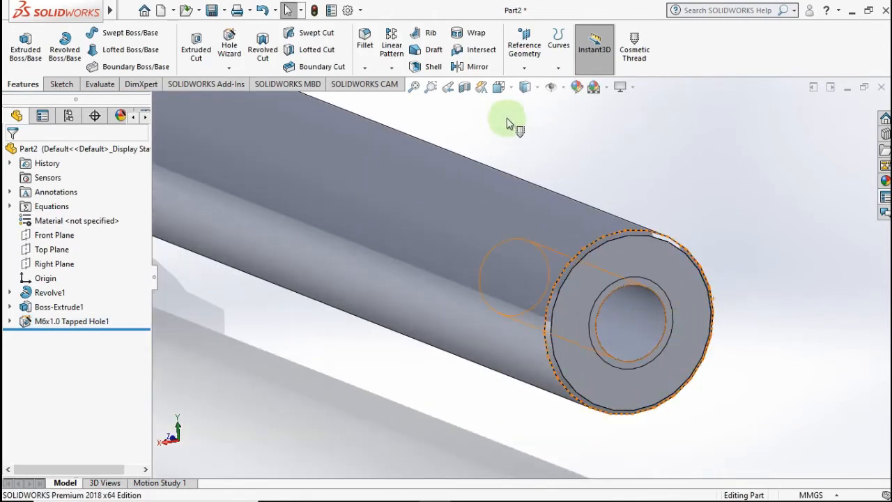
pyautogui.click(360, 10)
pyautogui.click(369, 26)
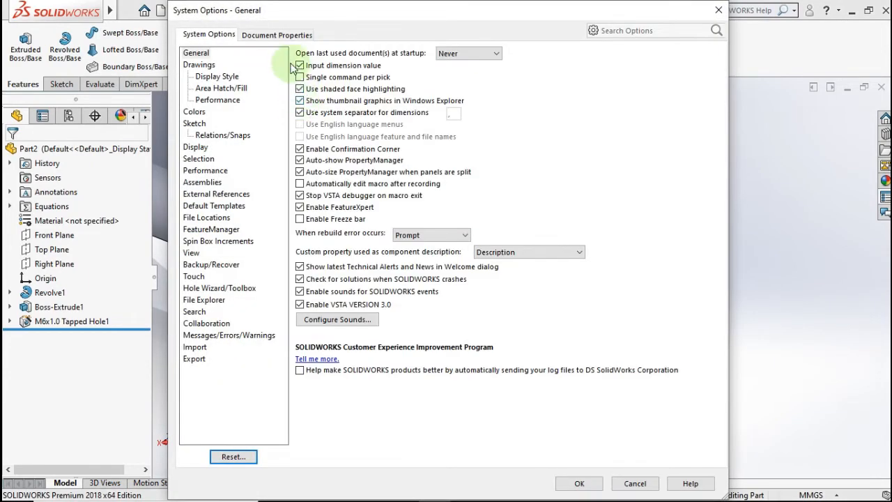
pyautogui.click(278, 34)
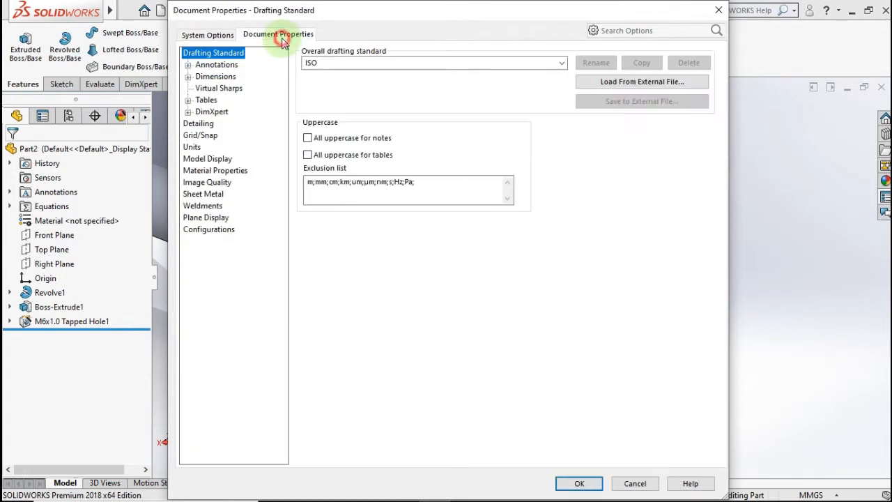
pyautogui.click(207, 130)
pyautogui.click(397, 61)
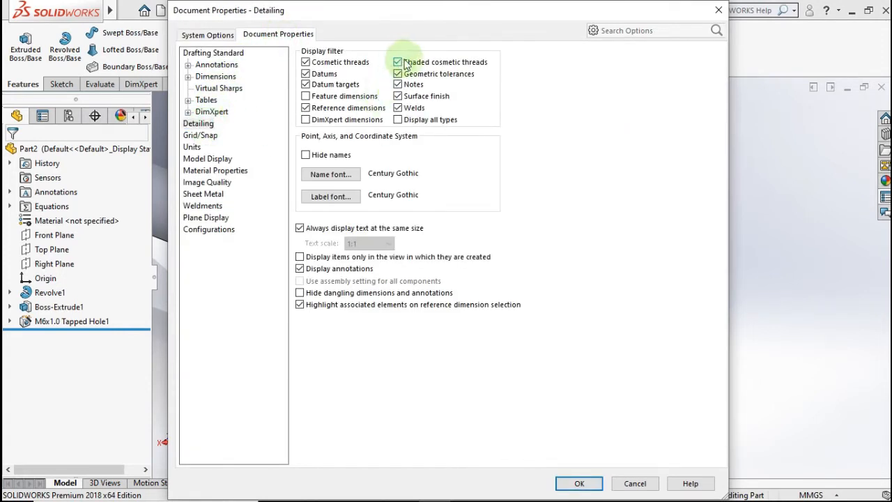
pyautogui.click(579, 483)
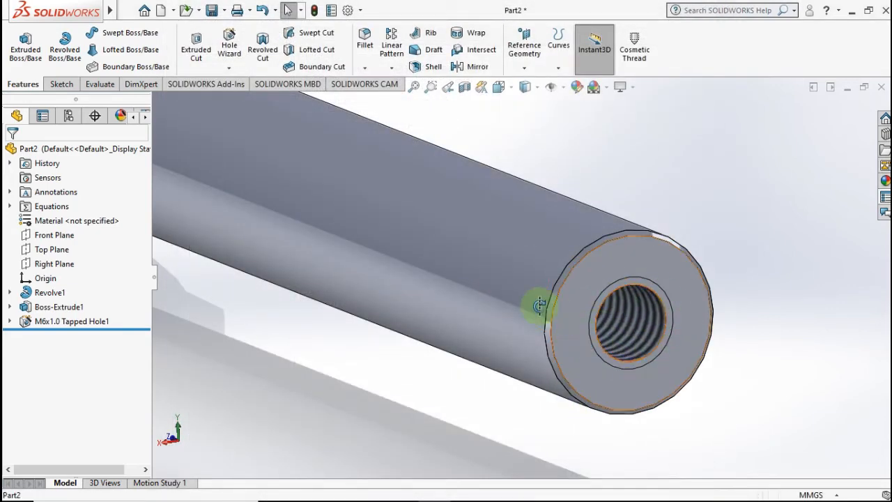
# Start a cosmetic thread on the large circular edge of the chamfer at the short section's free end
pyautogui.moveTo(538, 305); pyautogui.dragTo(556, 300, button='middle')
pyautogui.scroll(-1, 512, 315)
pyautogui.scroll(6, 474, 317)
pyautogui.moveTo(311, 246); pyautogui.dragTo(399, 263, button='middle')
pyautogui.scroll(5, 232, 289)
pyautogui.scroll(-5, 232, 236)
pyautogui.click(421, 211)
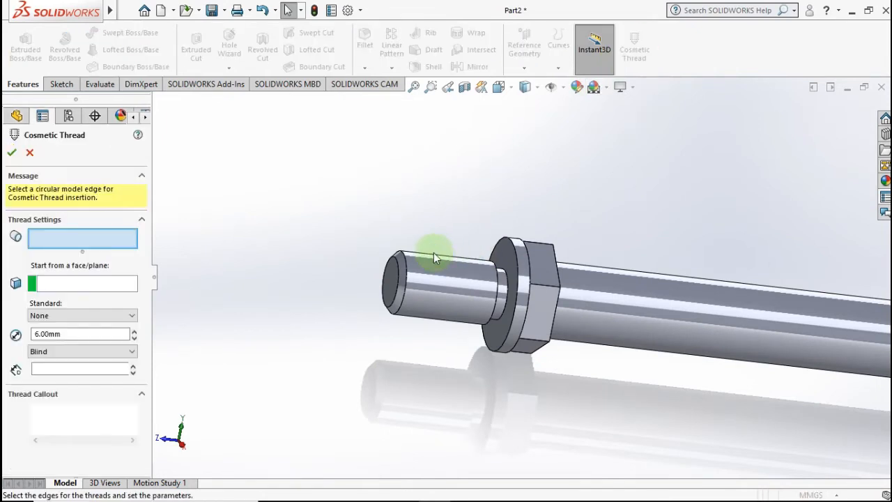
pyautogui.scroll(-3, 423, 254)
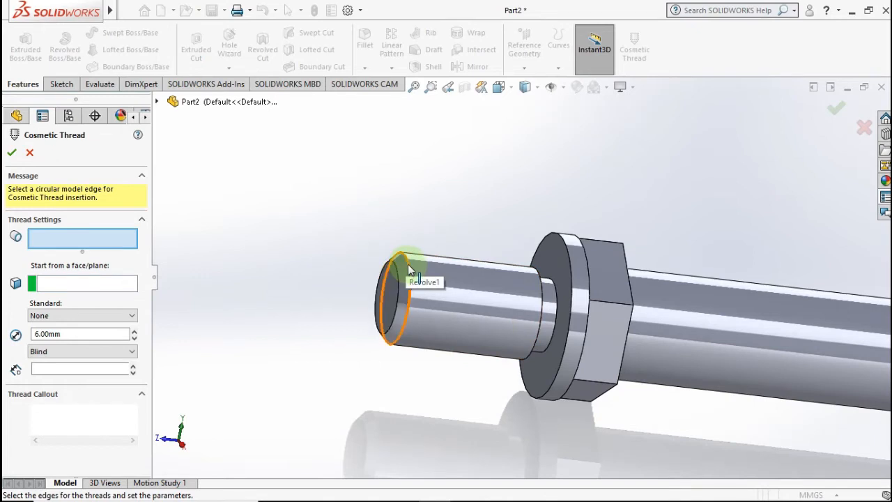
pyautogui.click(408, 265)
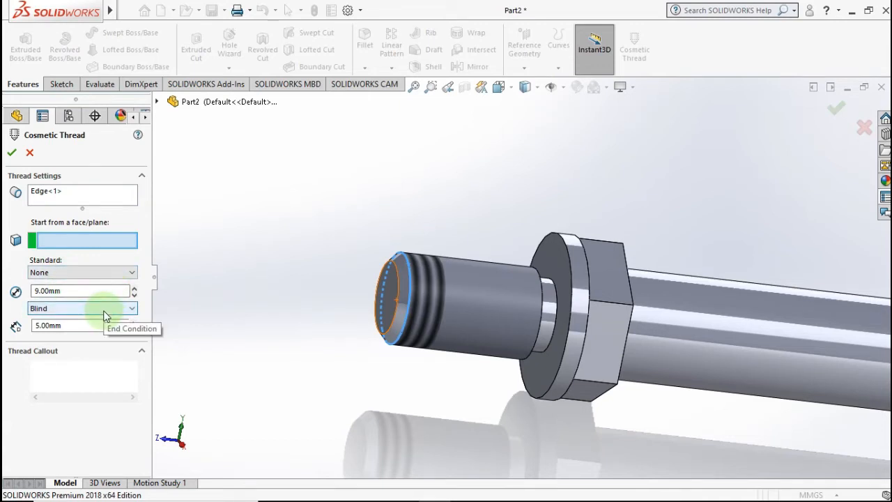
# Set the cosmetic thread's end condition to Up to Next, its standard to JIS and its size to M10x1.25
pyautogui.click(104, 314)
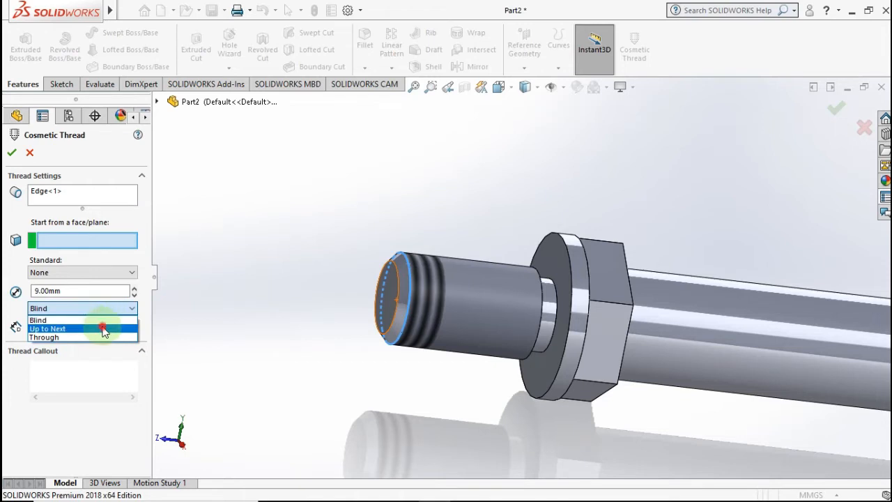
pyautogui.click(104, 328)
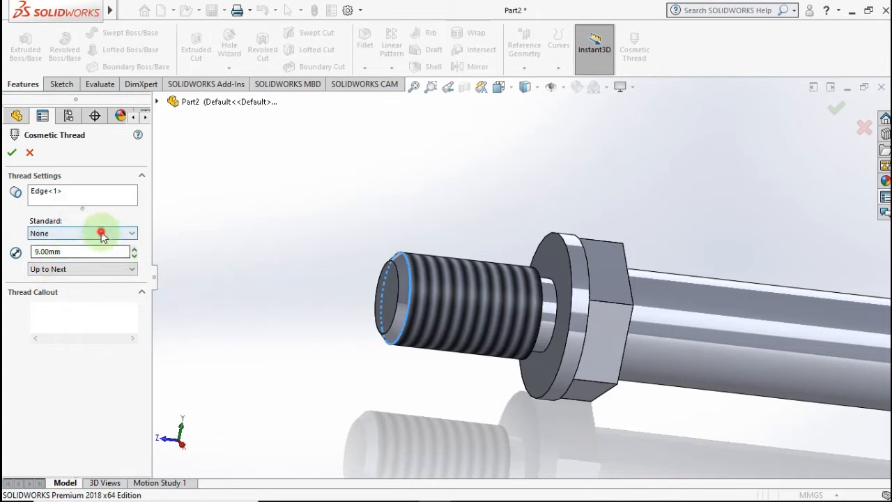
pyautogui.click(101, 233)
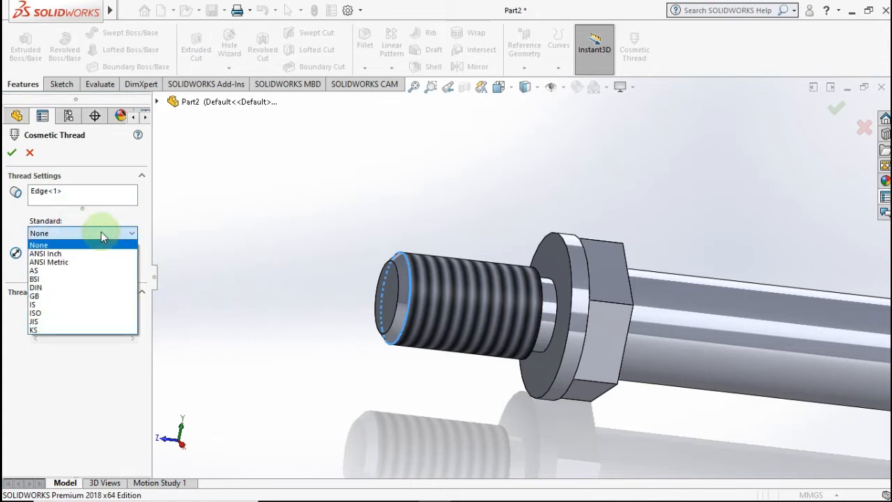
pyautogui.click(91, 322)
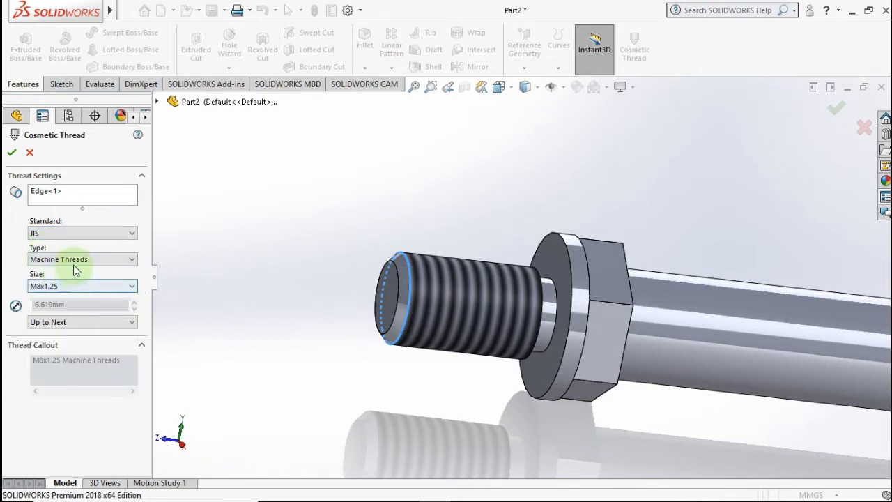
pyautogui.click(76, 286)
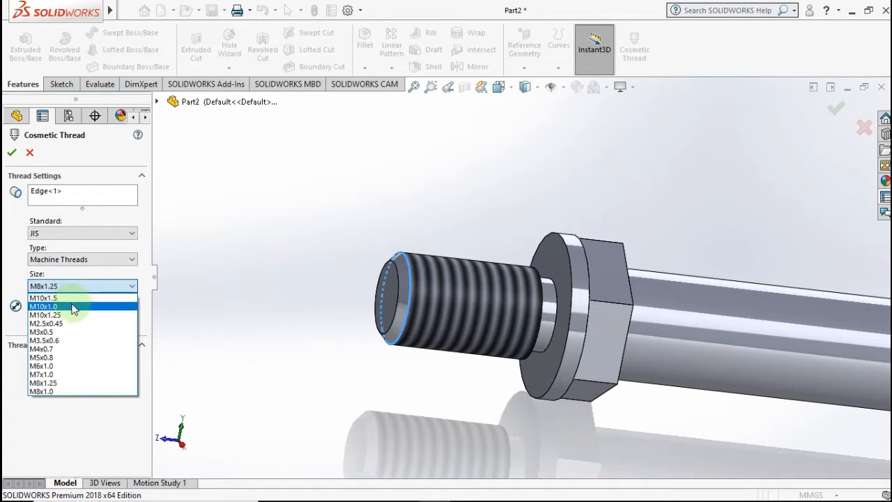
pyautogui.click(73, 315)
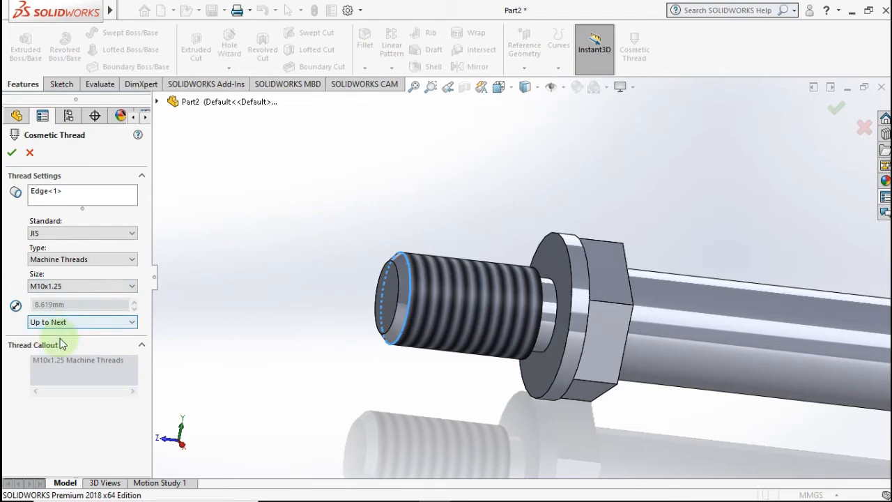
# Change the cosmetic thread's end condition to Blind with a depth of 16 mm
pyautogui.moveTo(488, 249)
pyautogui.mouseDown(button='middle')
pyautogui.moveTo(469, 229)
pyautogui.moveTo(467, 253)
pyautogui.moveTo(484, 244)
pyautogui.moveTo(498, 258)
pyautogui.moveTo(492, 265)
pyautogui.mouseUp(button='middle')
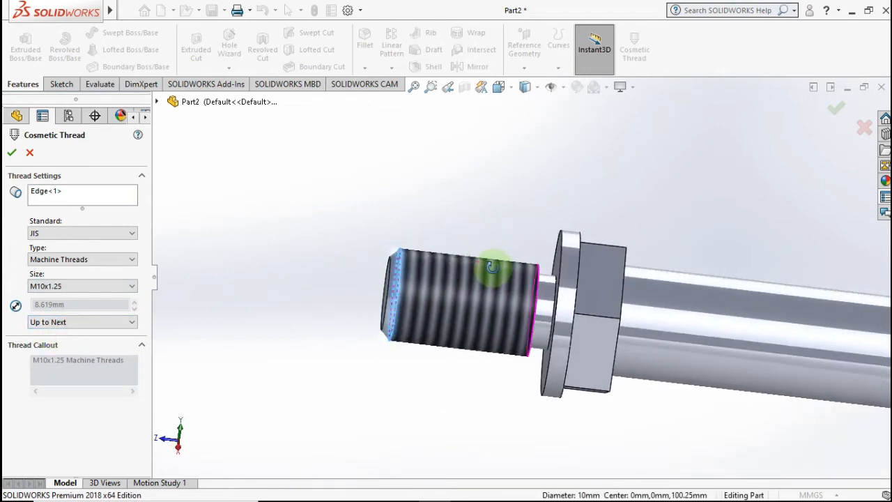
pyautogui.click(103, 325)
pyautogui.click(101, 331)
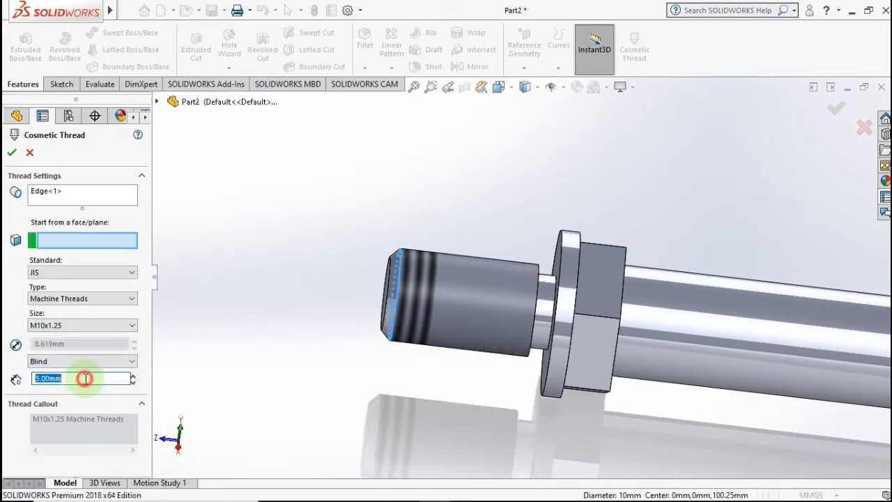
pyautogui.write('16')
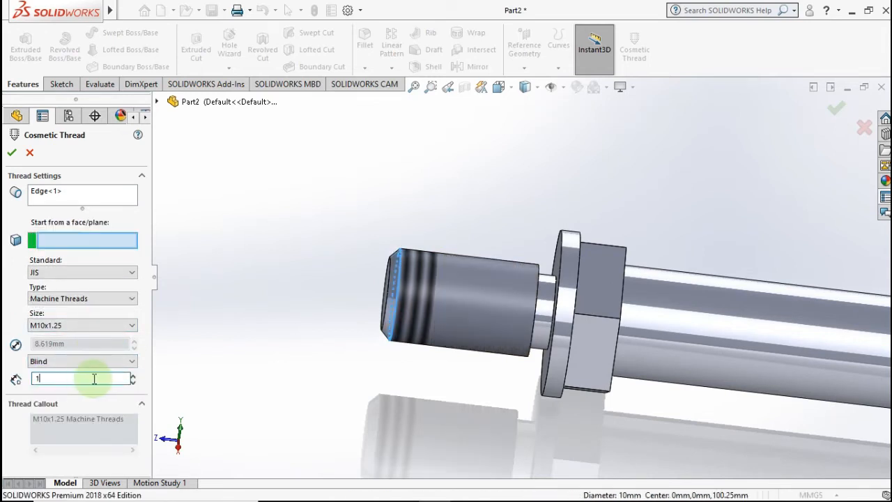
pyautogui.press('Return')
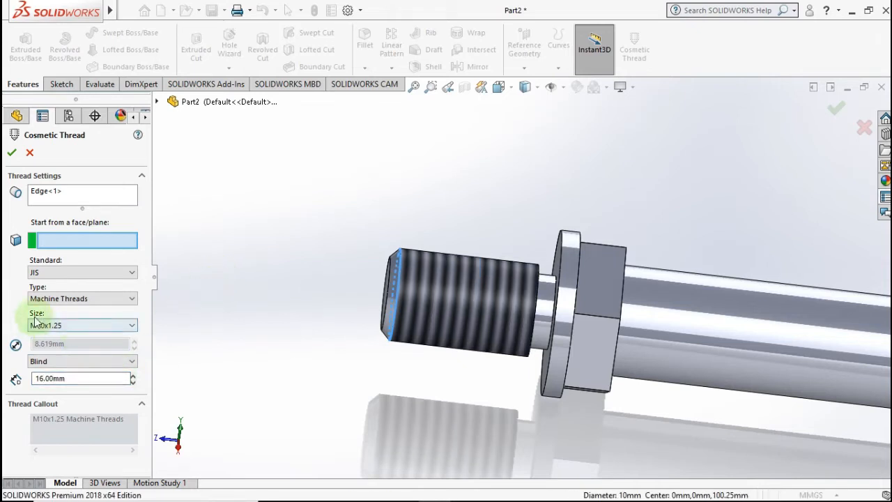
# Reselect the thread type, set the size to M10x1.25 and create the cosmetic thread
pyautogui.click(106, 299)
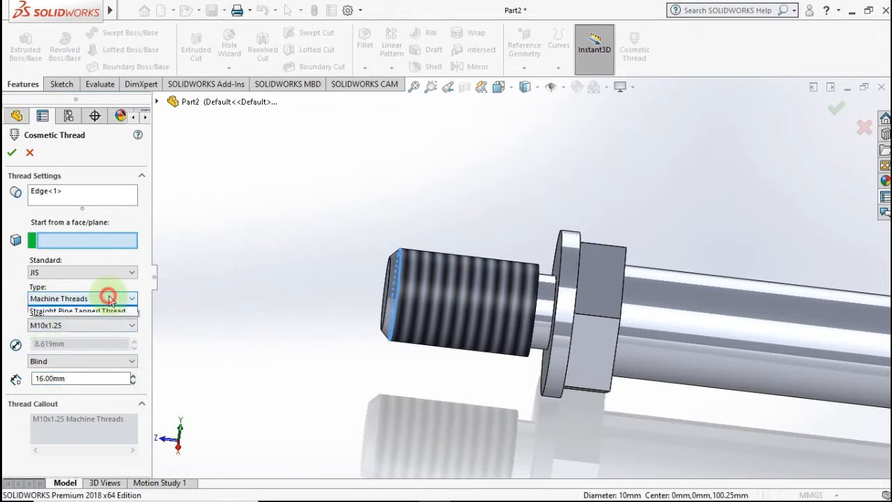
pyautogui.click(104, 311)
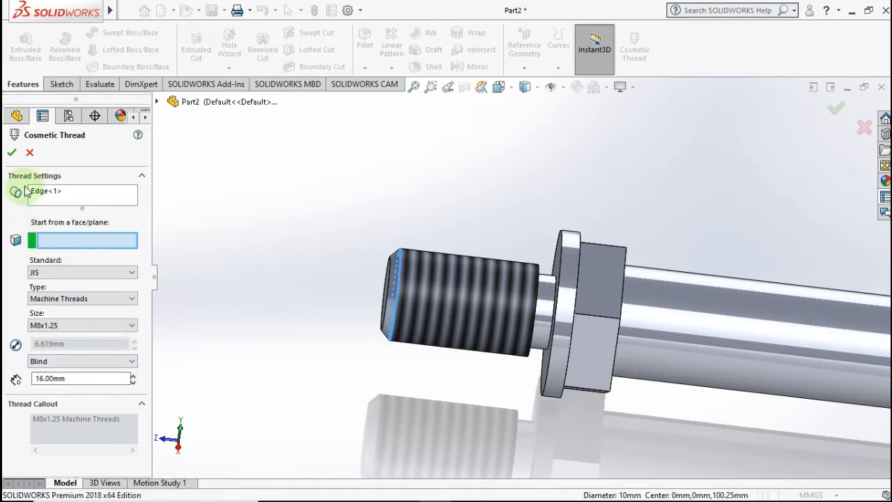
pyautogui.click(56, 325)
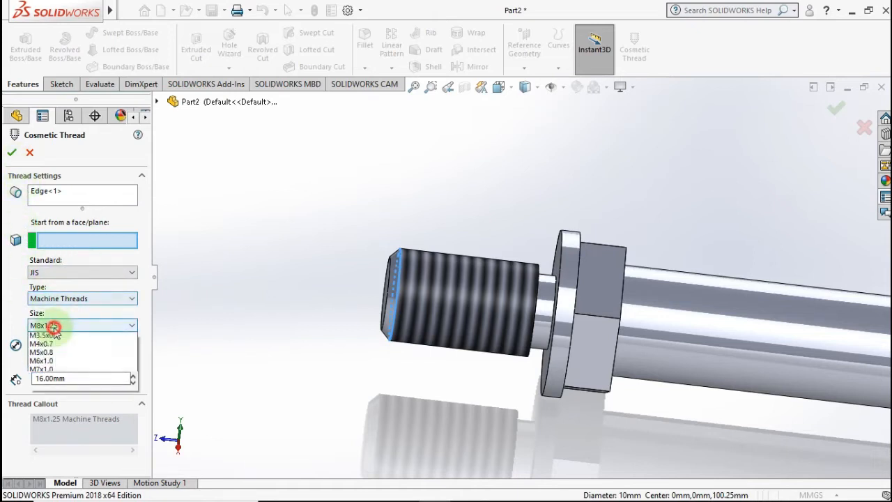
pyautogui.click(56, 354)
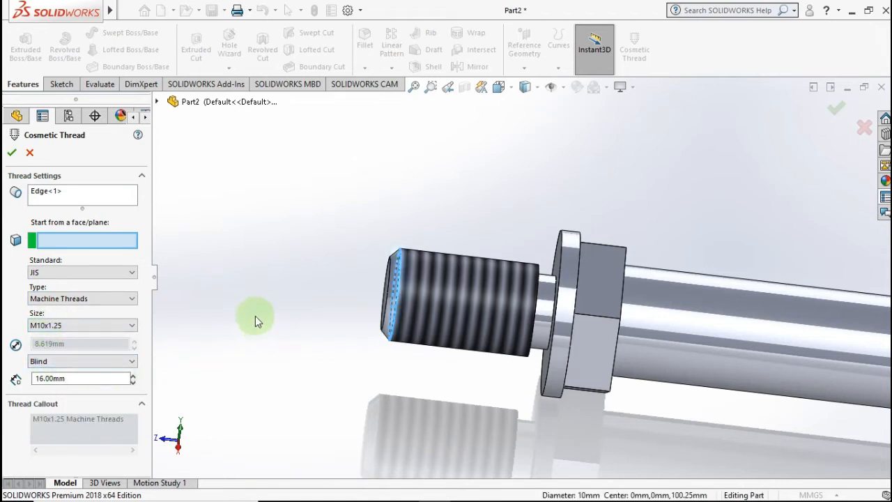
pyautogui.click(12, 151)
pyautogui.click(302, 261)
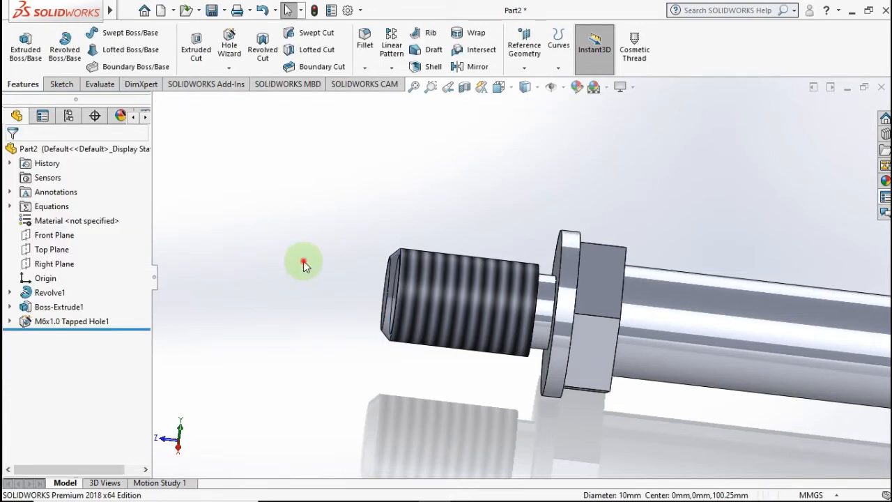
# Examine the external thread and the tapped hole at both ends of the shaft, ending in an isometric view
pyautogui.scroll(-2, 423, 270)
pyautogui.moveTo(338, 252); pyautogui.dragTo(368, 351, button='middle')
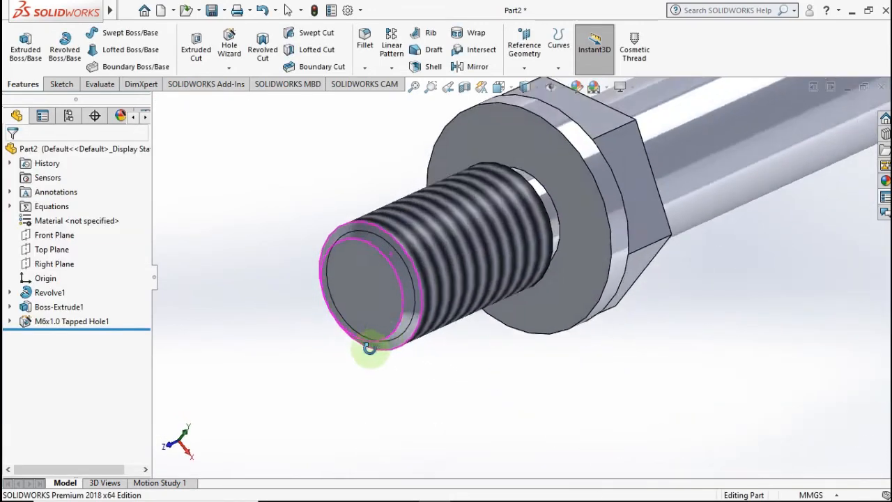
pyautogui.scroll(6, 366, 346)
pyautogui.scroll(2, 537, 324)
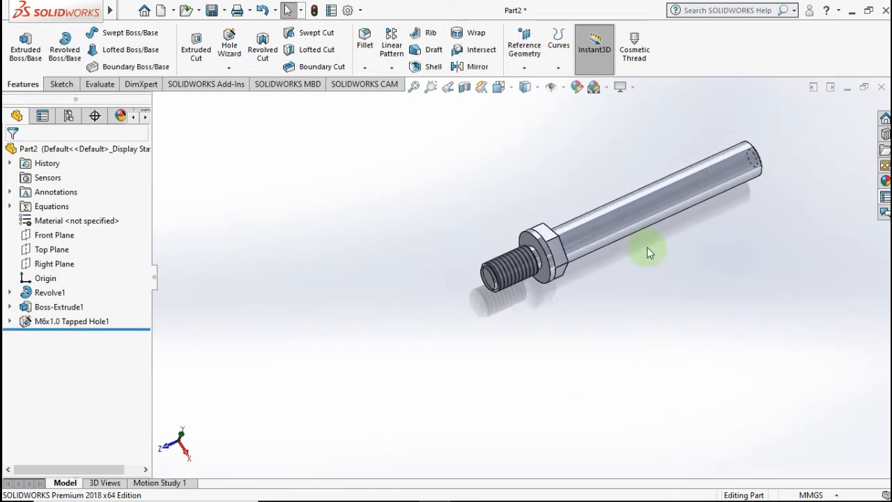
pyautogui.moveTo(647, 249); pyautogui.dragTo(554, 308, button='middle')
pyautogui.scroll(-3, 696, 168)
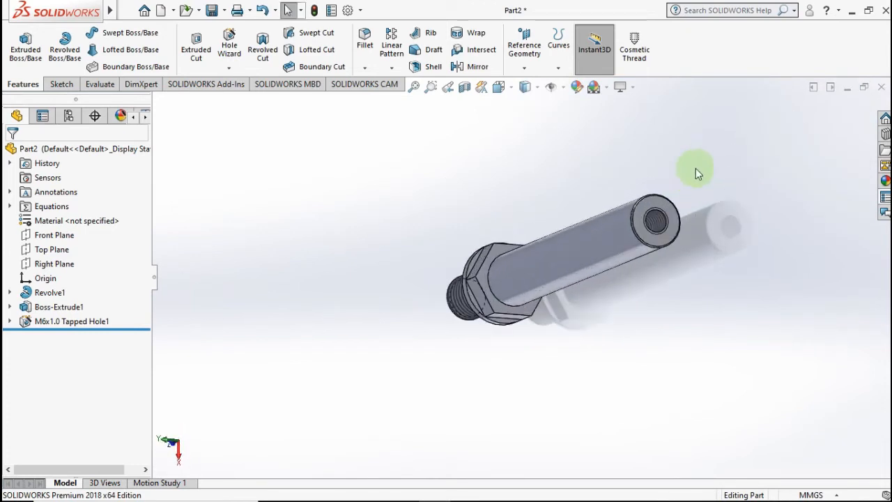
pyautogui.scroll(3, 545, 305)
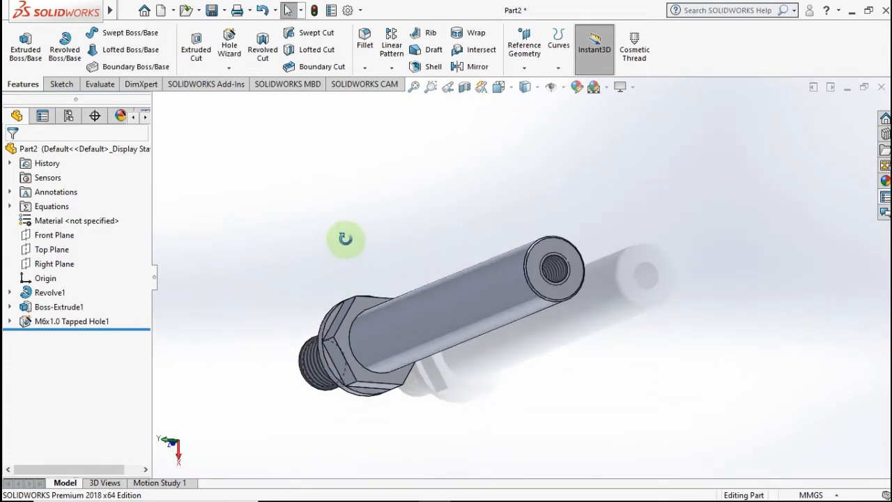
pyautogui.moveTo(345, 238); pyautogui.dragTo(367, 223, button='middle')
pyautogui.hotkey('ctrl', '7')
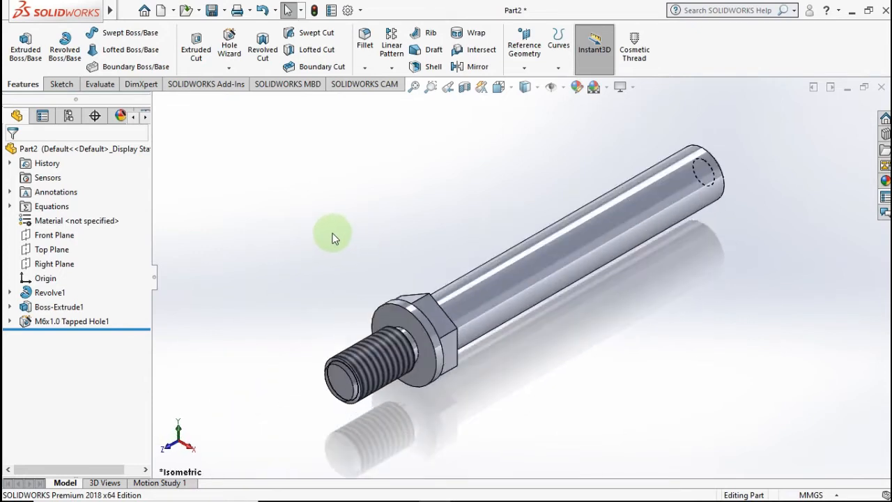
# Assign Plain Carbon Steel from the SOLIDWORKS Materials Steel category to the shaft part
pyautogui.rightClick(97, 227)
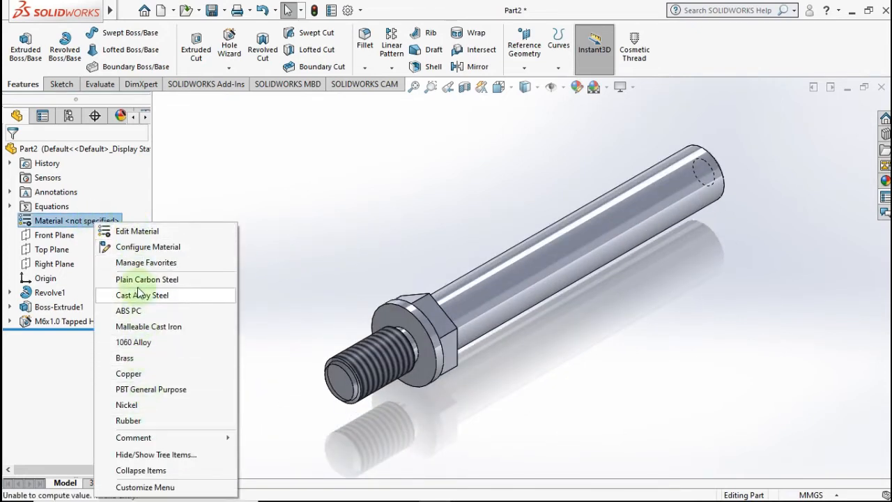
pyautogui.click(137, 234)
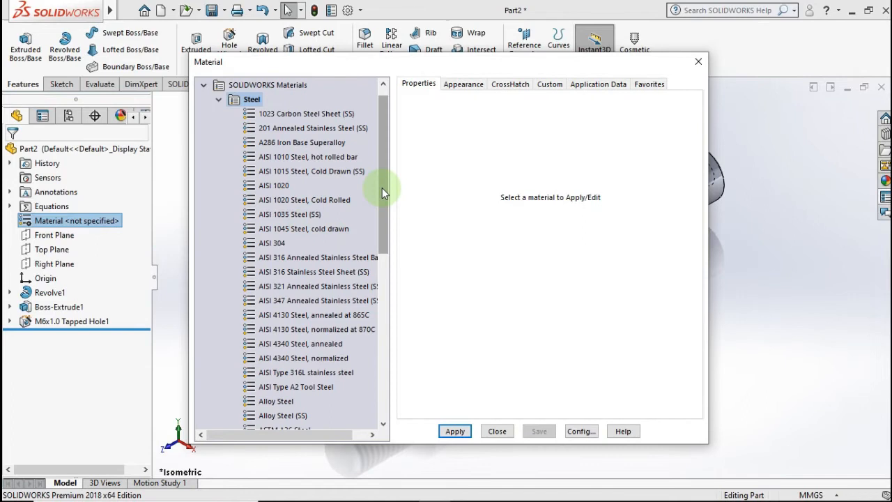
pyautogui.moveTo(382, 188); pyautogui.dragTo(388, 169)
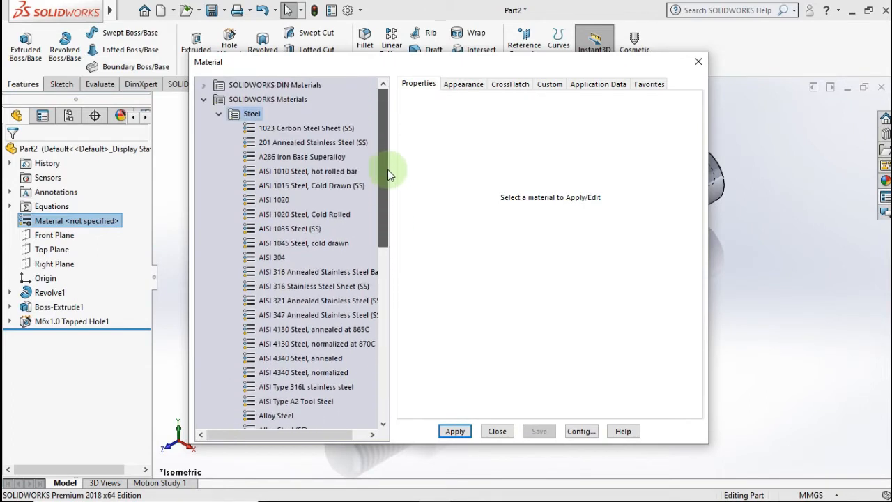
pyautogui.click(223, 115)
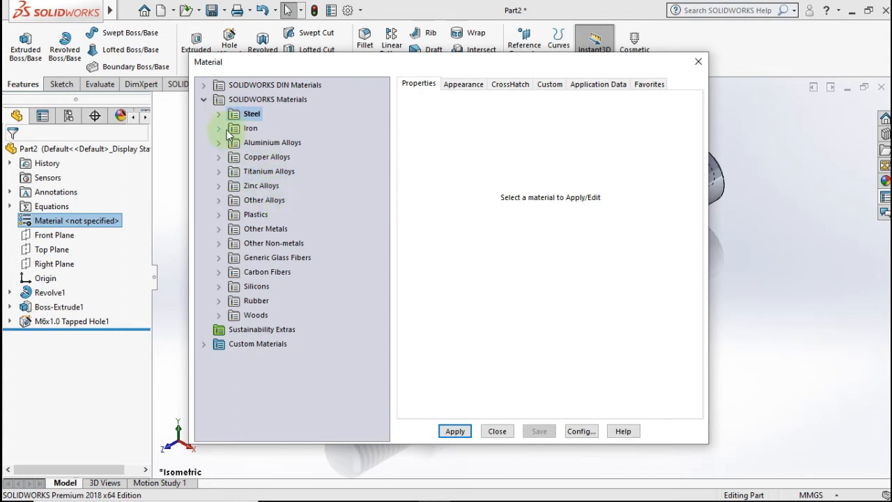
pyautogui.click(219, 129)
pyautogui.click(222, 130)
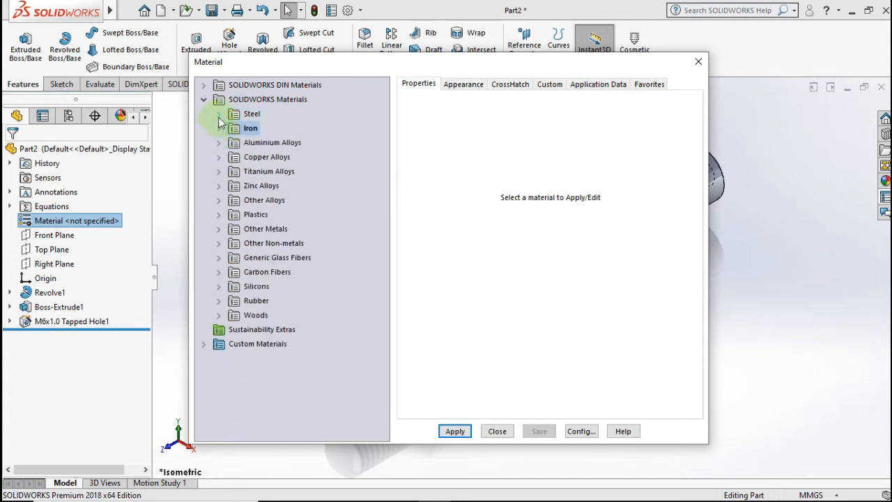
pyautogui.click(218, 115)
pyautogui.moveTo(386, 190); pyautogui.dragTo(388, 259)
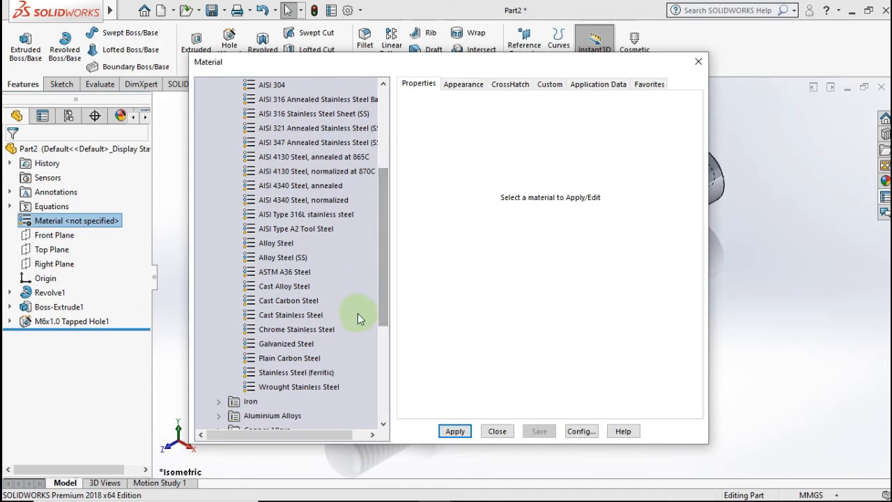
pyautogui.click(313, 359)
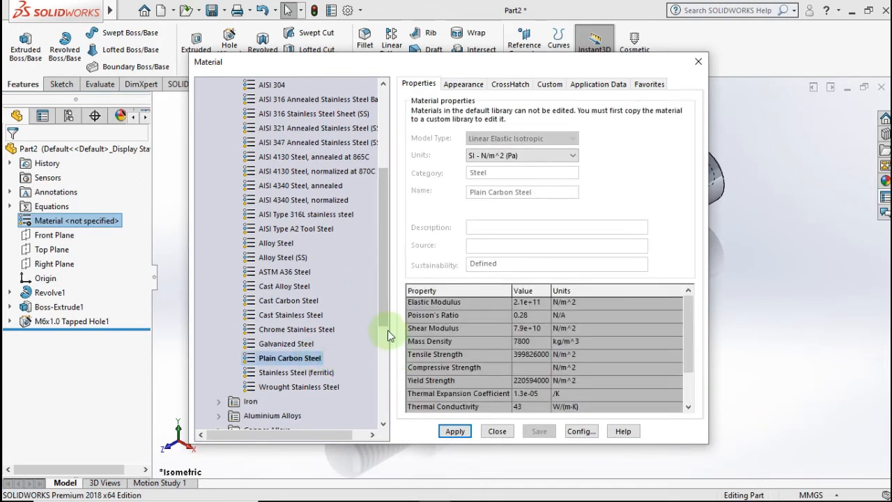
pyautogui.click(471, 435)
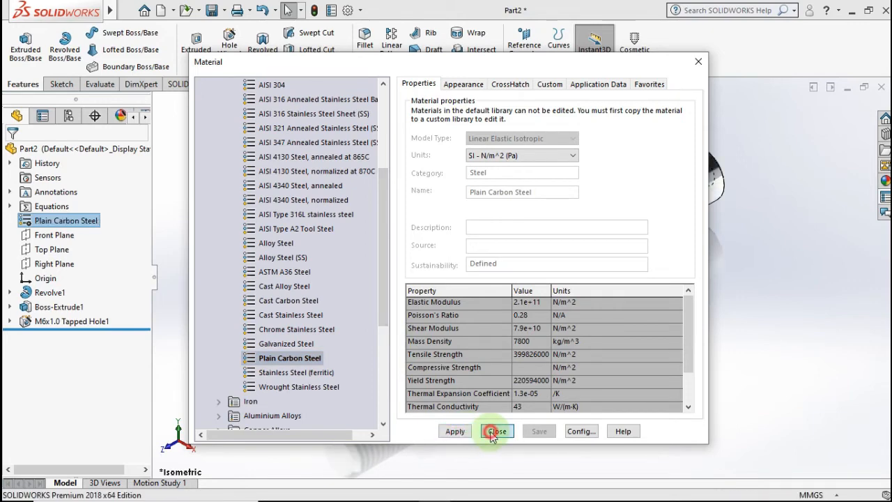
pyautogui.click(495, 432)
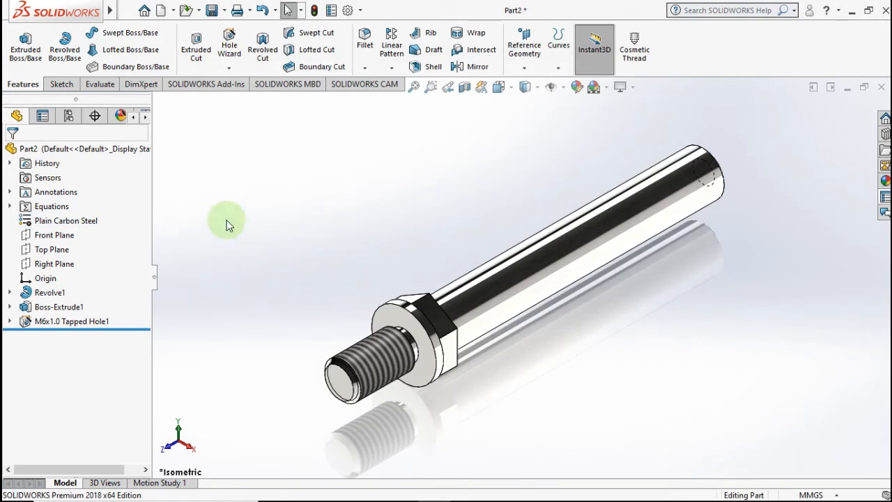
pyautogui.click(190, 181)
pyautogui.moveTo(329, 296); pyautogui.dragTo(230, 178)
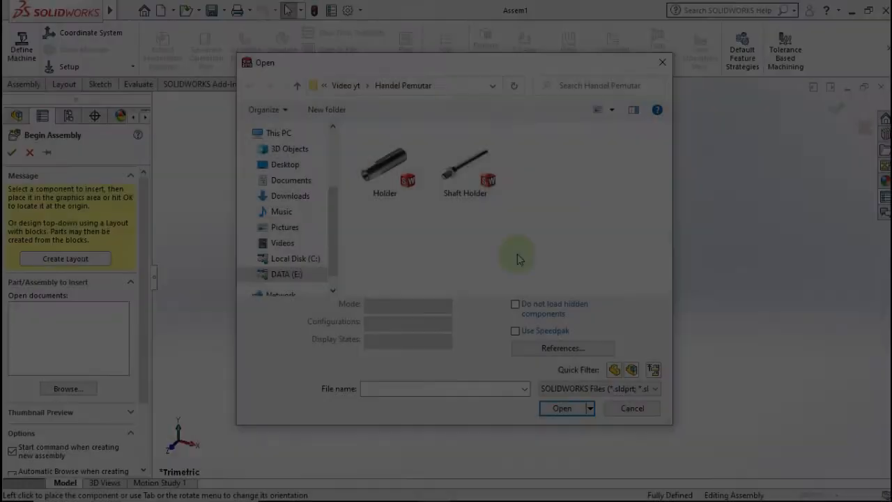
# Insert the Shaft Holder part from the Handel Pemutar folder as the first component of the new assembly
pyautogui.moveTo(517, 253); pyautogui.dragTo(472, 243)
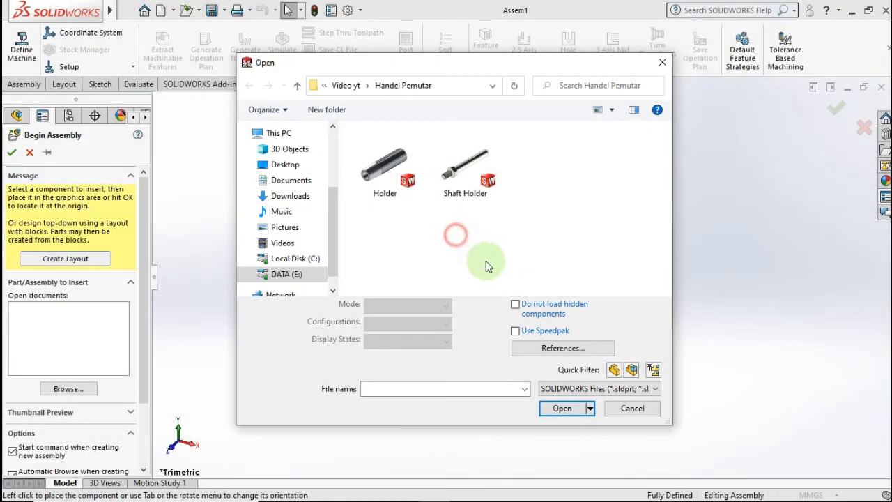
pyautogui.doubleClick(469, 167)
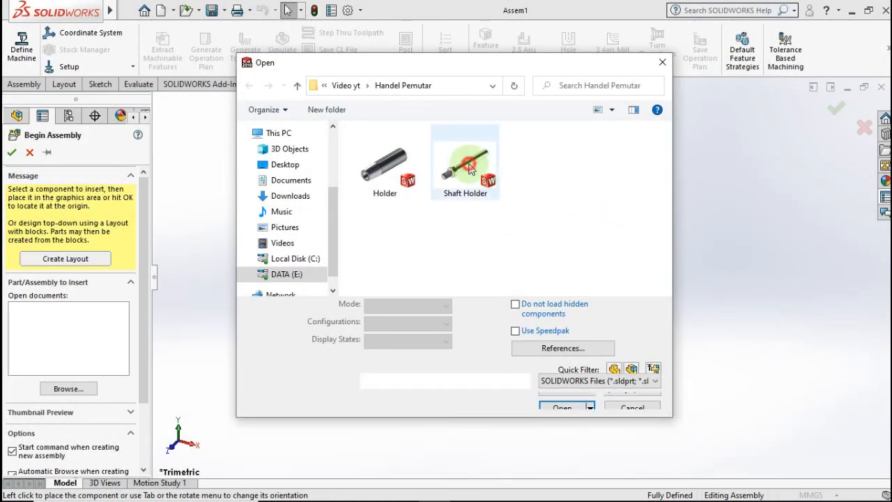
pyautogui.click(563, 388)
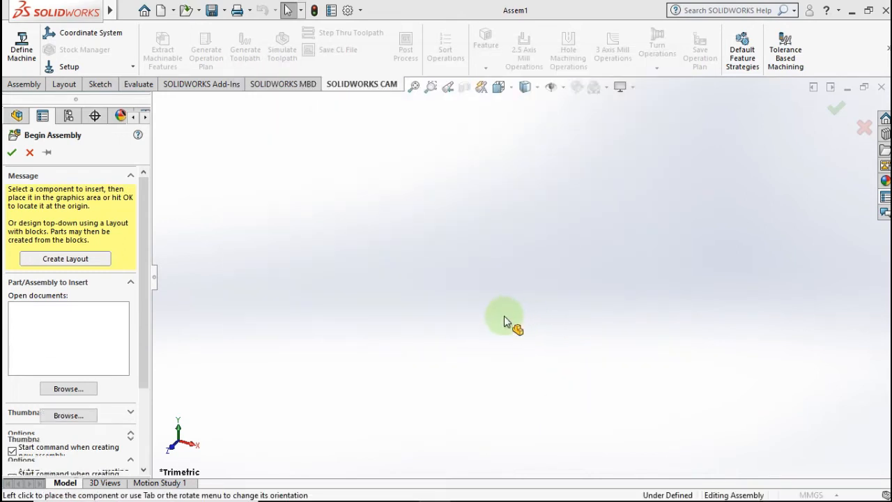
pyautogui.click(504, 316)
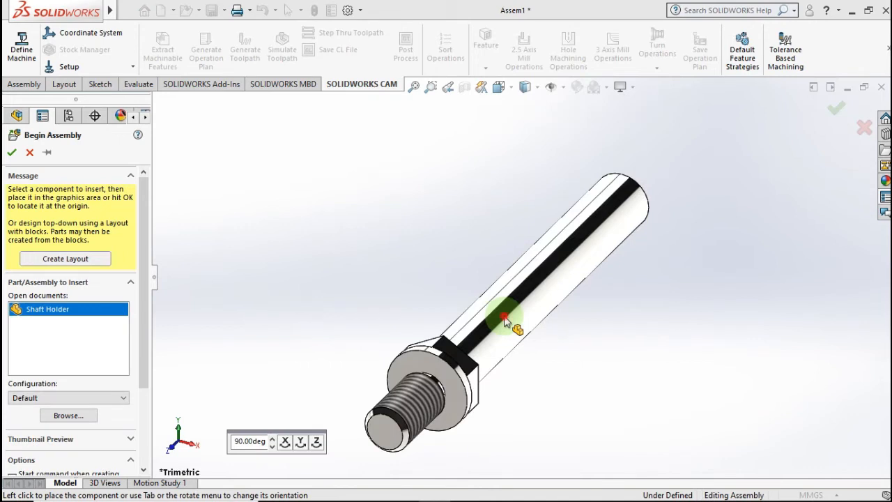
pyautogui.click(503, 316)
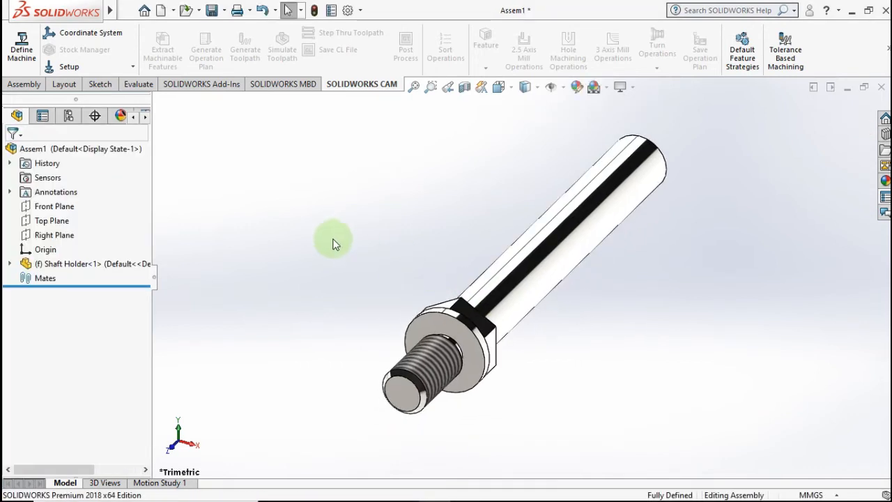
# Float the fixed Shaft Holder component and move it away from where it was placed
pyautogui.click(109, 265)
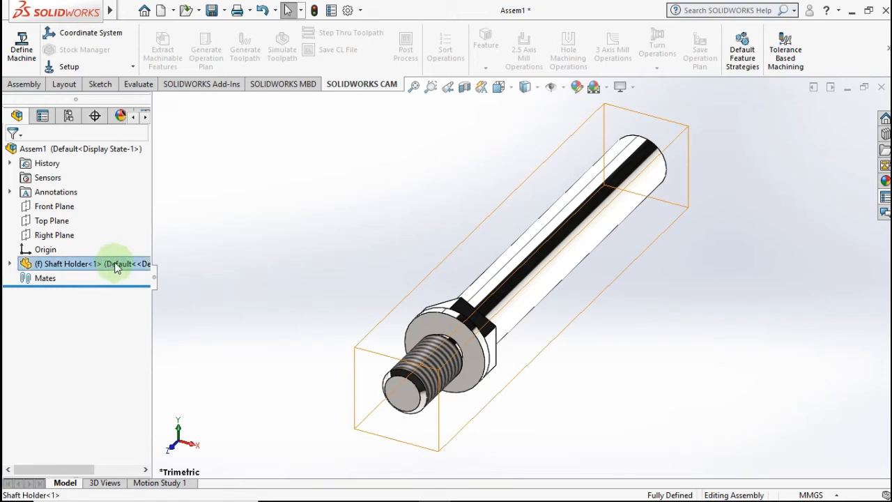
pyautogui.rightClick(108, 265)
pyautogui.click(142, 252)
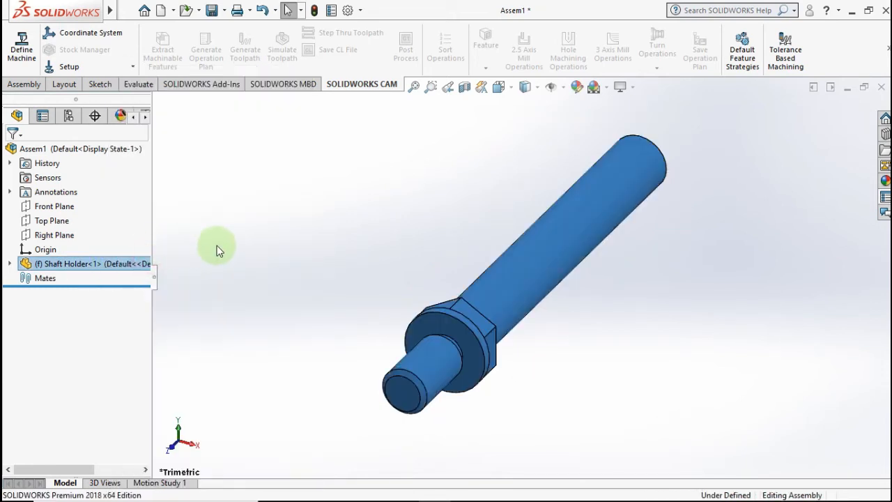
pyautogui.click(471, 293)
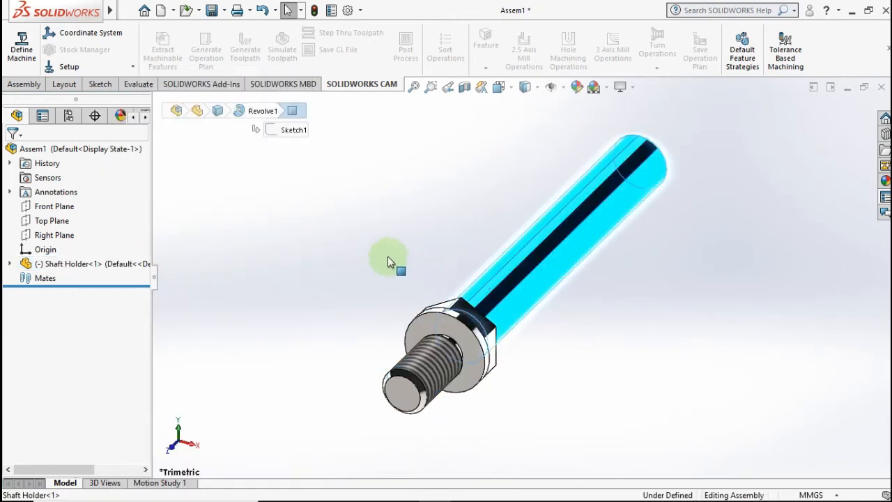
pyautogui.moveTo(272, 238); pyautogui.dragTo(278, 237)
pyautogui.click(414, 314)
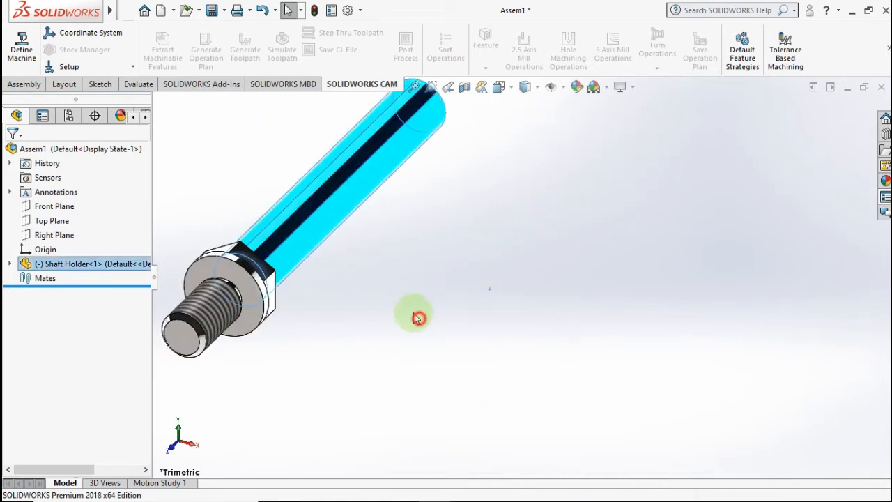
pyautogui.click(24, 85)
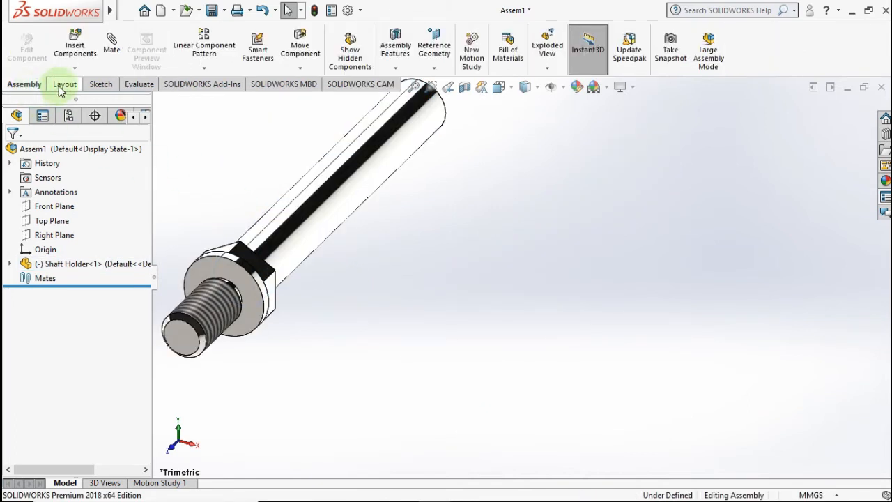
pyautogui.click(75, 46)
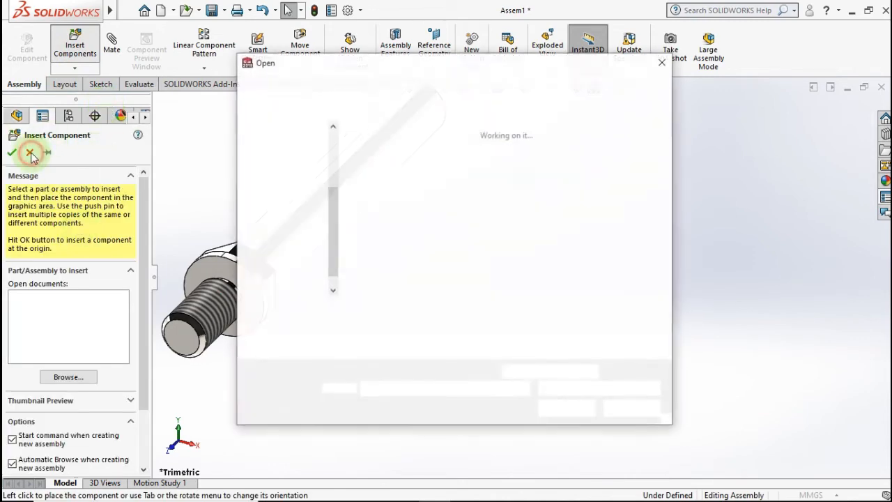
pyautogui.click(661, 63)
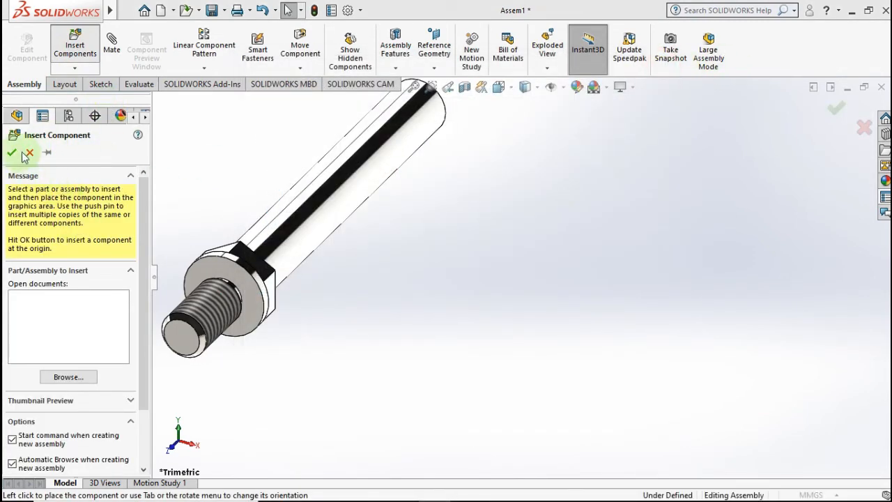
pyautogui.click(28, 152)
# Mate the Shaft Holder's Front Plane coincident with the assembly's Front Plane
pyautogui.click(115, 53)
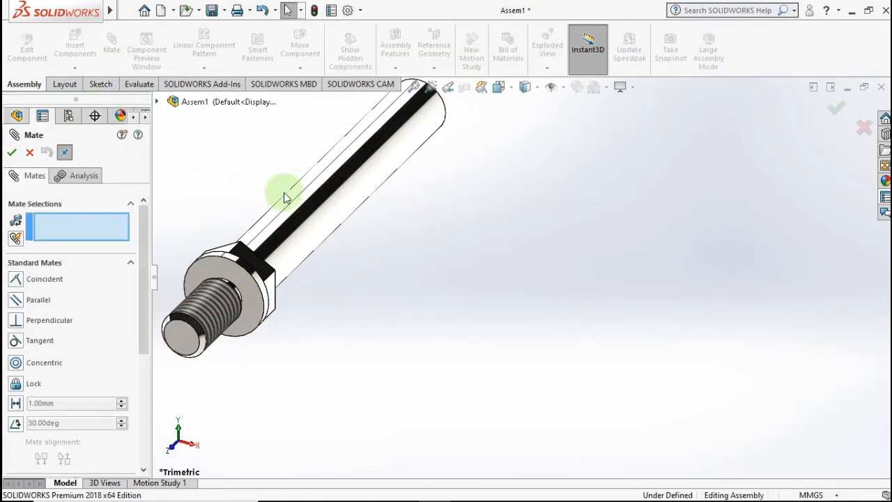
pyautogui.scroll(3, 268, 195)
pyautogui.scroll(1, 266, 195)
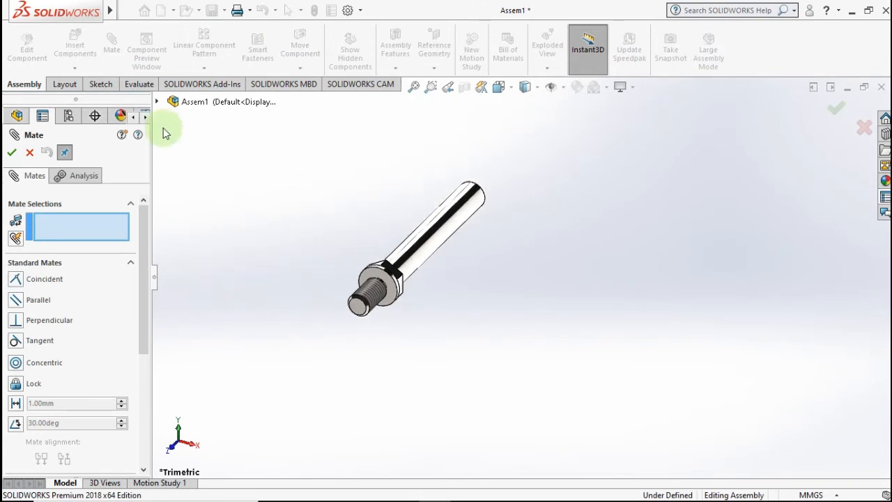
pyautogui.click(157, 103)
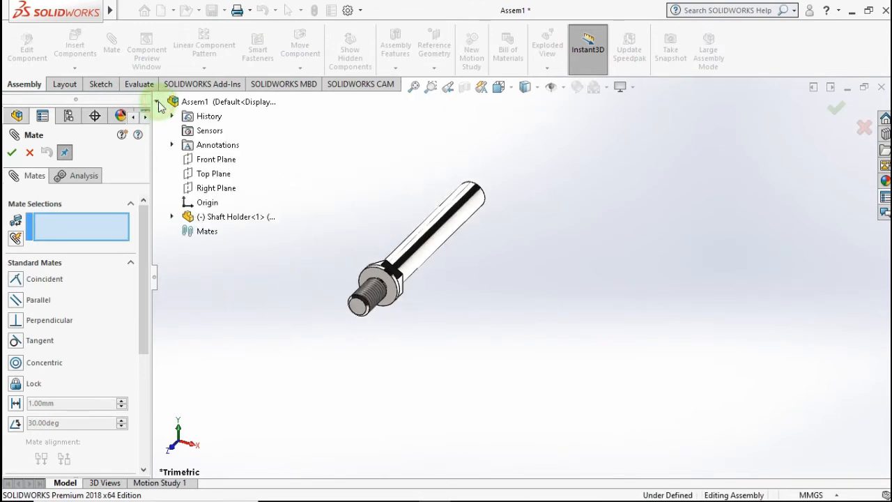
pyautogui.click(202, 165)
pyautogui.click(172, 216)
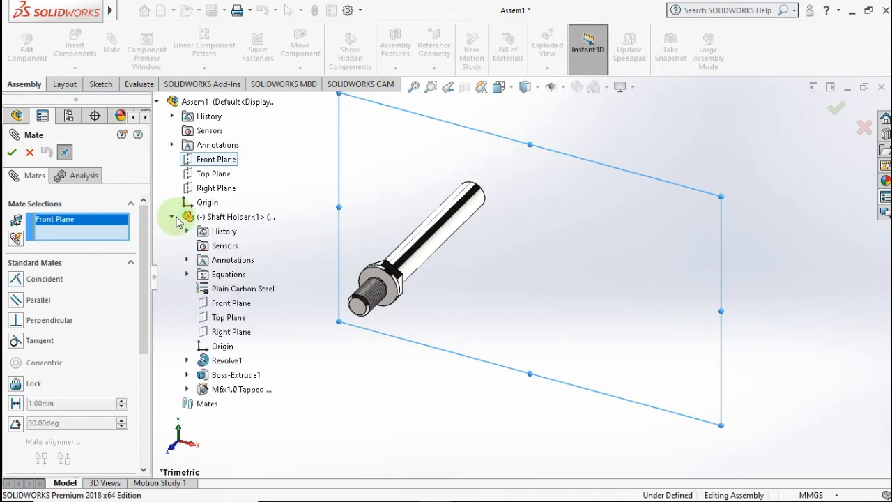
pyautogui.click(222, 310)
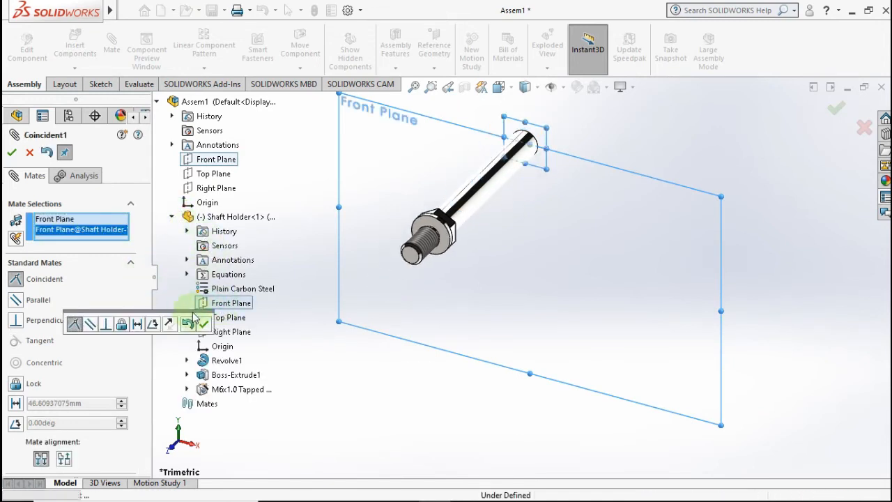
pyautogui.click(204, 324)
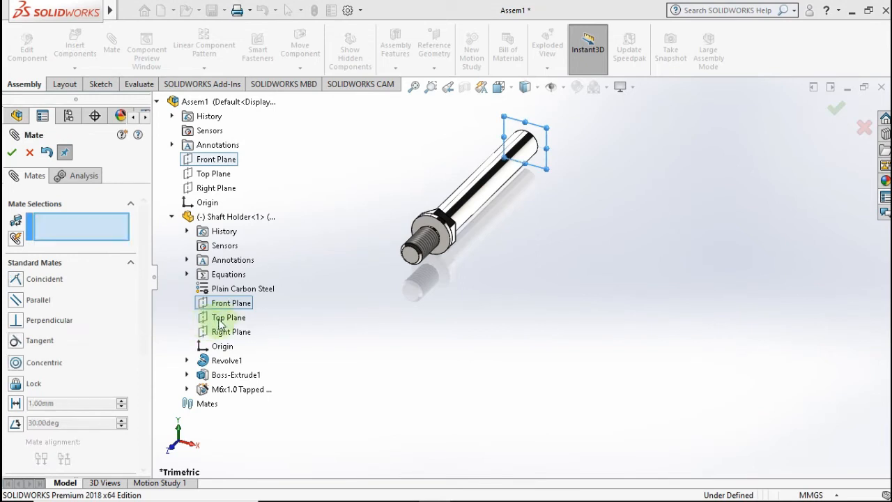
# Mate the Shaft Holder's Top Plane coincident with the assembly's Top Plane
pyautogui.click(203, 173)
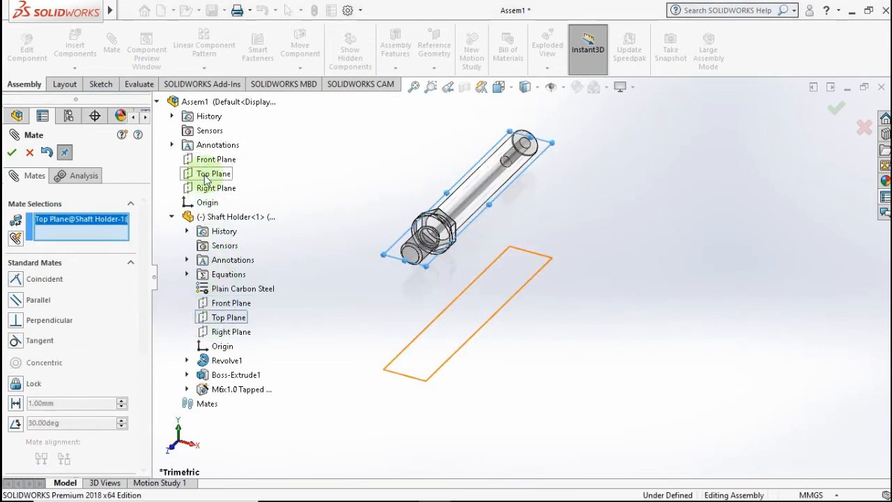
pyautogui.click(205, 174)
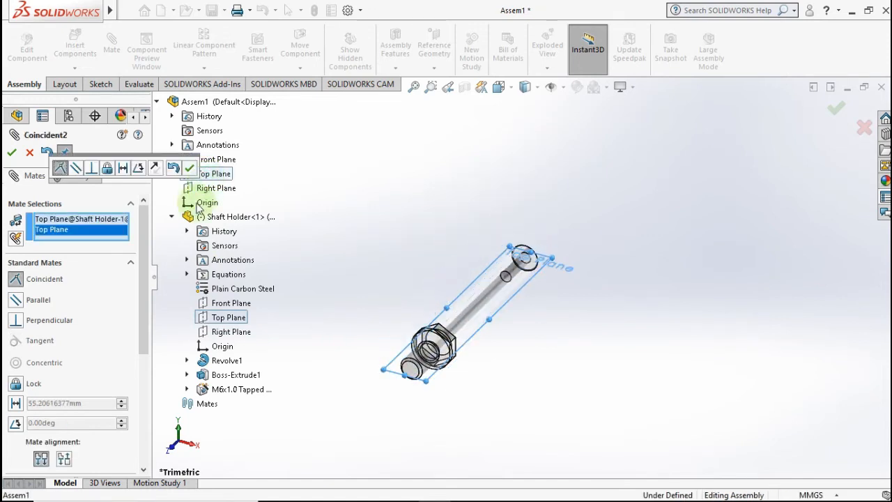
pyautogui.click(189, 170)
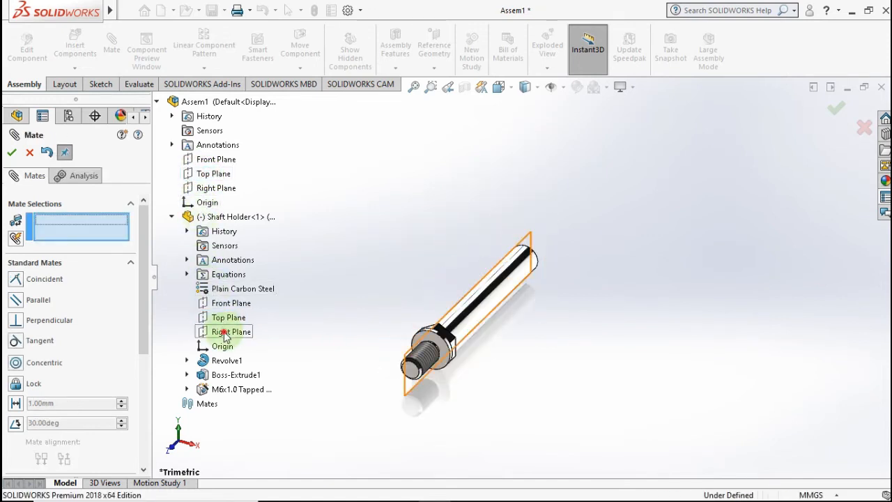
# Mate the Shaft Holder's Right Plane coincident with the assembly's Right Plane and finish mating
pyautogui.click(214, 193)
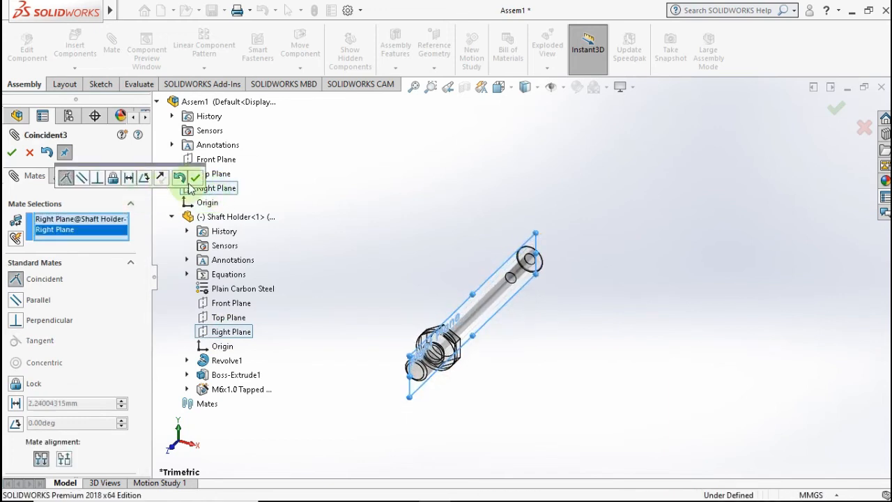
pyautogui.click(195, 177)
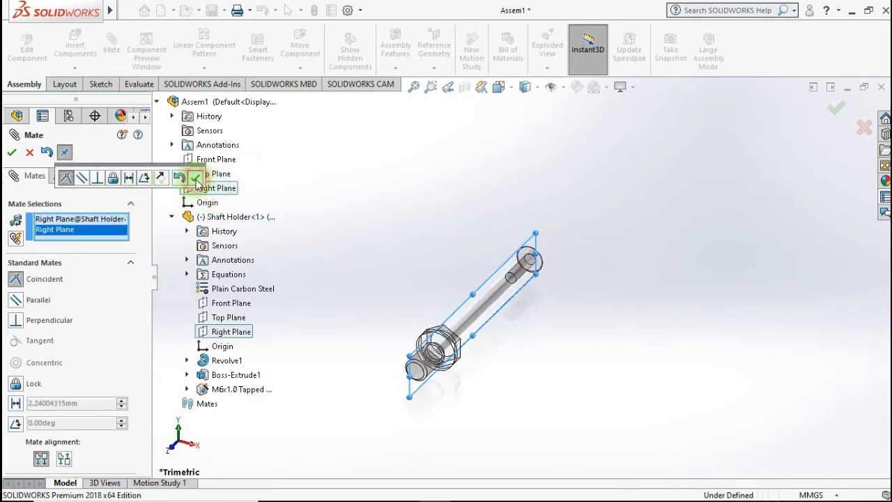
pyautogui.click(12, 153)
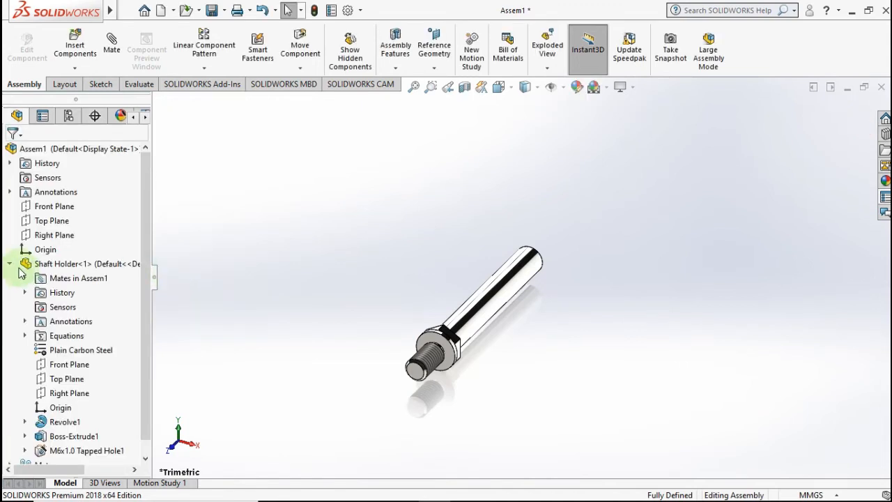
pyautogui.click(11, 264)
pyautogui.moveTo(339, 293); pyautogui.dragTo(281, 255, button='middle')
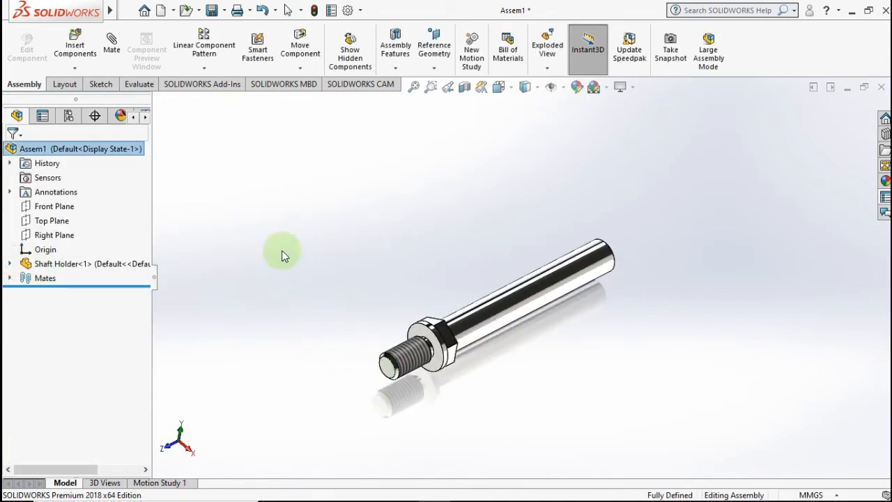
# Insert the Holder part into the assembly and place it above the Shaft Holder
pyautogui.click(70, 59)
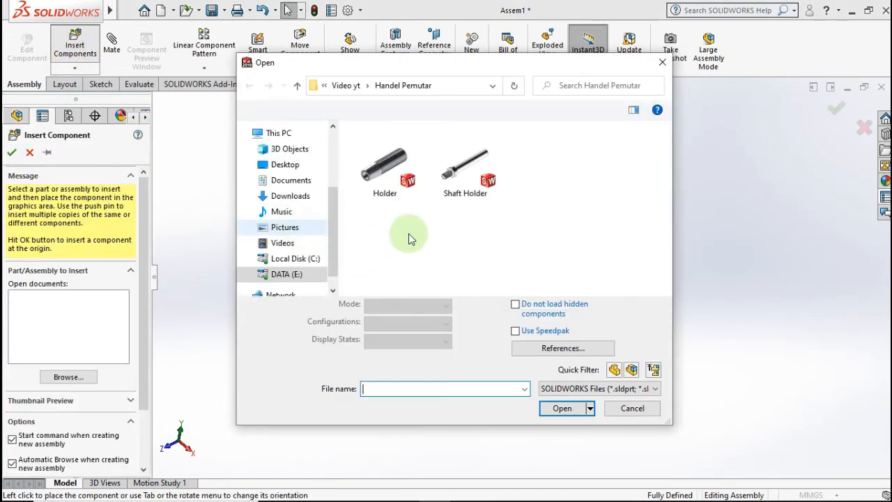
pyautogui.click(395, 181)
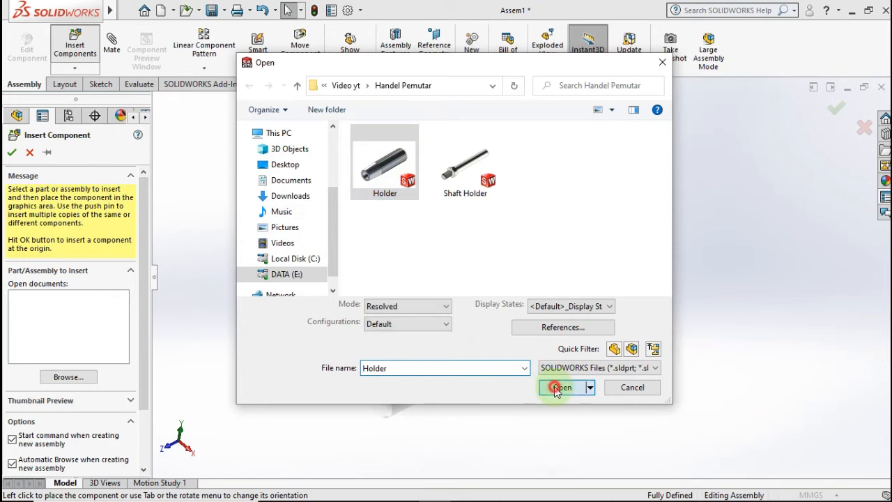
pyautogui.click(558, 387)
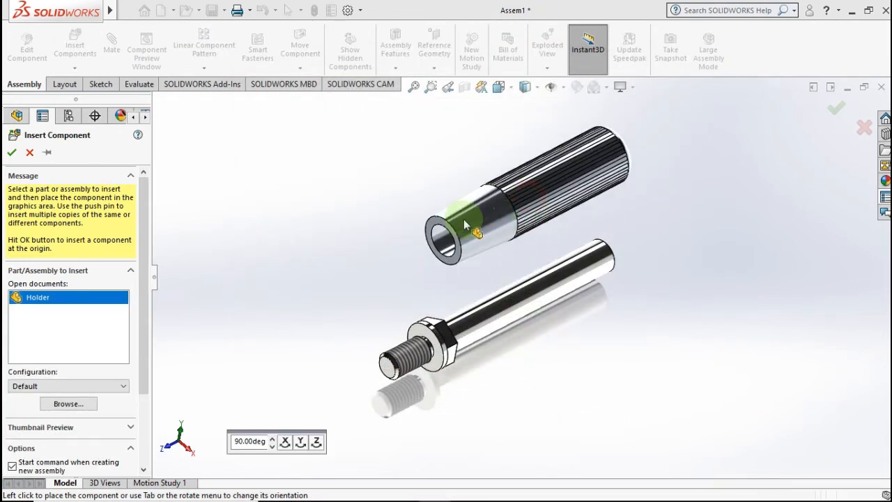
pyautogui.click(460, 230)
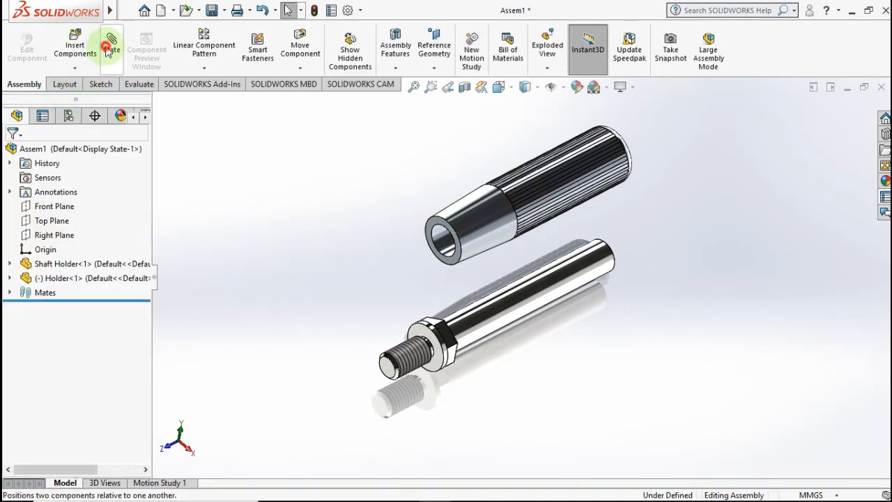
# Mate the Holder's inner bore face concentric with the Shaft Holder's cylindrical shaft face
pyautogui.click(111, 47)
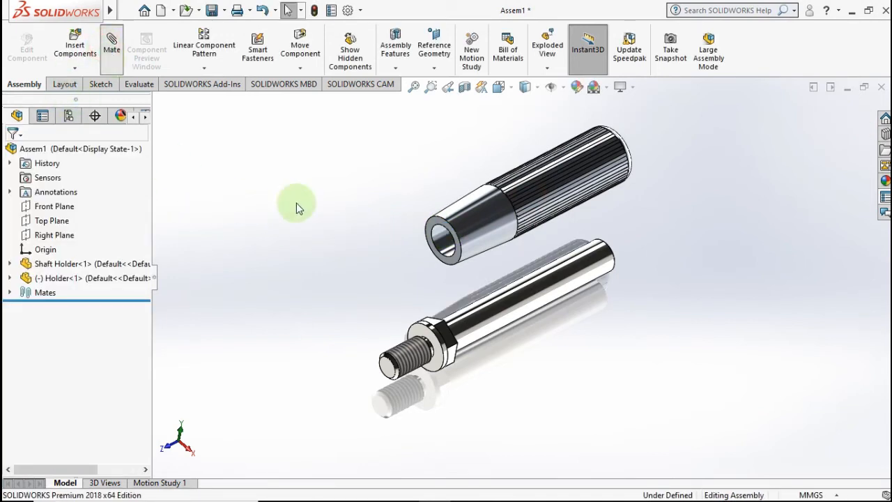
pyautogui.click(443, 244)
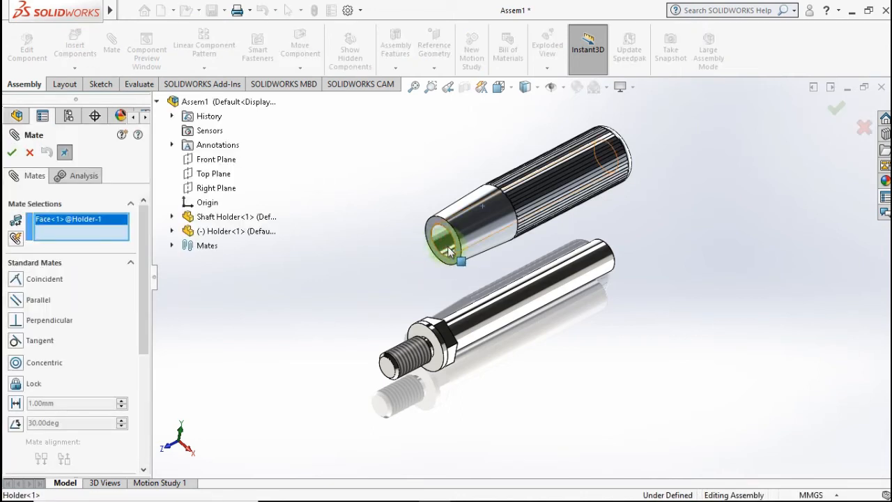
pyautogui.click(514, 301)
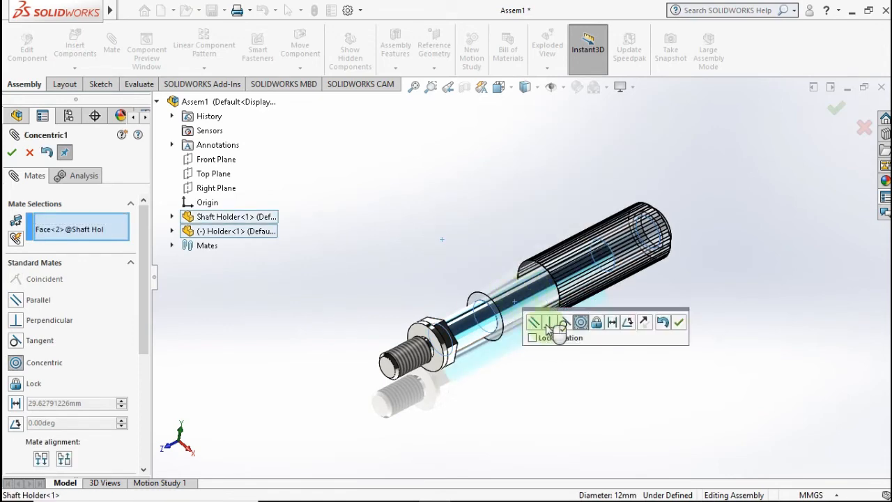
pyautogui.click(678, 322)
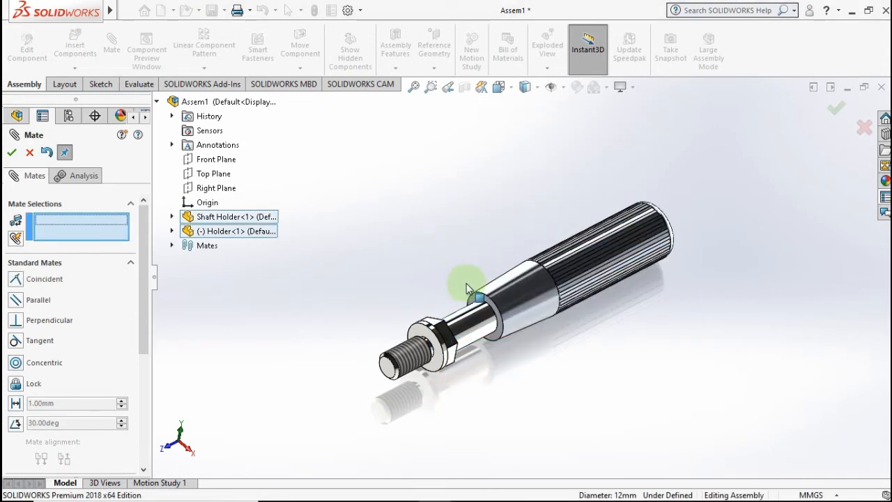
# Mate the Holder's narrow end face coincident with the Shaft Holder's hexagonal collar face and finish mating
pyautogui.scroll(-3, 464, 286)
pyautogui.moveTo(463, 288); pyautogui.dragTo(412, 365, button='middle')
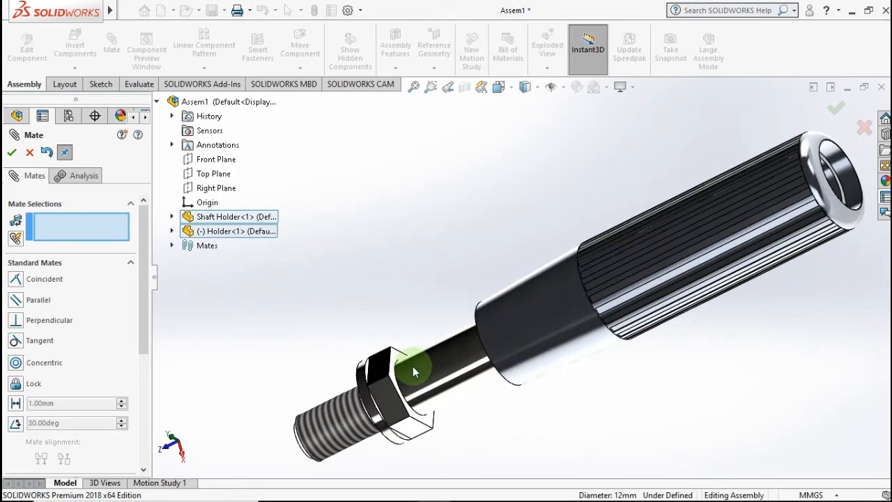
pyautogui.click(397, 360)
pyautogui.moveTo(409, 329); pyautogui.dragTo(492, 313, button='middle')
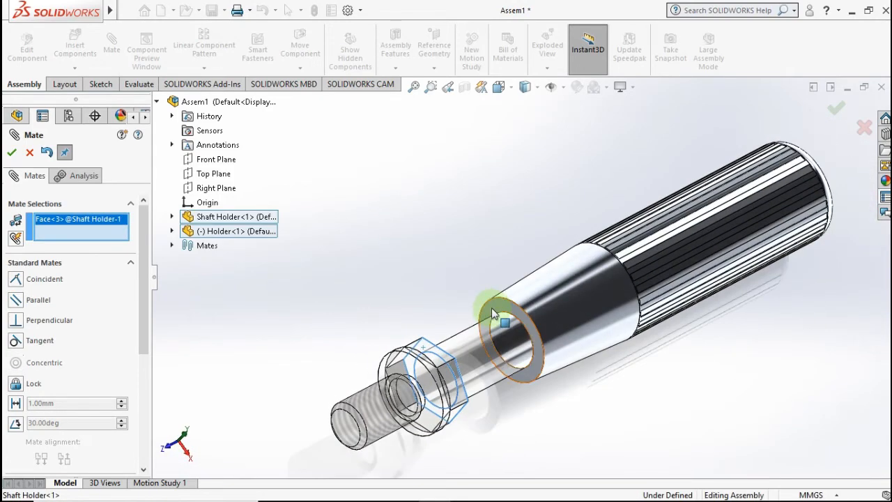
pyautogui.click(493, 313)
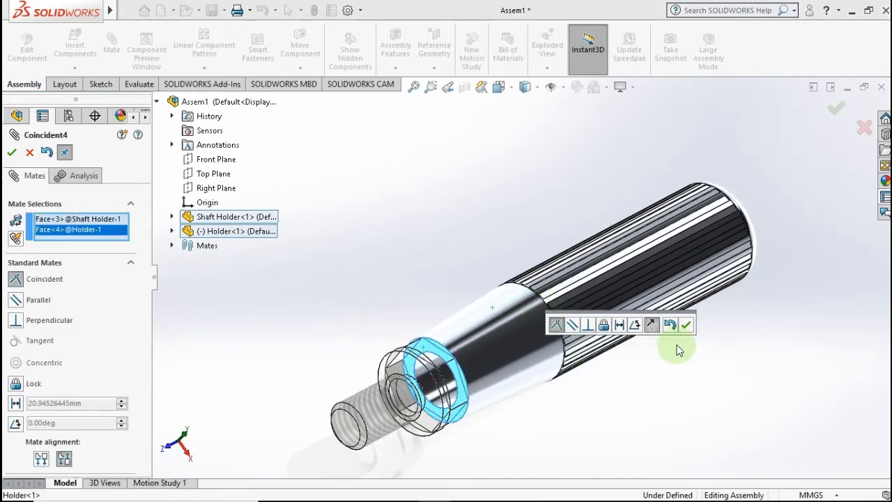
pyautogui.click(686, 328)
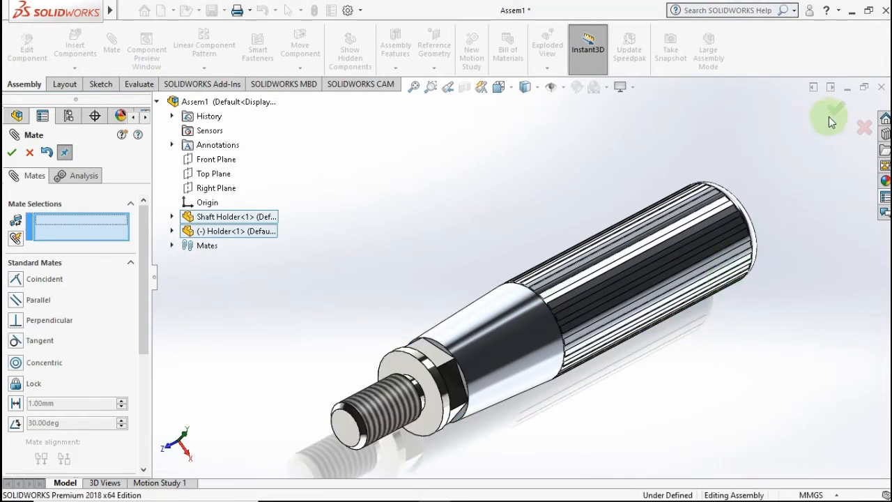
pyautogui.click(644, 269)
pyautogui.click(570, 199)
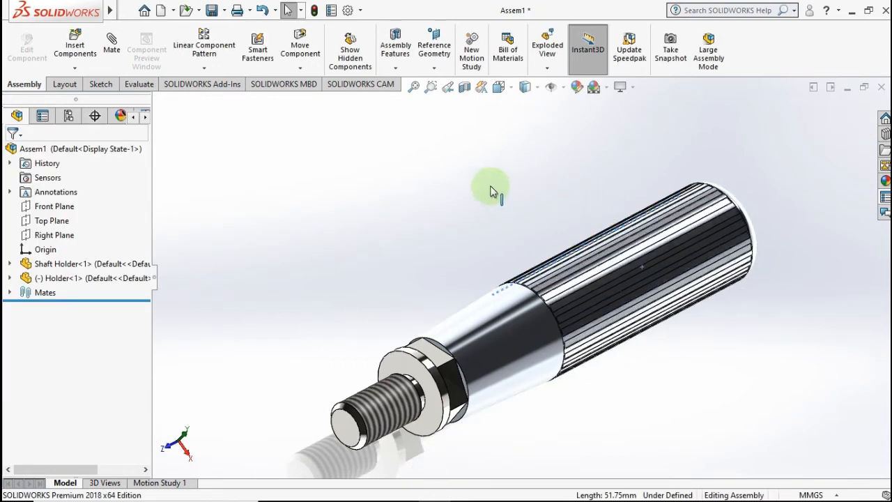
# Return the assembly to the isometric view and add in the Toolbox from the Design Library
pyautogui.scroll(3, 517, 261)
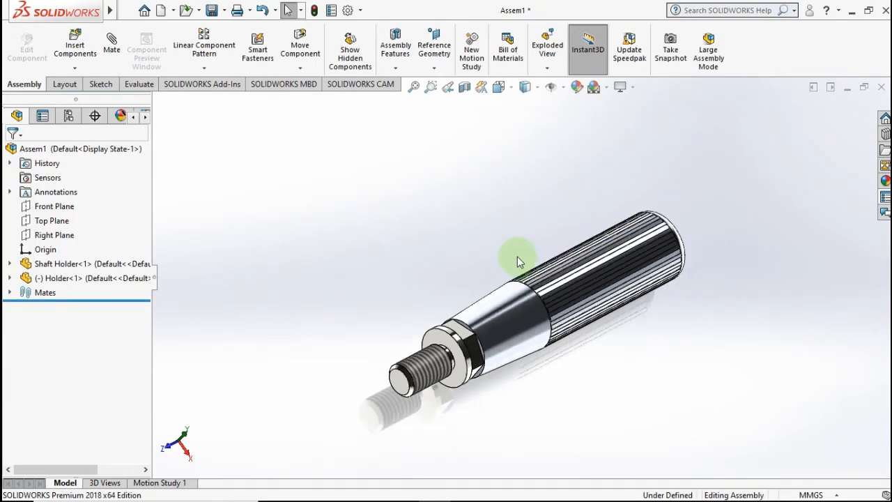
pyautogui.moveTo(472, 242); pyautogui.dragTo(503, 254, button='middle')
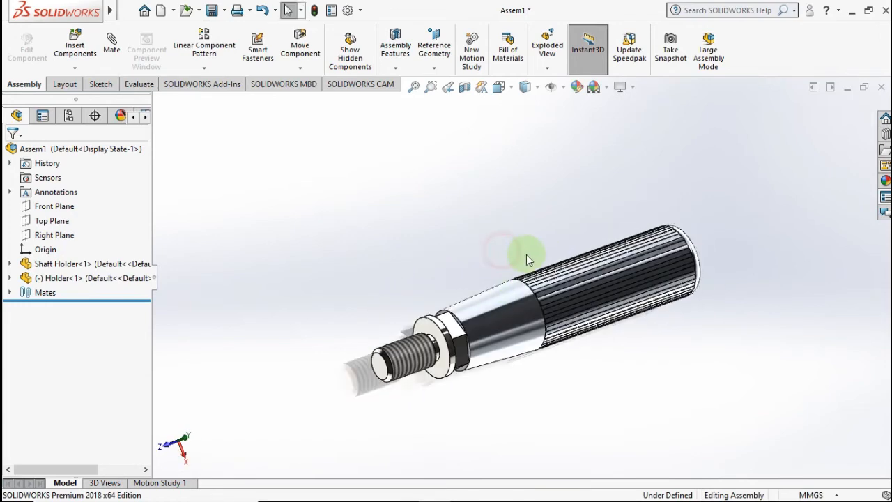
pyautogui.hotkey('ctrl', '7')
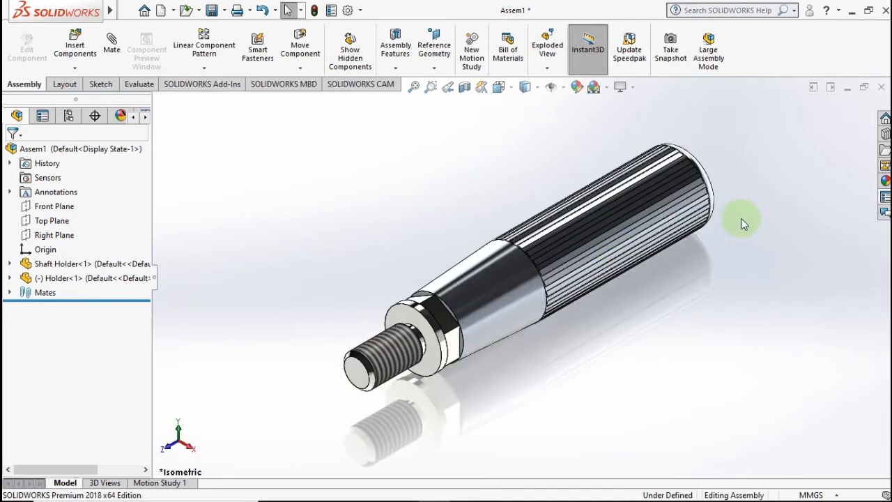
pyautogui.click(781, 247)
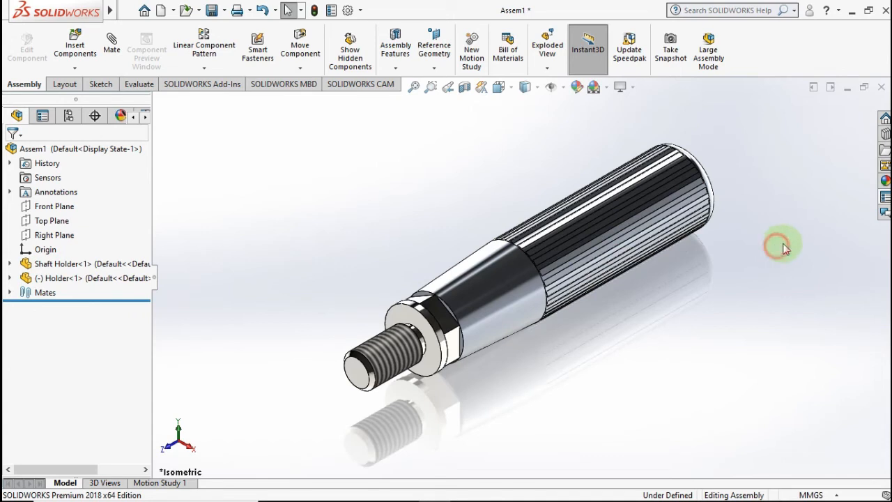
pyautogui.click(883, 134)
pyautogui.click(738, 142)
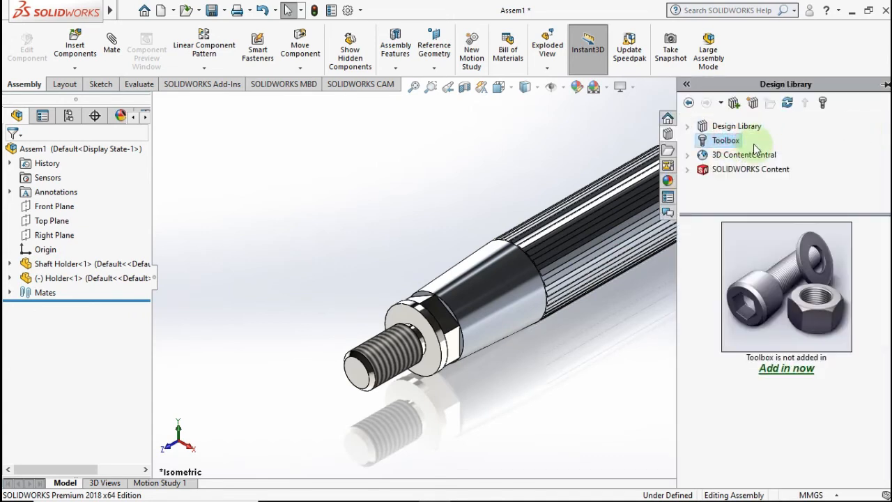
pyautogui.click(786, 367)
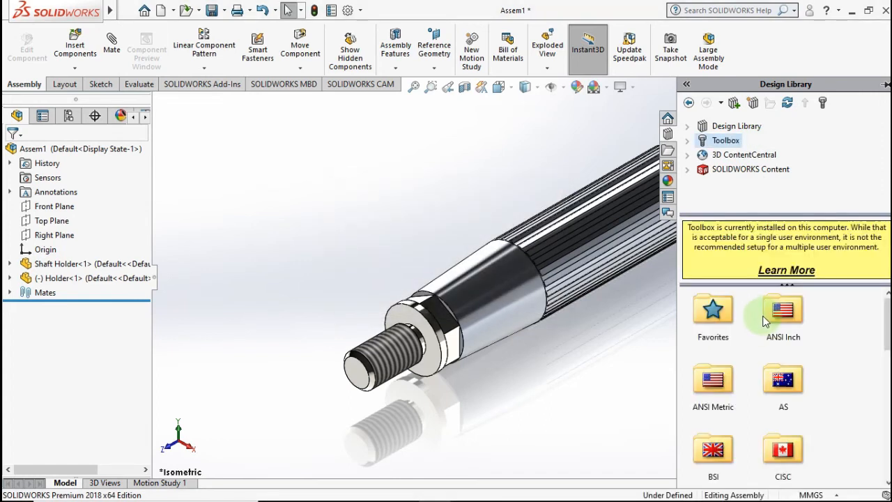
# Browse the Toolbox to the JIS Bolts and Screws category
pyautogui.moveTo(886, 325); pyautogui.dragTo(887, 385)
pyautogui.click(736, 436)
pyautogui.doubleClick(736, 436)
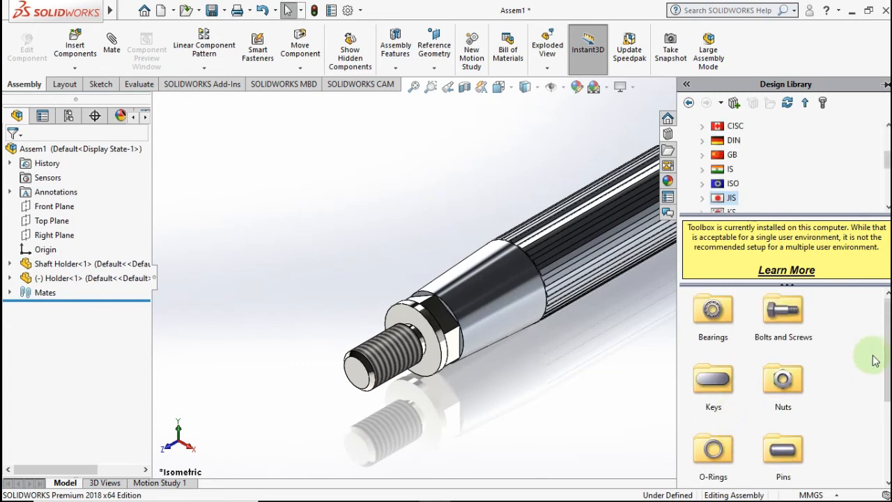
pyautogui.doubleClick(795, 320)
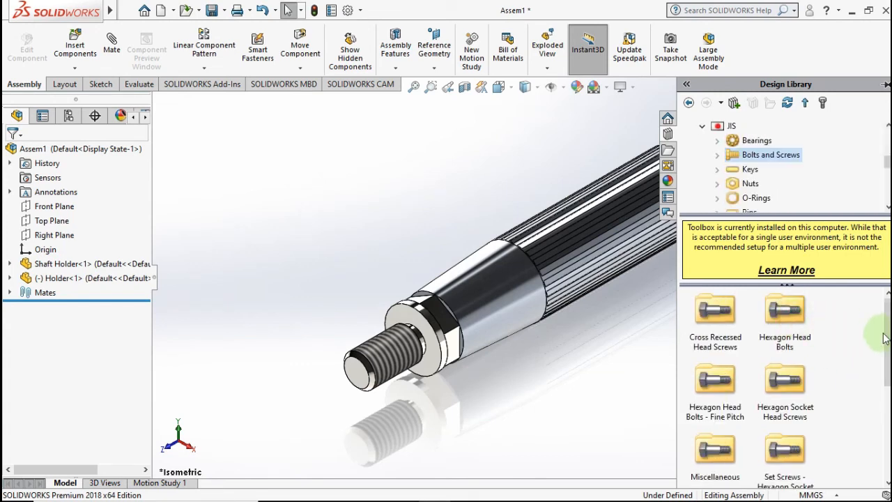
pyautogui.moveTo(888, 336)
pyautogui.mouseDown()
pyautogui.moveTo(887, 428)
pyautogui.moveTo(876, 330)
pyautogui.mouseUp()
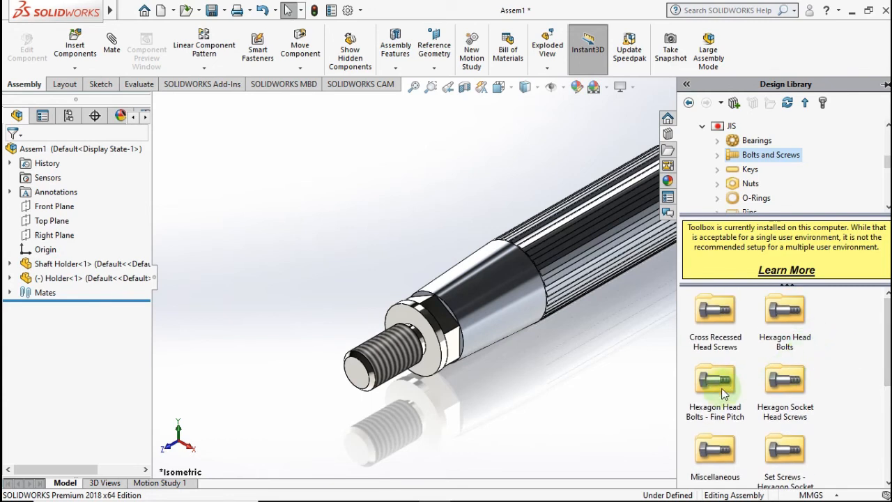
# Look through the Hexagon Head Bolts and examine the hole in the shaft's end inside the Holder
pyautogui.click(769, 322)
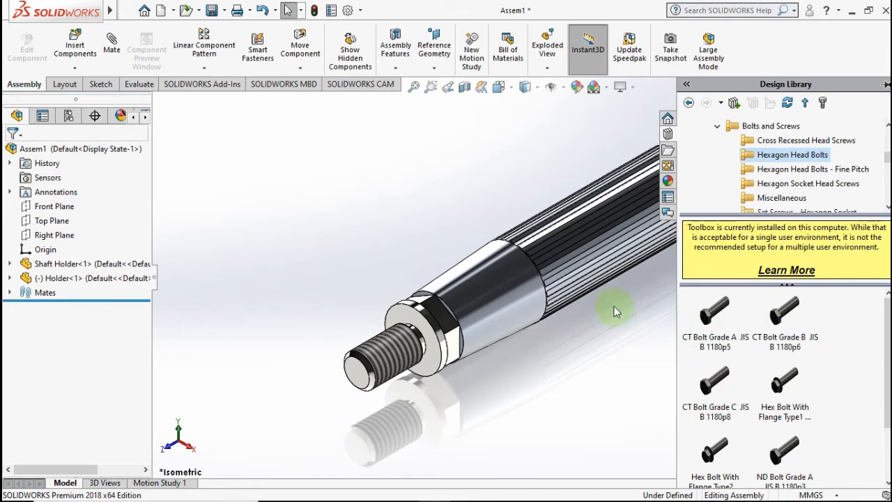
pyautogui.scroll(3, 613, 306)
pyautogui.scroll(-1, 816, 314)
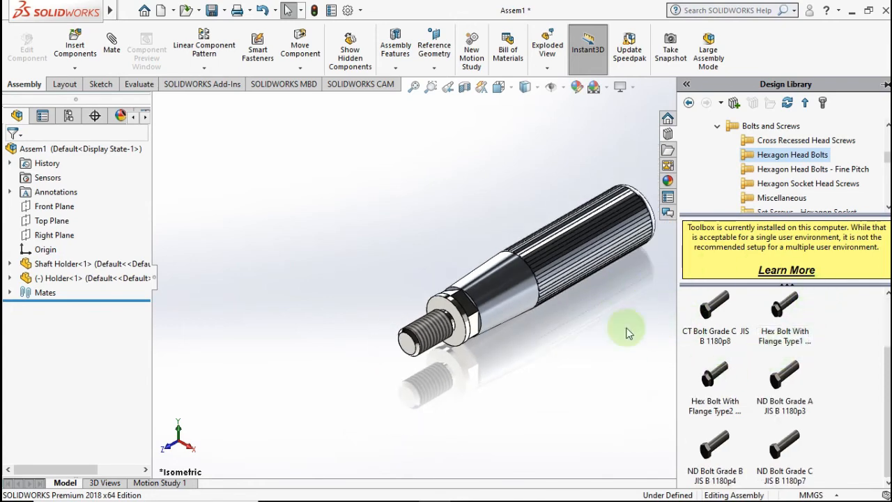
pyautogui.moveTo(573, 282); pyautogui.dragTo(583, 313, button='middle')
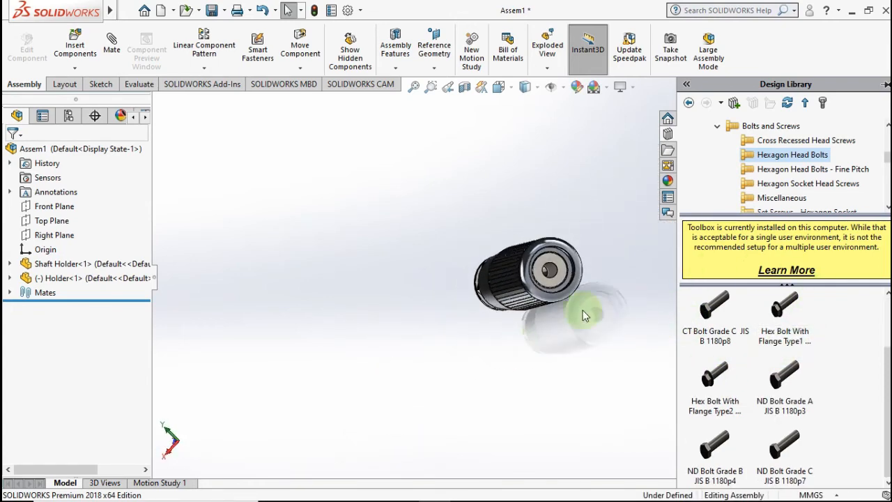
pyautogui.scroll(-3, 604, 264)
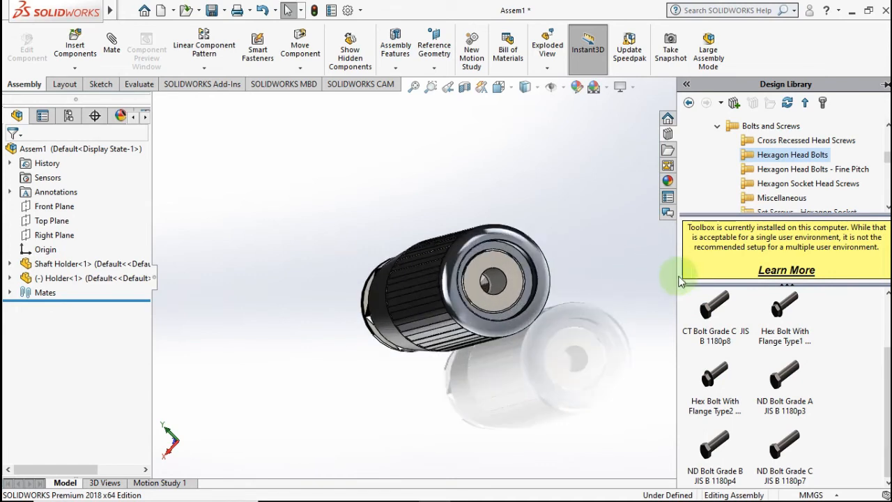
# Insert a Cross Truss Head JIS B 1111a4 screw from Cross Recessed Head Screws into the hole in the shaft's end
pyautogui.click(721, 128)
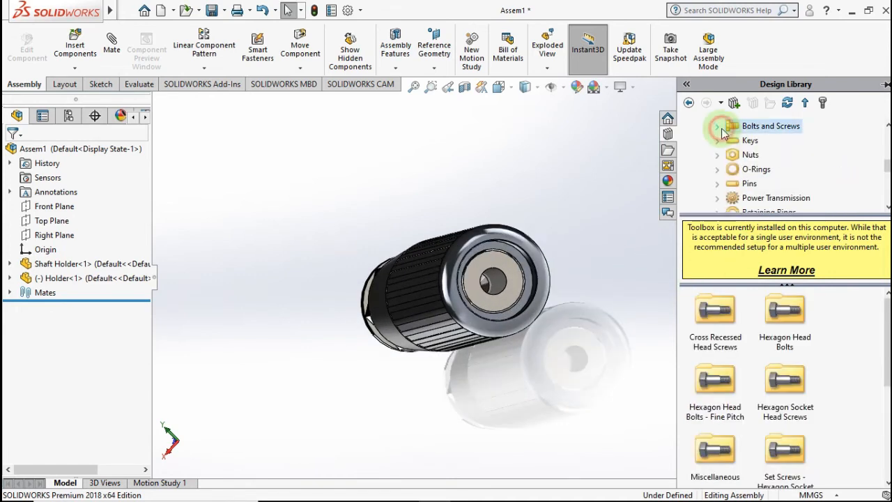
pyautogui.doubleClick(718, 320)
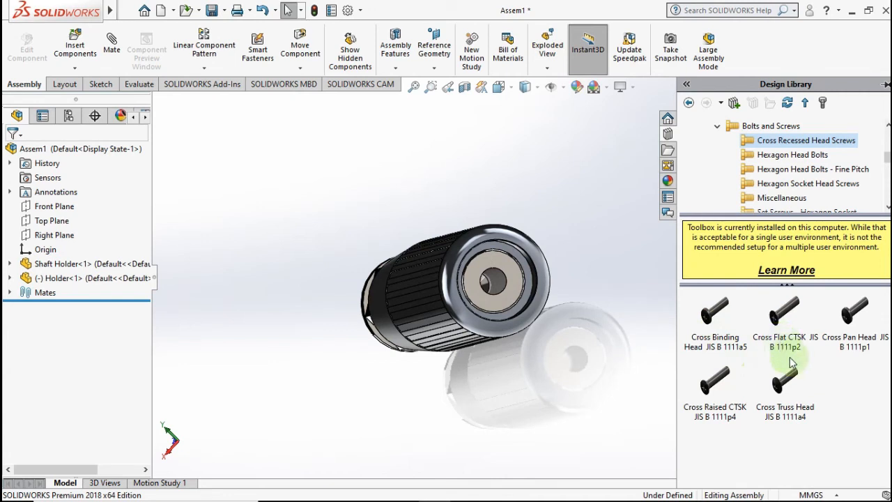
pyautogui.moveTo(791, 391); pyautogui.dragTo(500, 284)
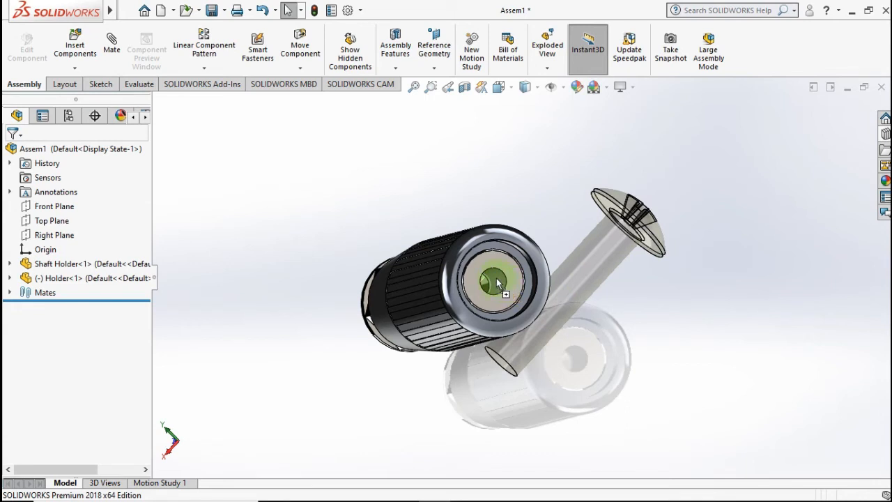
pyautogui.moveTo(500, 284); pyautogui.dragTo(496, 281)
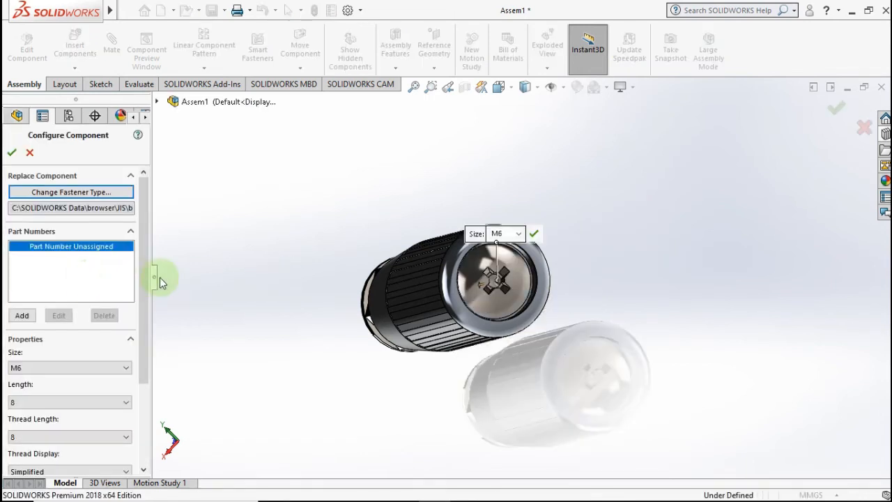
# Configure the truss head screw as M6 with length 8, thread length 8 and simplified thread display, and finish inserting screws
pyautogui.scroll(-3, 143, 276)
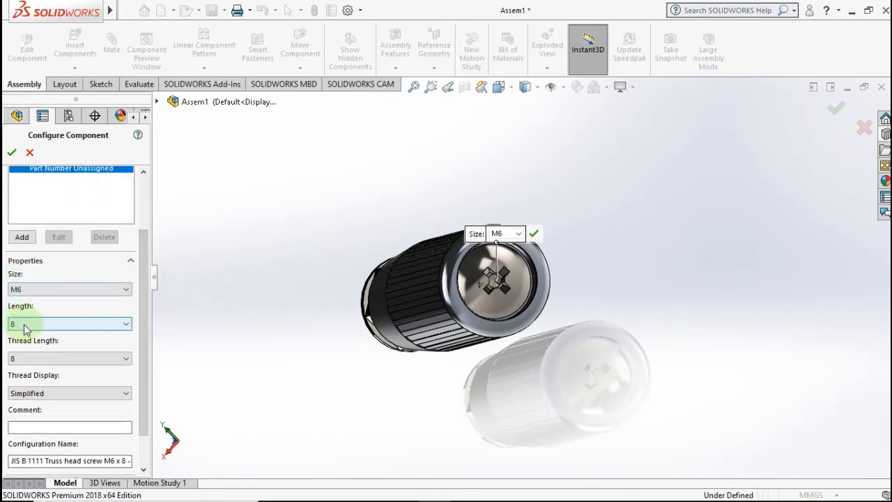
pyautogui.scroll(-2, 139, 306)
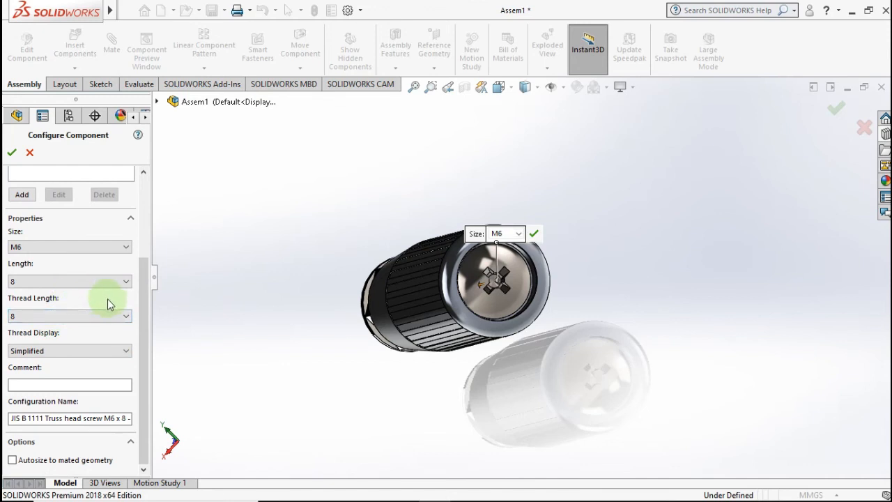
pyautogui.moveTo(146, 357); pyautogui.dragTo(147, 262)
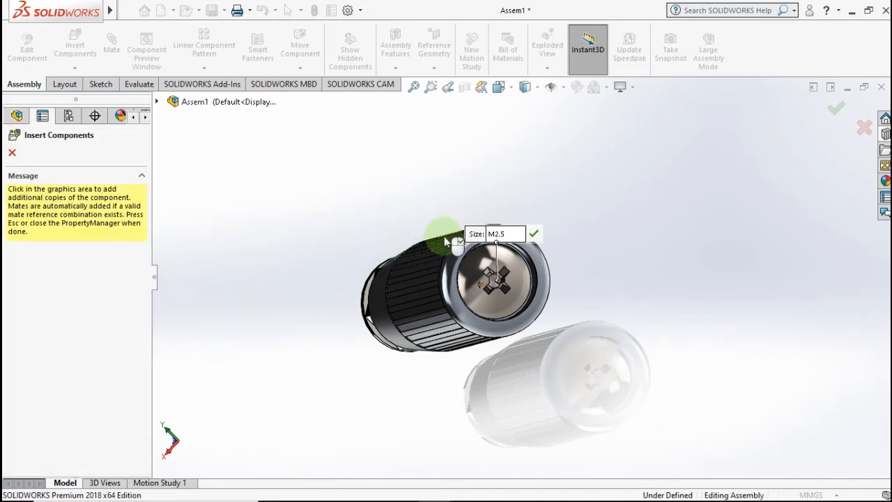
pyautogui.click(14, 154)
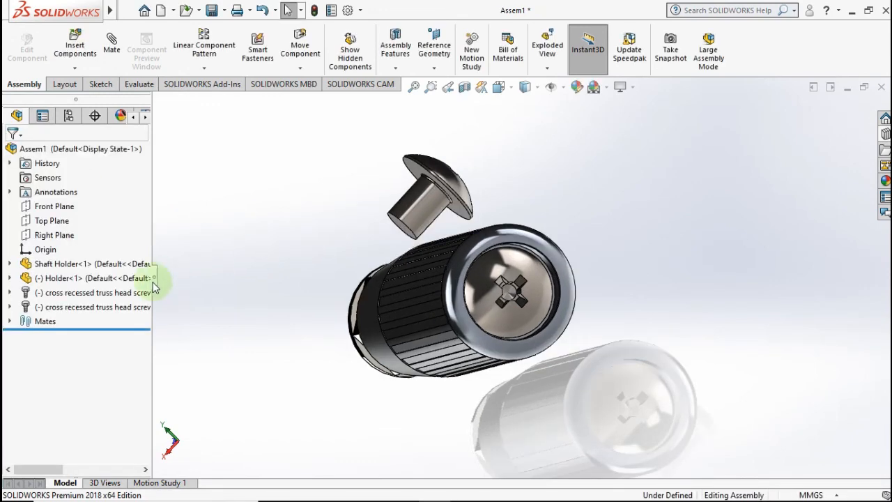
# Delete the extra, unmated truss head screw floating above the handle, confirming the deletion
pyautogui.click(91, 308)
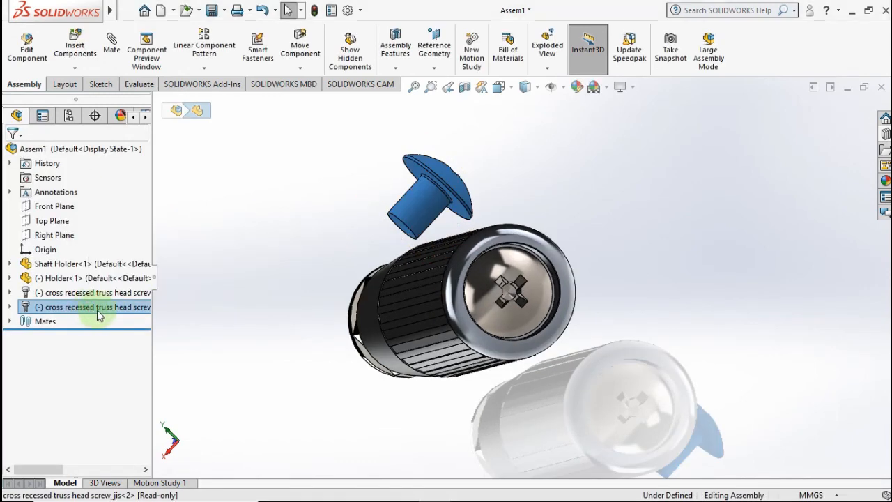
pyautogui.rightClick(91, 312)
pyautogui.click(124, 331)
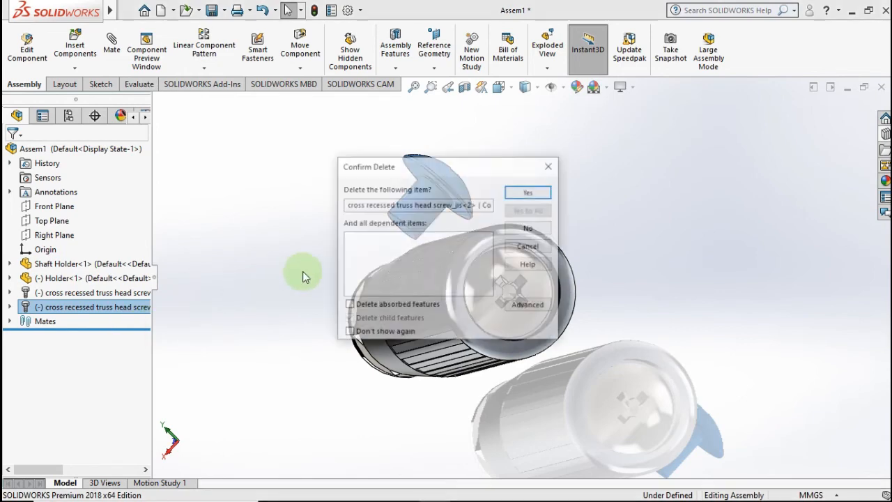
pyautogui.click(522, 193)
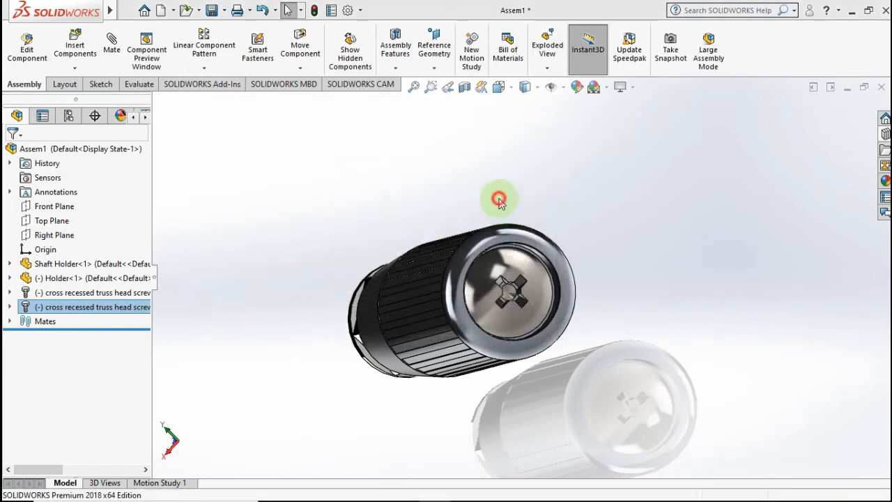
# Section the whole handle assembly lengthwise along the Right Plane to expose the screw inside the shaft hole
pyautogui.scroll(-3, 499, 219)
pyautogui.moveTo(501, 221); pyautogui.dragTo(524, 236, button='middle')
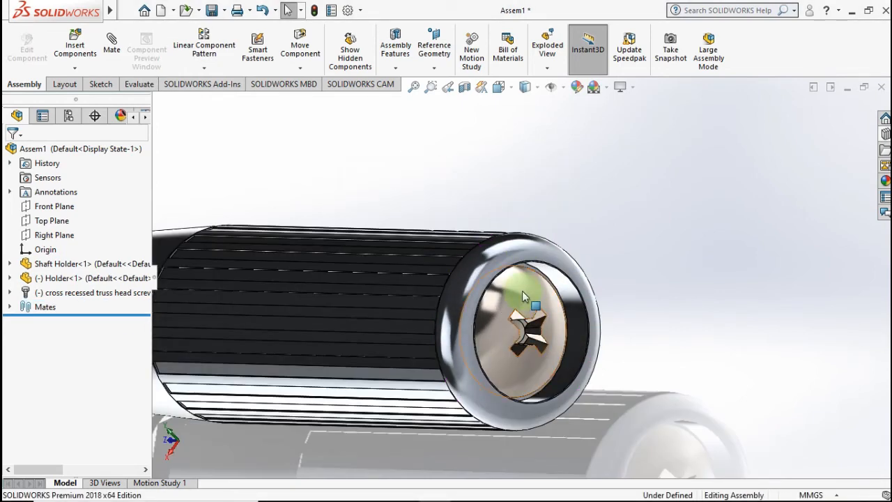
pyautogui.moveTo(545, 297); pyautogui.dragTo(658, 255)
pyautogui.scroll(5, 637, 270)
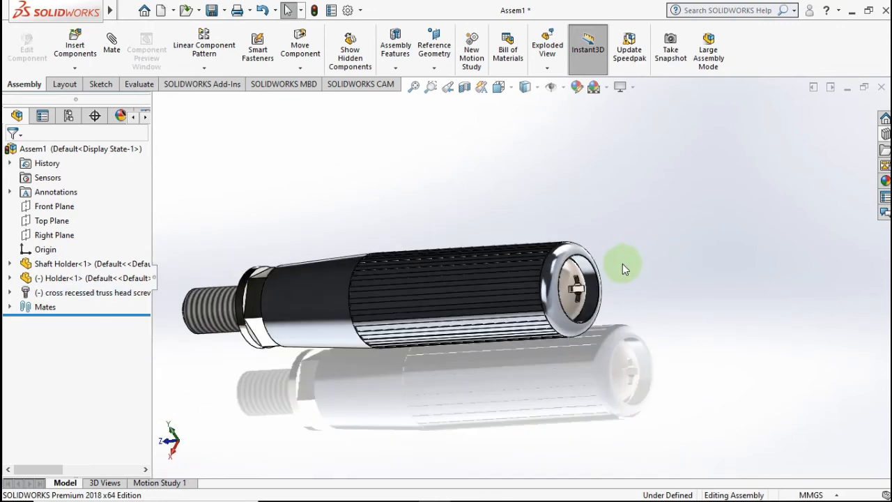
pyautogui.hotkey('ctrl', '7')
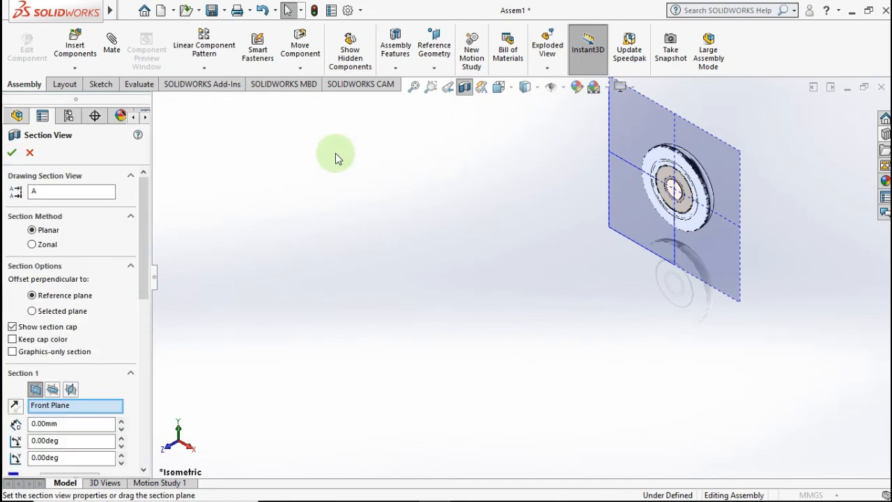
pyautogui.click(55, 390)
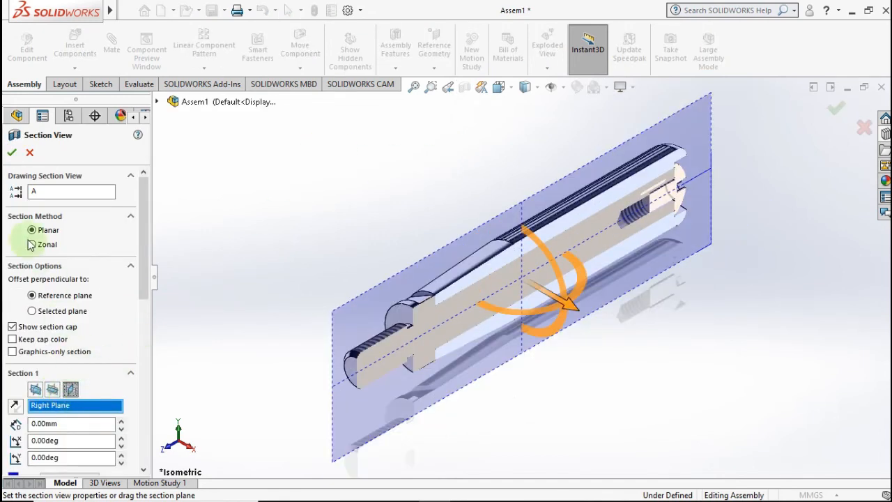
pyautogui.click(13, 154)
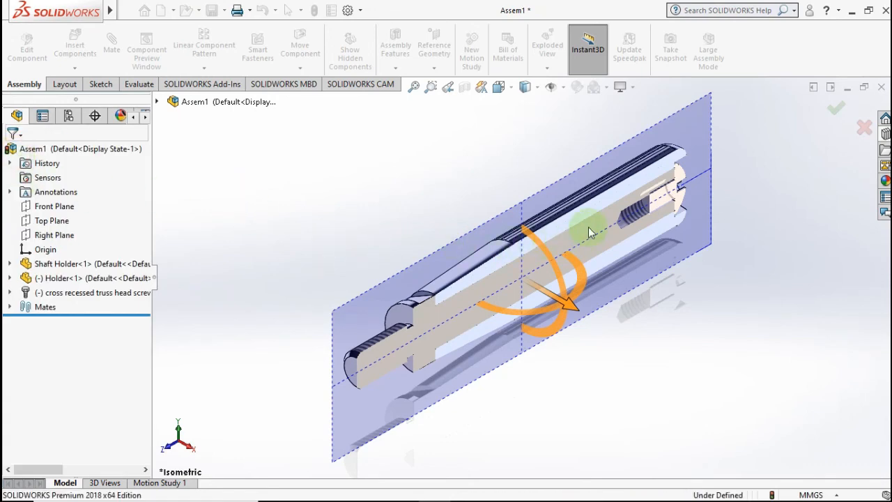
# Edit the Toolbox truss head screw in the shaft's end and set its length to 12
pyautogui.moveTo(556, 184); pyautogui.dragTo(543, 157, button='middle')
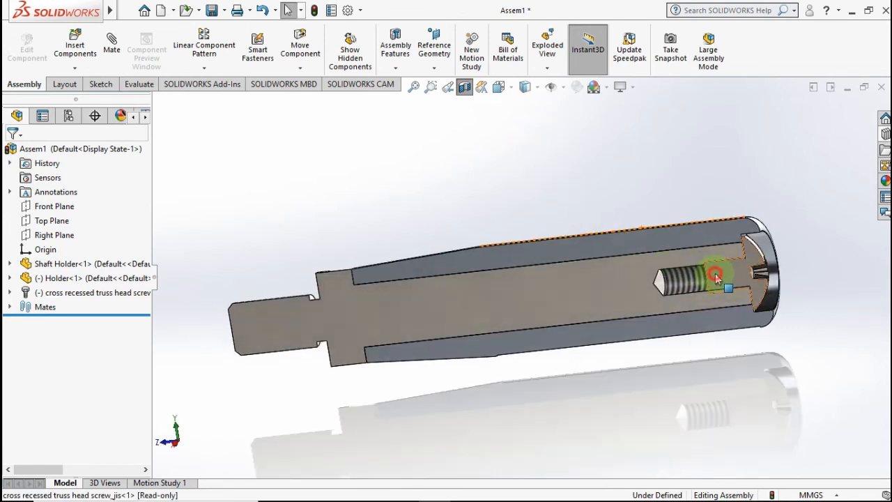
pyautogui.click(716, 277)
pyautogui.rightClick(718, 278)
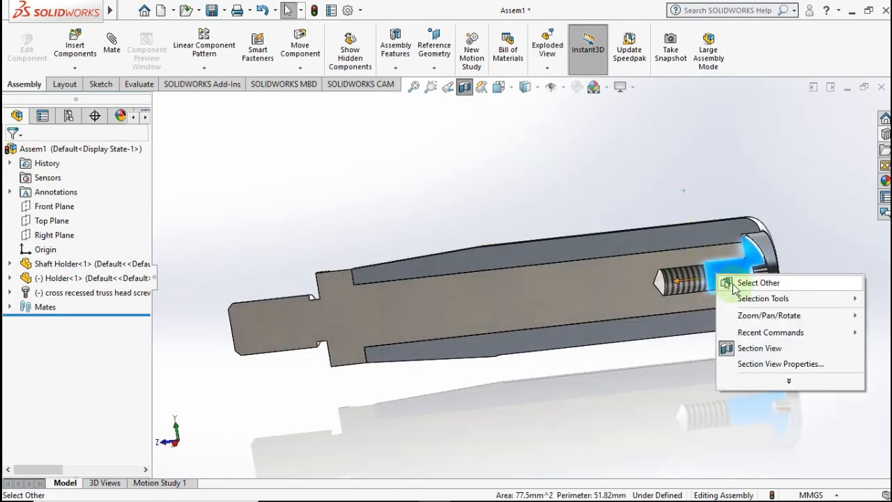
pyautogui.moveTo(802, 207); pyautogui.dragTo(725, 259, button='middle')
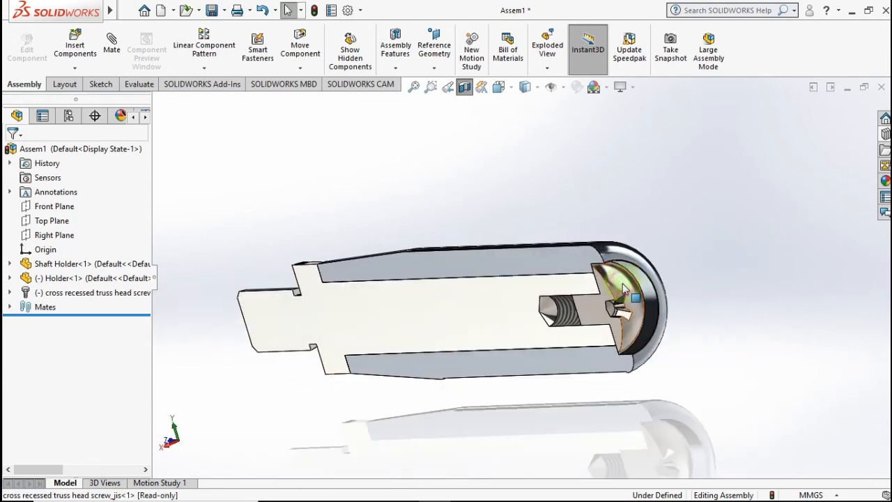
pyautogui.click(625, 289)
pyautogui.rightClick(625, 290)
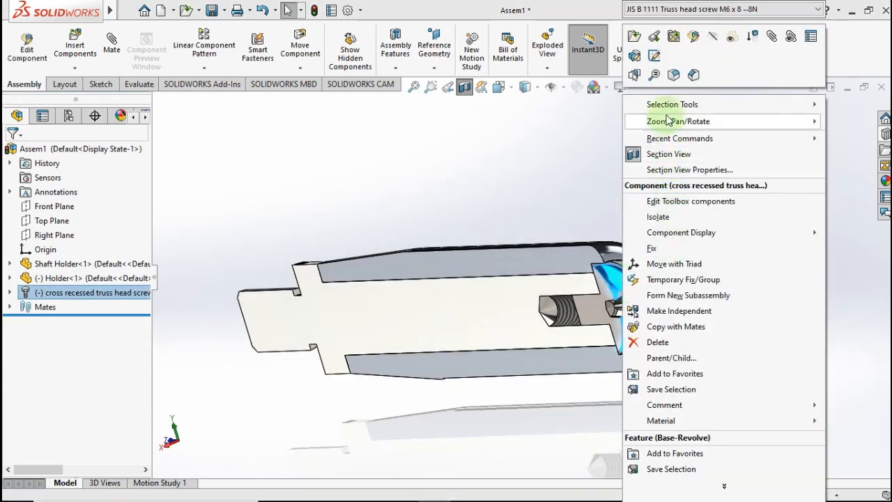
pyautogui.click(682, 208)
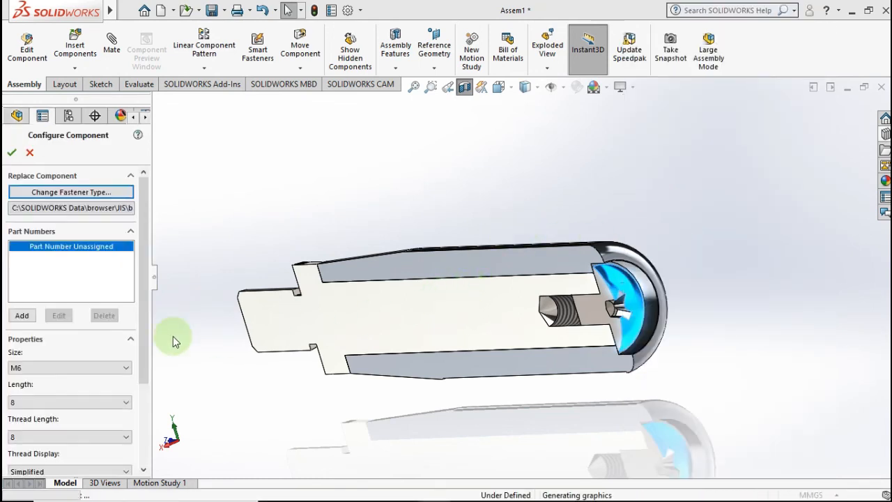
pyautogui.scroll(-2, 143, 326)
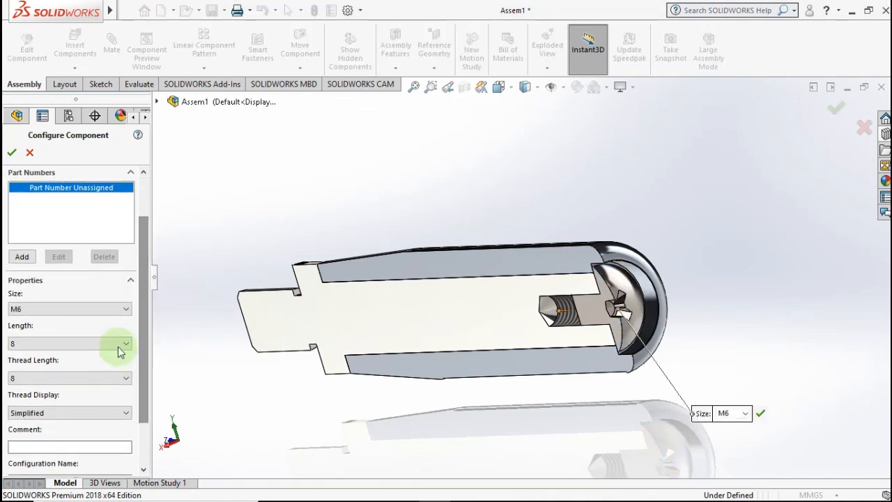
pyautogui.click(118, 345)
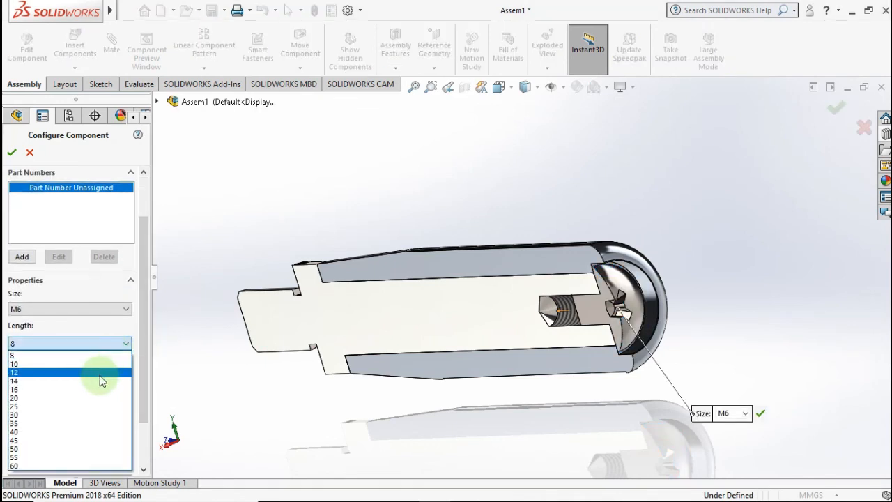
pyautogui.click(100, 373)
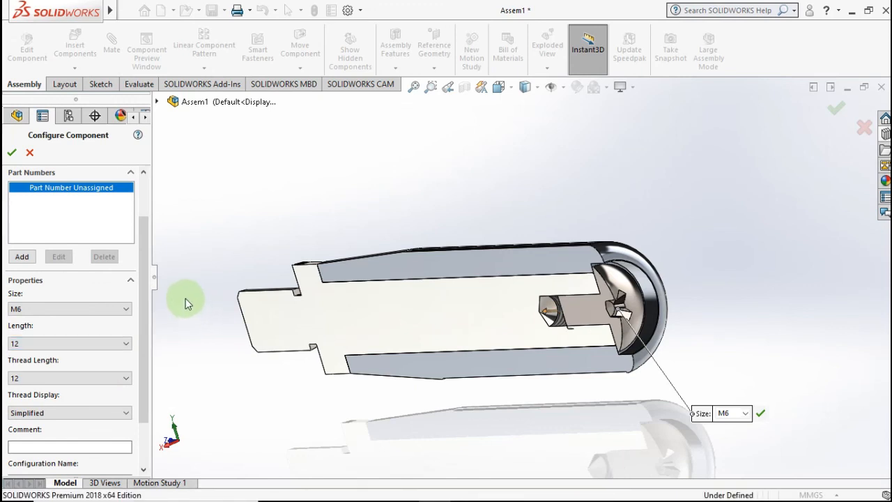
pyautogui.click(12, 152)
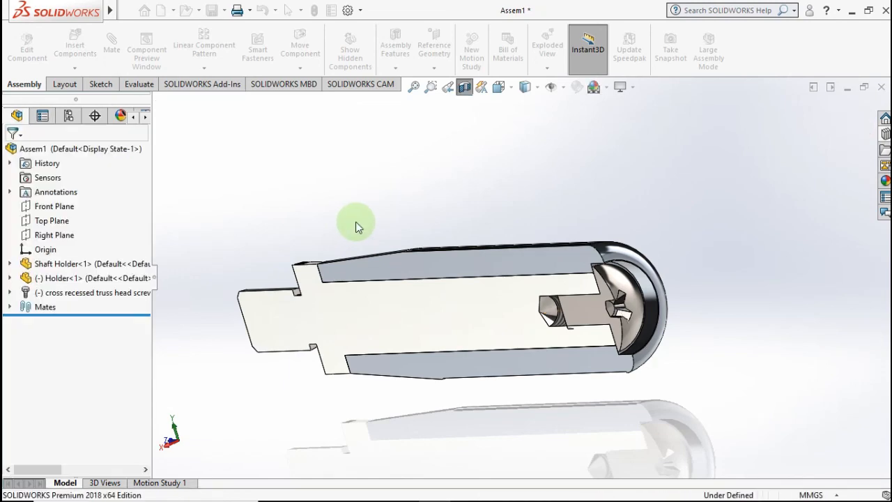
# Inspect the lengthened screw in the cut handle, turn off the section view and show the complete handle in isometric view
pyautogui.moveTo(428, 221); pyautogui.dragTo(485, 173, button='middle')
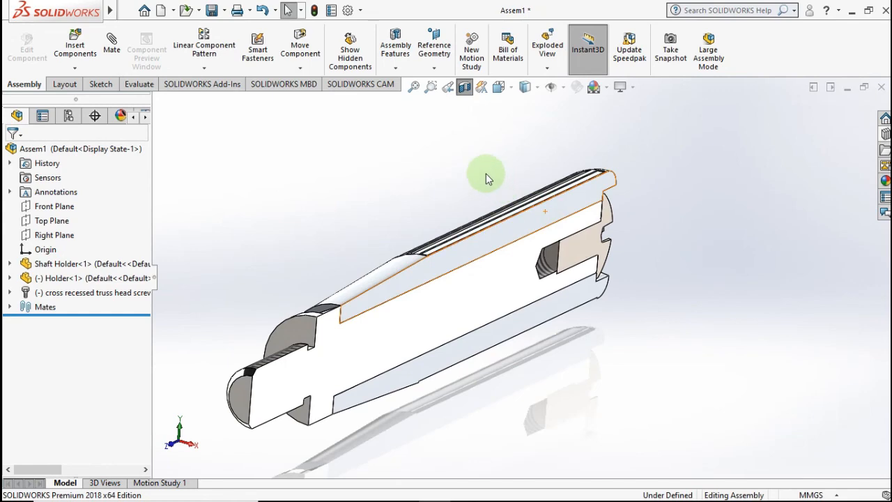
pyautogui.click(465, 90)
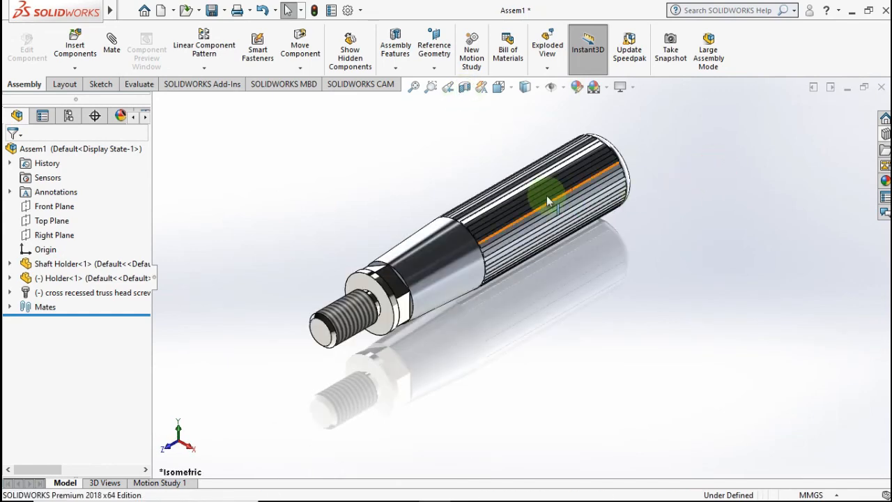
pyautogui.press('f')
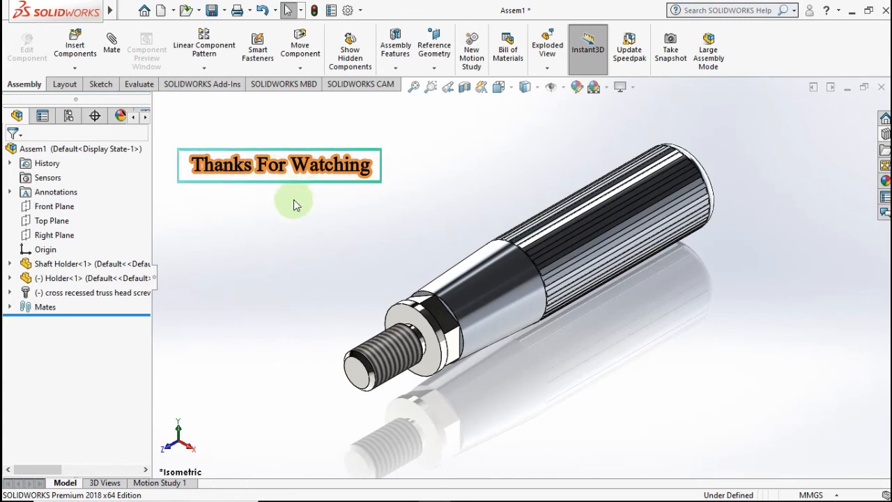
pyautogui.moveTo(247, 183); pyautogui.dragTo(205, 174)
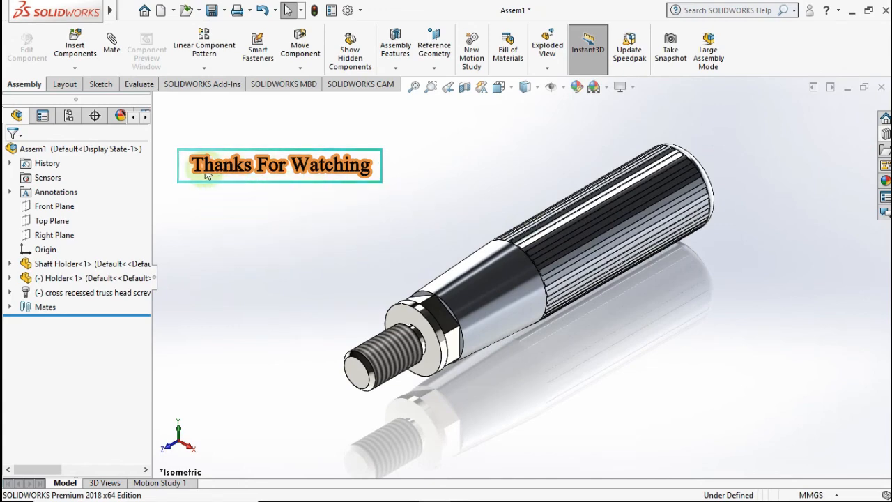